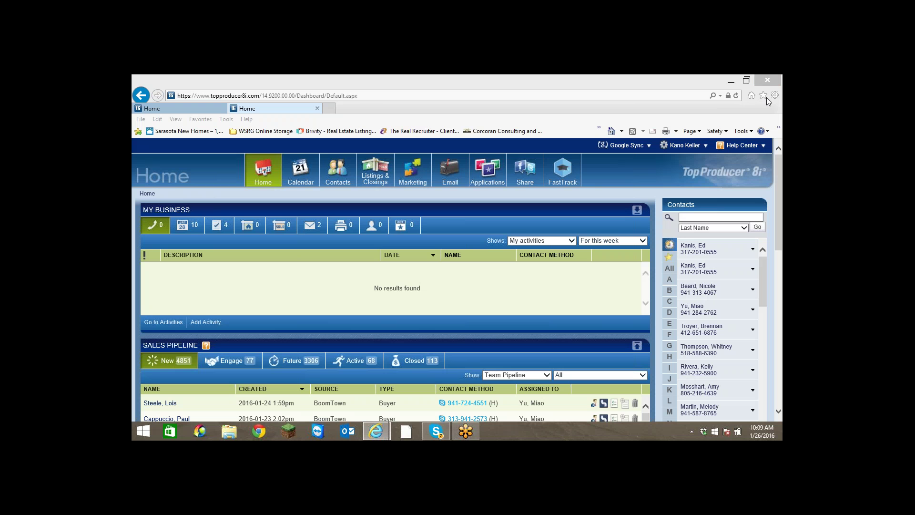
Open Online Support from the Help Center so the Top Producer Campus page loads in a new tab.
{"action": "left_click", "coordinate": [588, 76]}
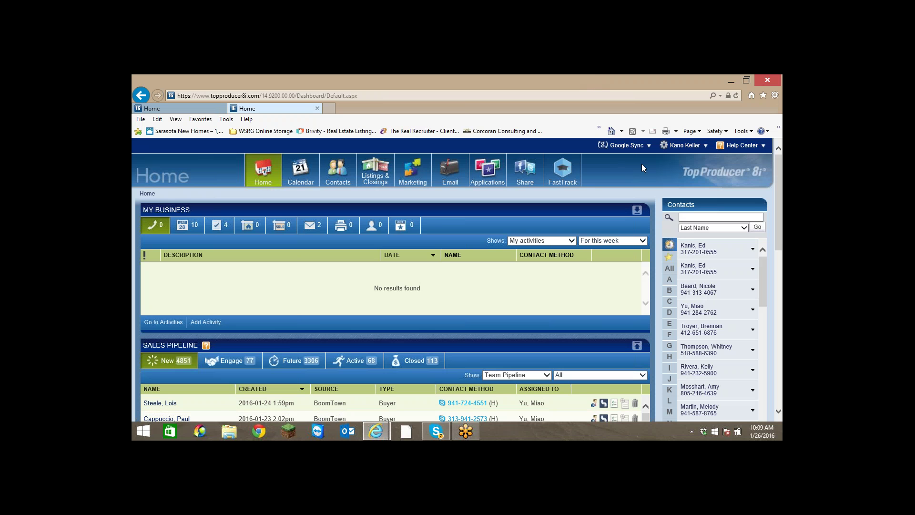
{"action": "left_click", "coordinate": [741, 146]}
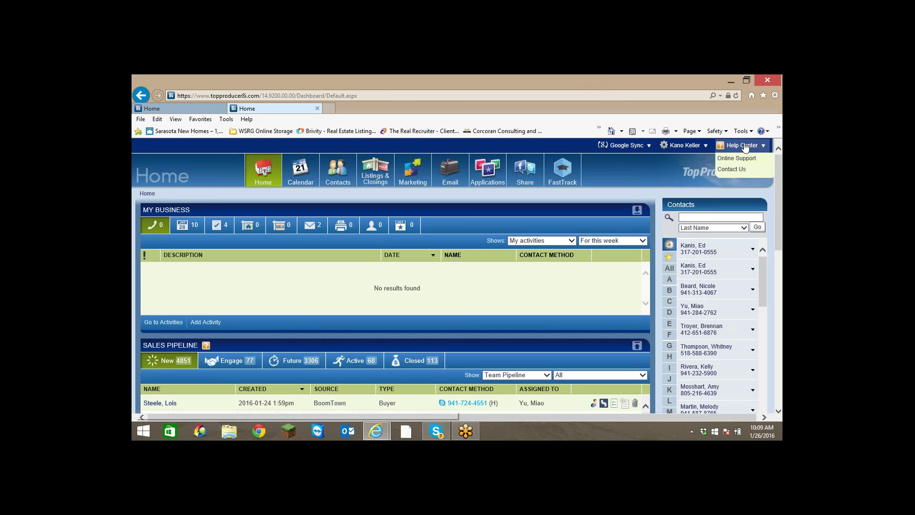
{"action": "left_click", "coordinate": [737, 161]}
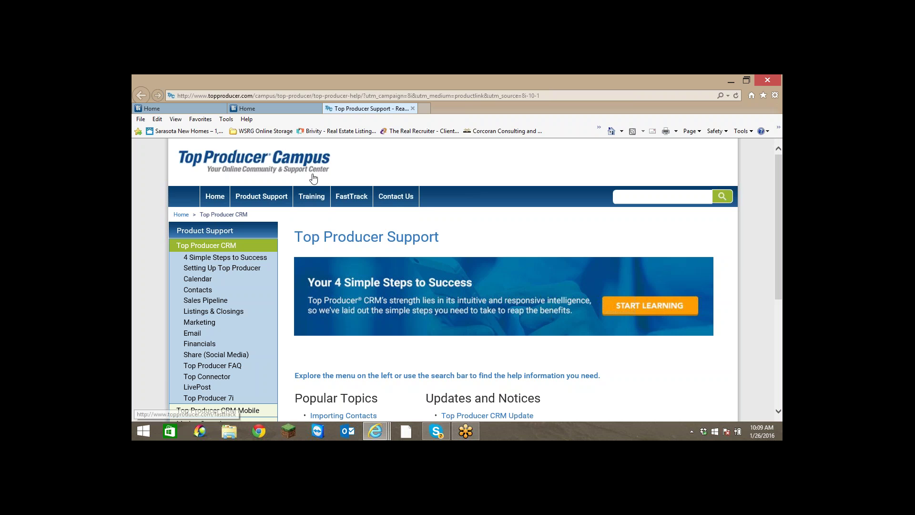
Go to Training > Video Tutorials > Top Producer CRM on the Campus site.
{"action": "mouse_move", "coordinate": [304, 202]}
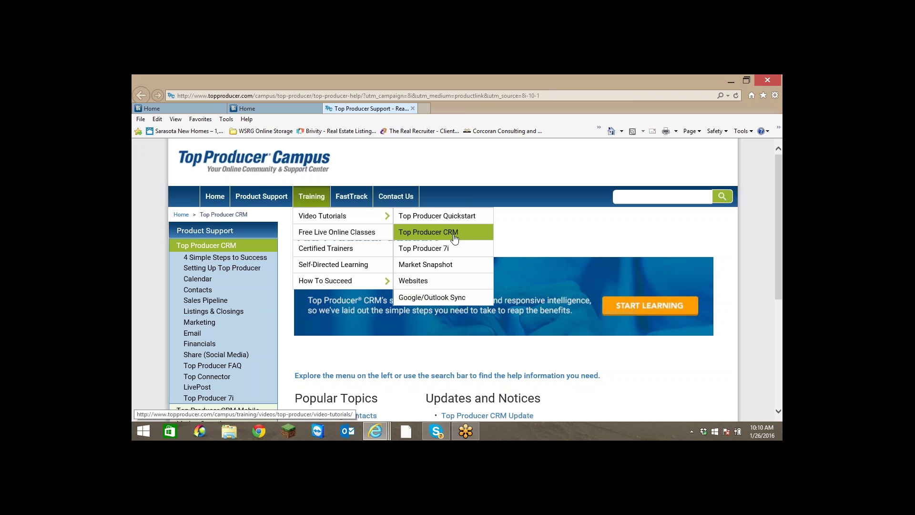
{"action": "left_click", "coordinate": [454, 235]}
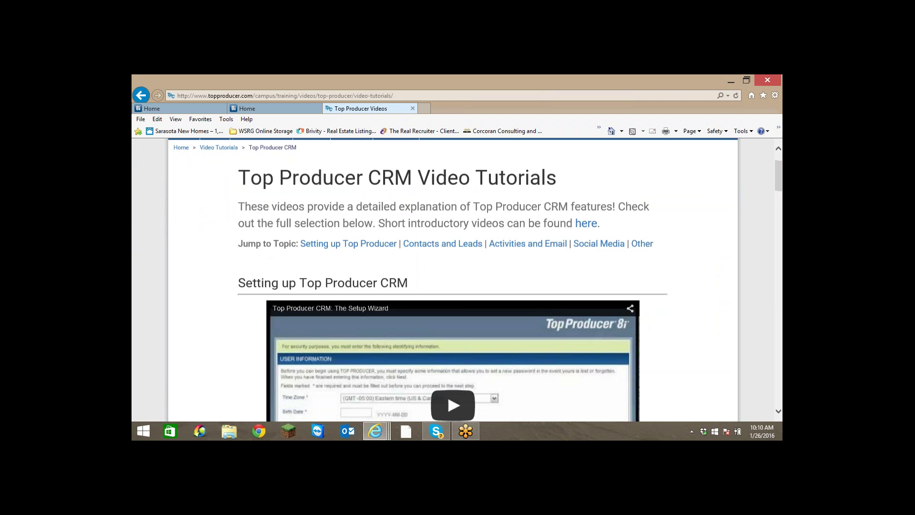
Scroll down to the Activities and Email tutorials such as Using Email and How to Perform a Mass Email.
{"action": "scroll", "coordinate": [640, 299], "scroll_direction": "down", "scroll_amount": 7}
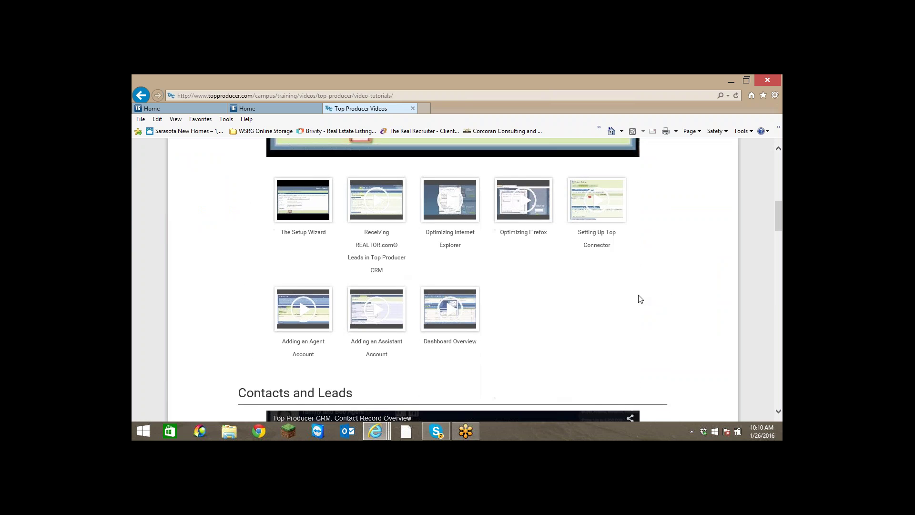
{"action": "scroll", "coordinate": [640, 299], "scroll_direction": "down", "scroll_amount": 5}
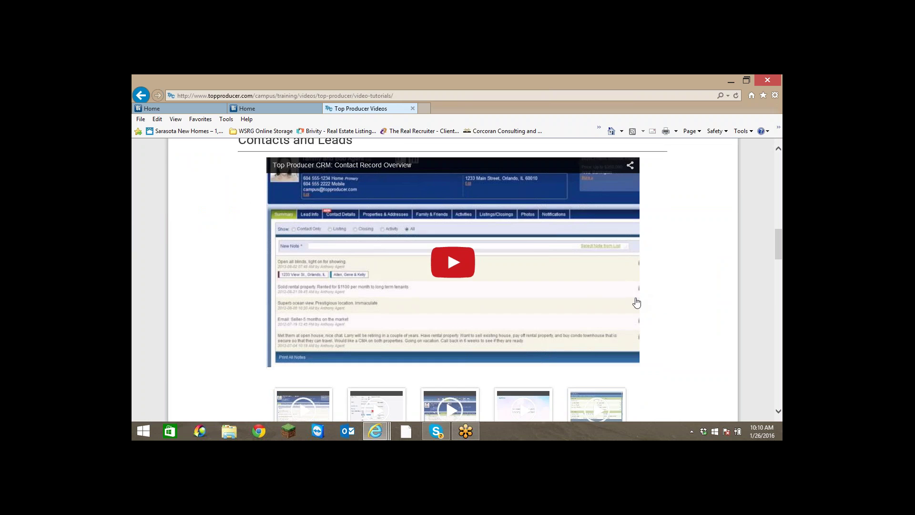
{"action": "scroll", "coordinate": [637, 303], "scroll_direction": "up", "scroll_amount": 12}
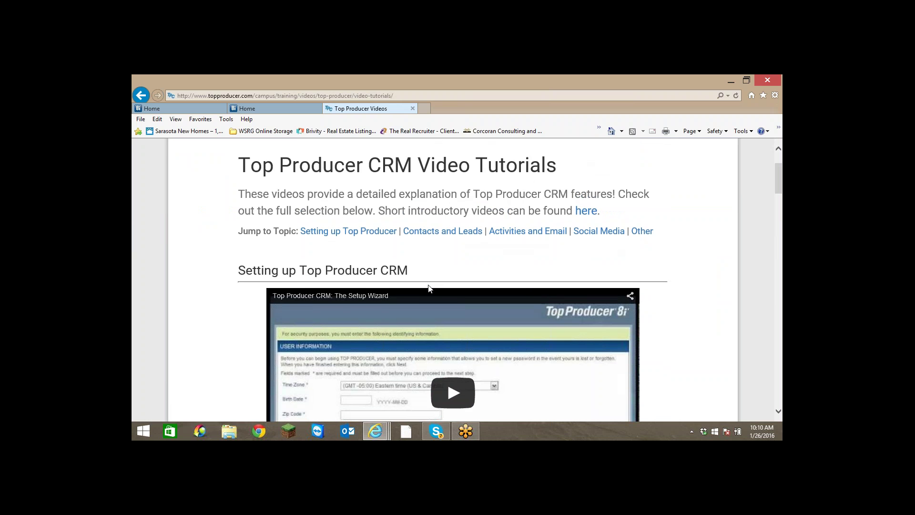
{"action": "scroll", "coordinate": [428, 287], "scroll_direction": "down", "scroll_amount": 12}
{"action": "scroll", "coordinate": [388, 236], "scroll_direction": "up", "scroll_amount": 2}
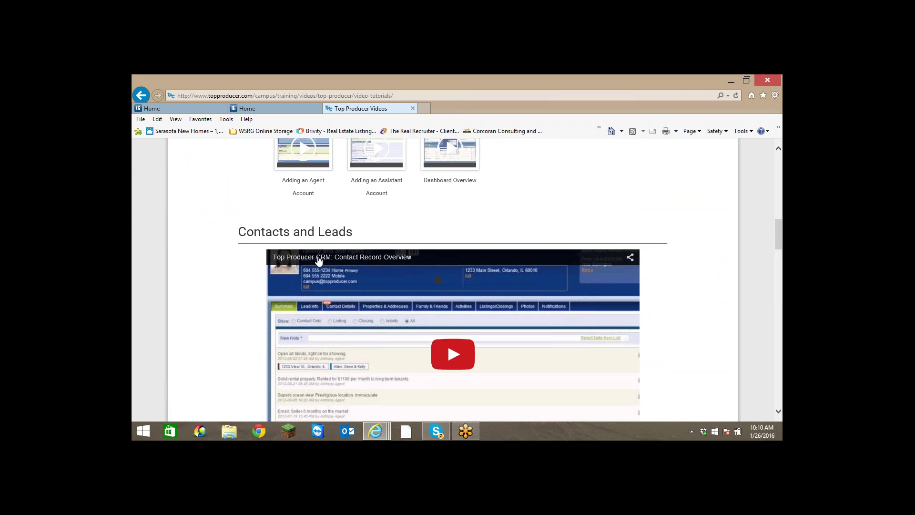
{"action": "scroll", "coordinate": [388, 236], "scroll_direction": "down", "scroll_amount": 1}
{"action": "scroll", "coordinate": [388, 236], "scroll_direction": "down", "scroll_amount": 9}
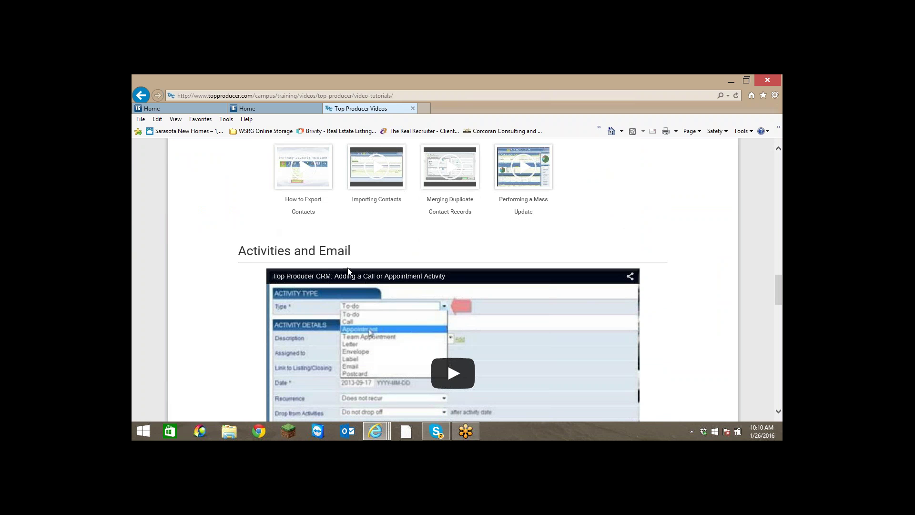
{"action": "scroll", "coordinate": [373, 257], "scroll_direction": "down", "scroll_amount": 1}
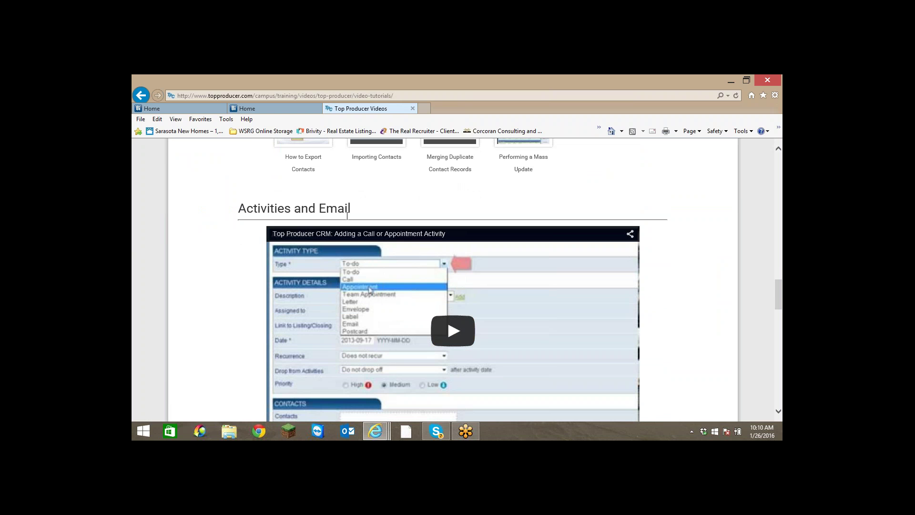
{"action": "scroll", "coordinate": [409, 218], "scroll_direction": "down", "scroll_amount": 6}
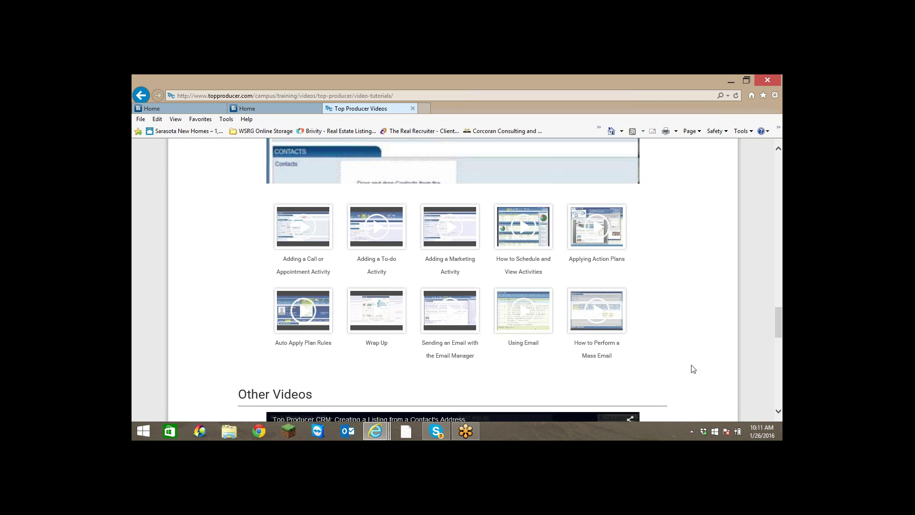
Close the Top Producer Videos tab and choose Add Lead from the Contacts menu.
{"action": "left_click", "coordinate": [412, 108]}
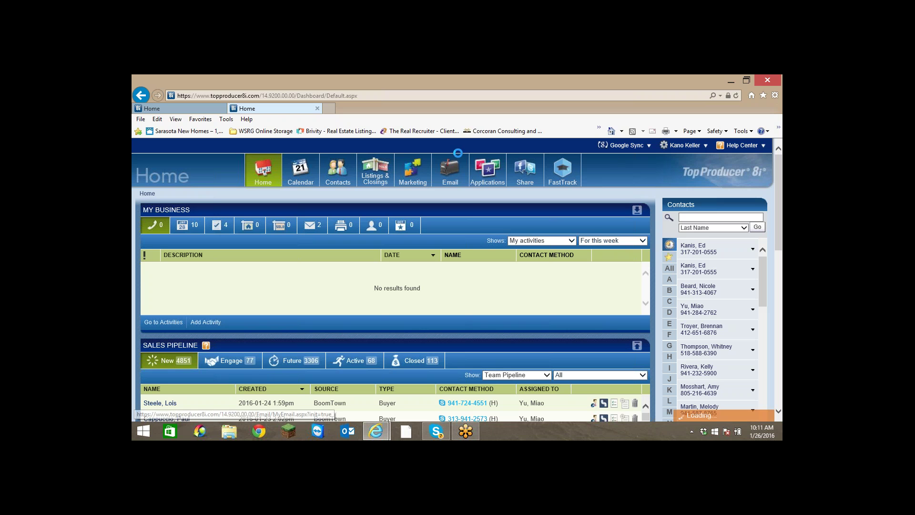
{"action": "mouse_move", "coordinate": [341, 170]}
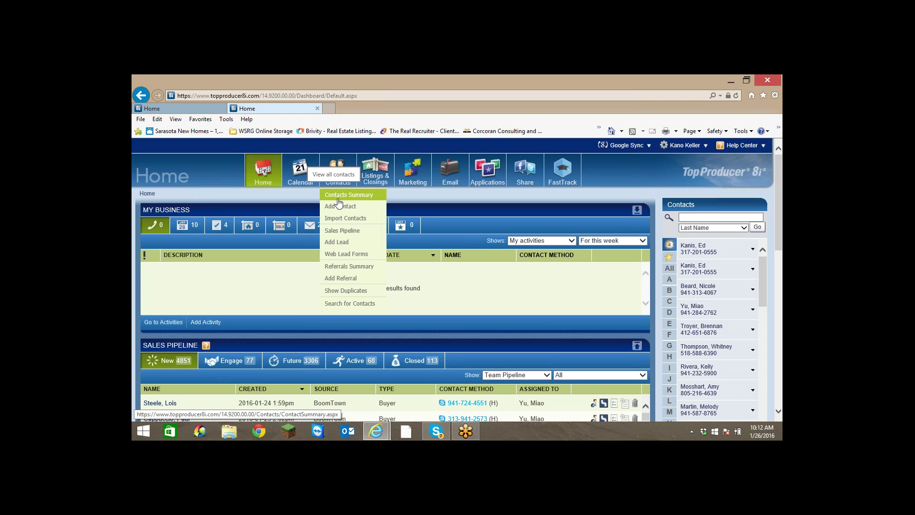
{"action": "left_click", "coordinate": [339, 243]}
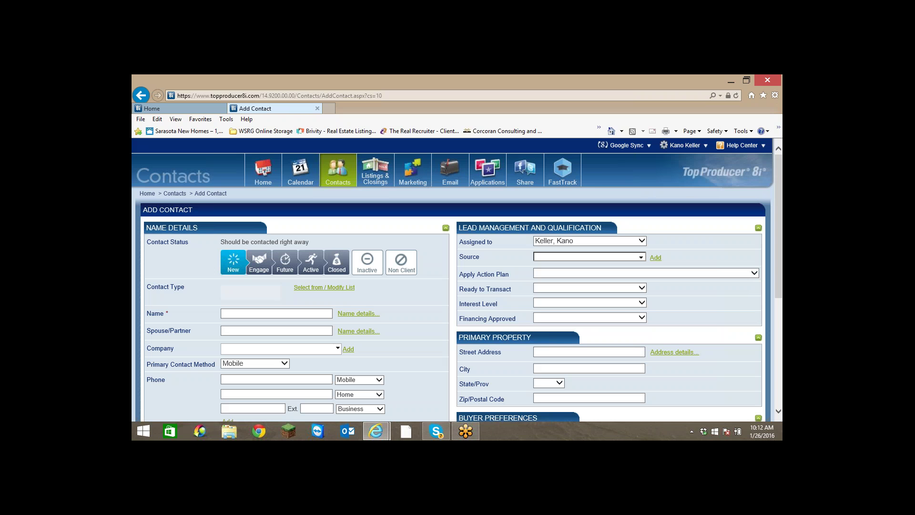
Filter the contact type list by 'Bu', tick Buyer, and confirm with Done.
{"action": "scroll", "coordinate": [267, 276], "scroll_direction": "down", "scroll_amount": 1}
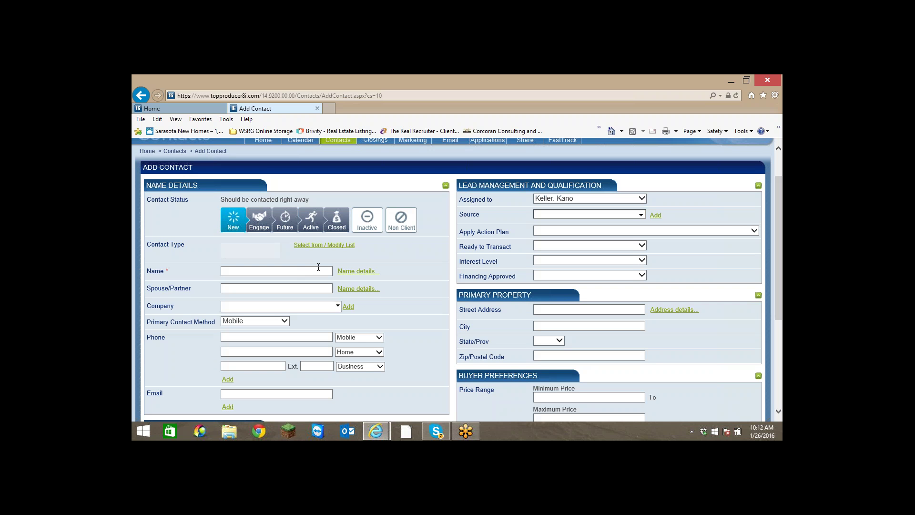
{"action": "left_click", "coordinate": [334, 246]}
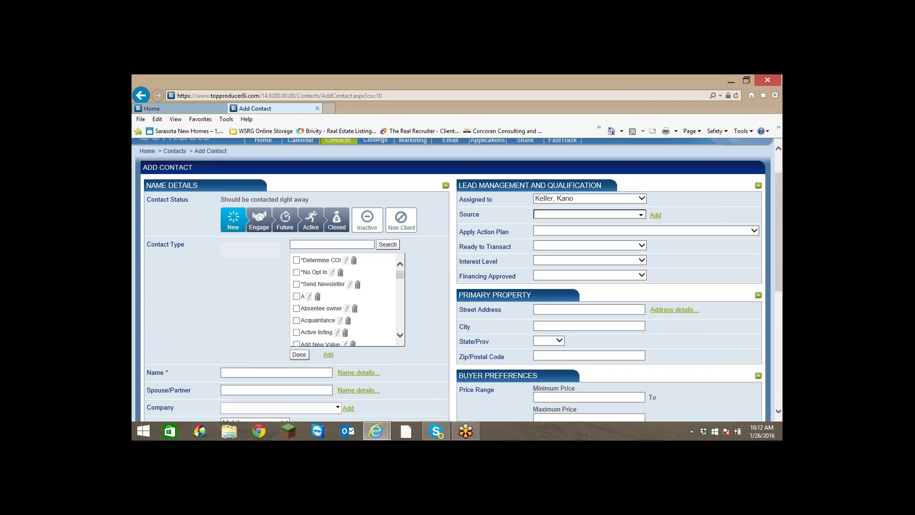
{"action": "left_click", "coordinate": [343, 244]}
{"action": "type", "text": "Bu"}
{"action": "left_click", "coordinate": [388, 248]}
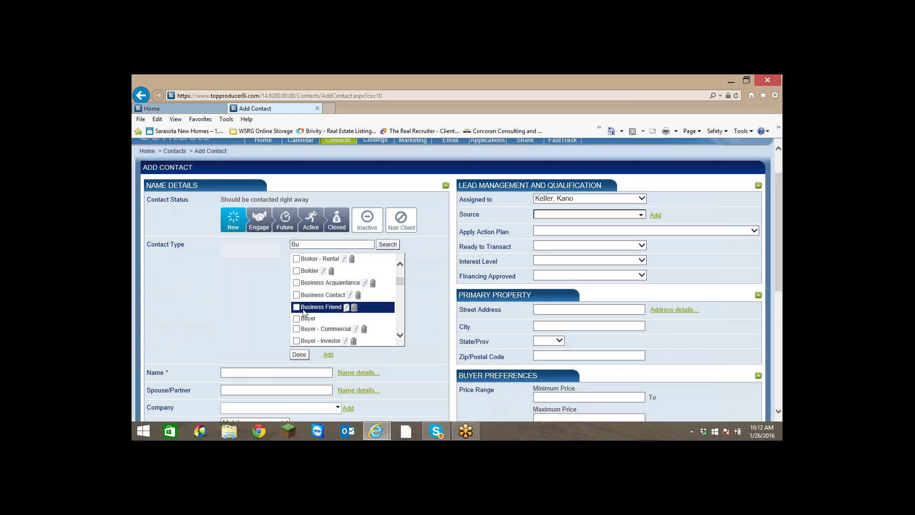
{"action": "left_click", "coordinate": [296, 318]}
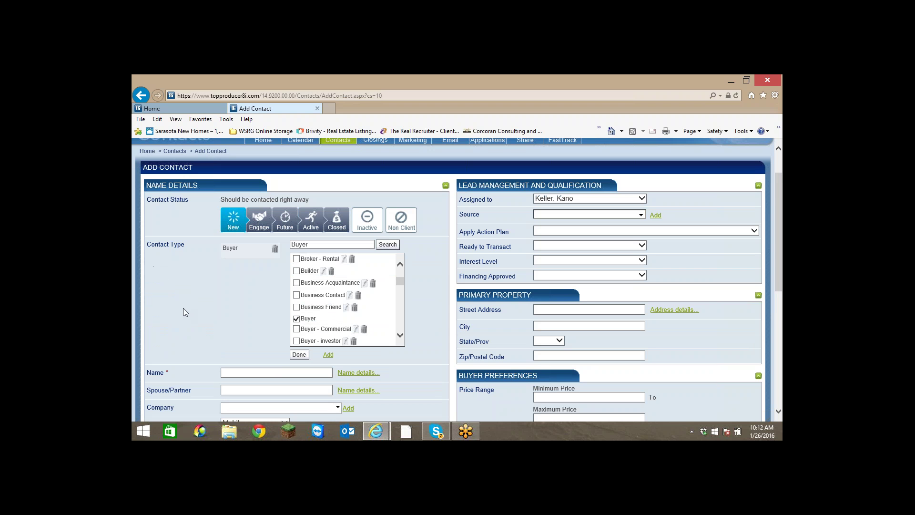
{"action": "left_click", "coordinate": [299, 355]}
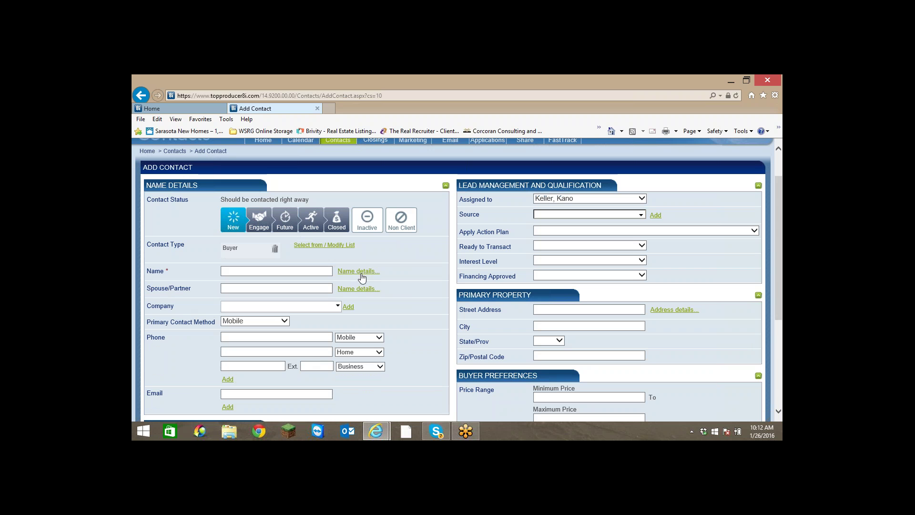
{"action": "left_click", "coordinate": [277, 271]}
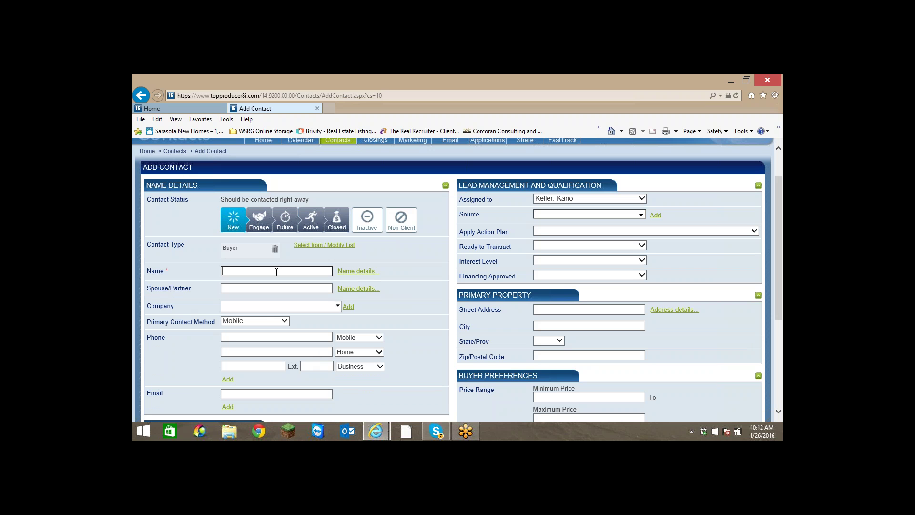
Enter the buyer's full name and the spouse/partner's full name.
{"action": "left_click", "coordinate": [301, 288]}
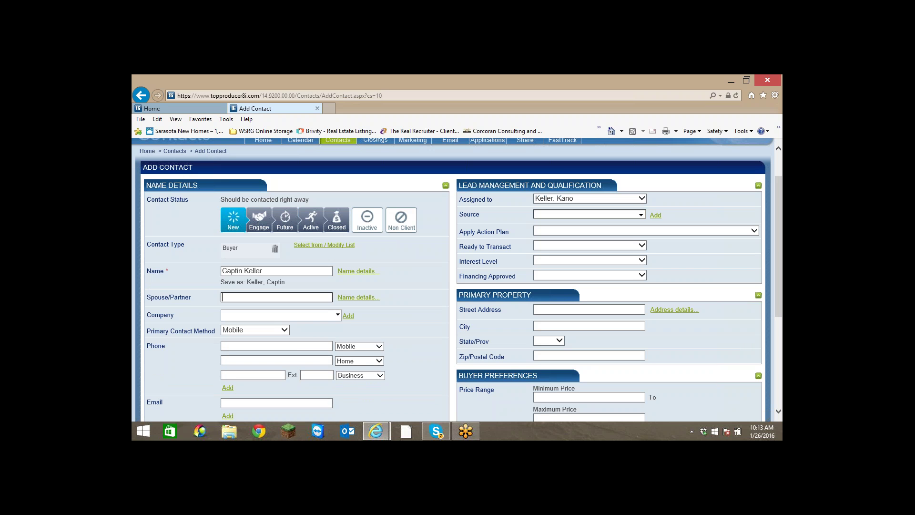
{"action": "key", "text": "Tab"}
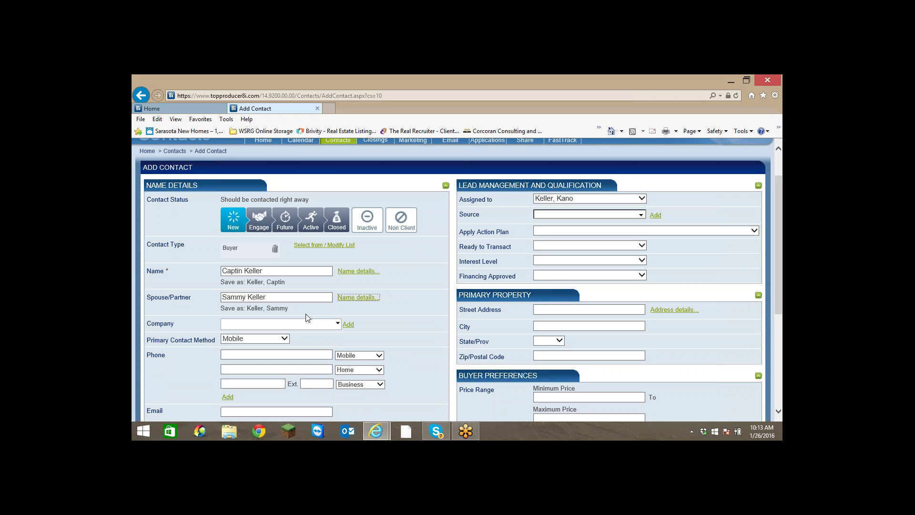
Fill in the contact's mobile phone number and e-mail address.
{"action": "scroll", "coordinate": [305, 323], "scroll_direction": "down", "scroll_amount": 1}
{"action": "left_click", "coordinate": [299, 312]}
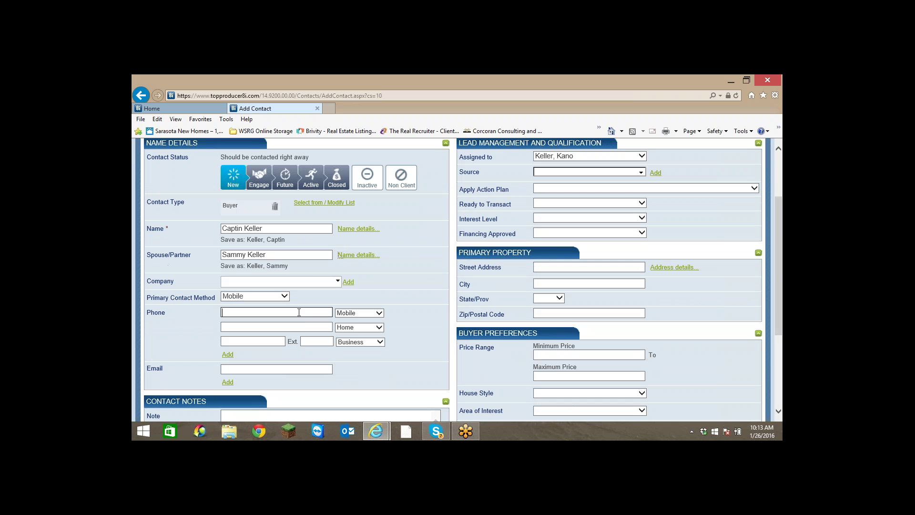
{"action": "scroll", "coordinate": [299, 312], "scroll_direction": "down", "scroll_amount": 3}
{"action": "left_click", "coordinate": [265, 242]}
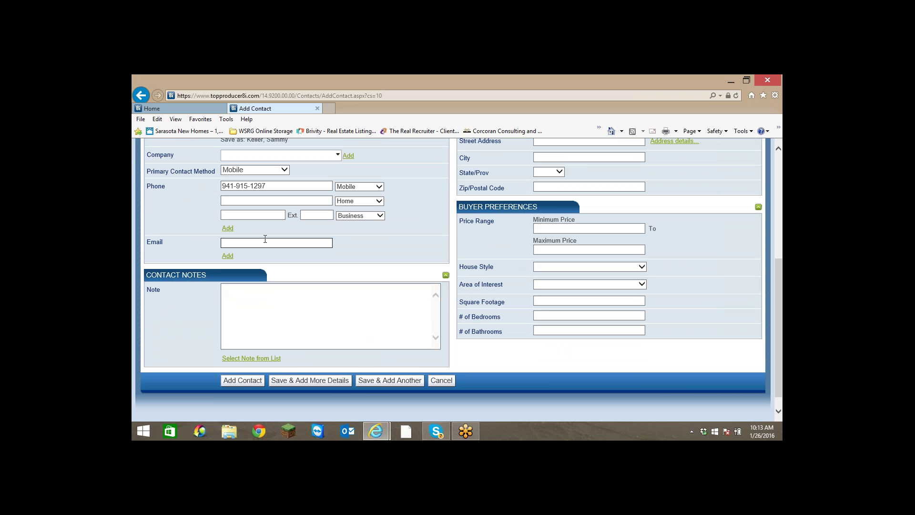
Add the contact note 'Meet at Sand Dunes Open House 1-24-15'.
{"action": "left_click", "coordinate": [264, 286]}
{"action": "type", "text": "Me"}
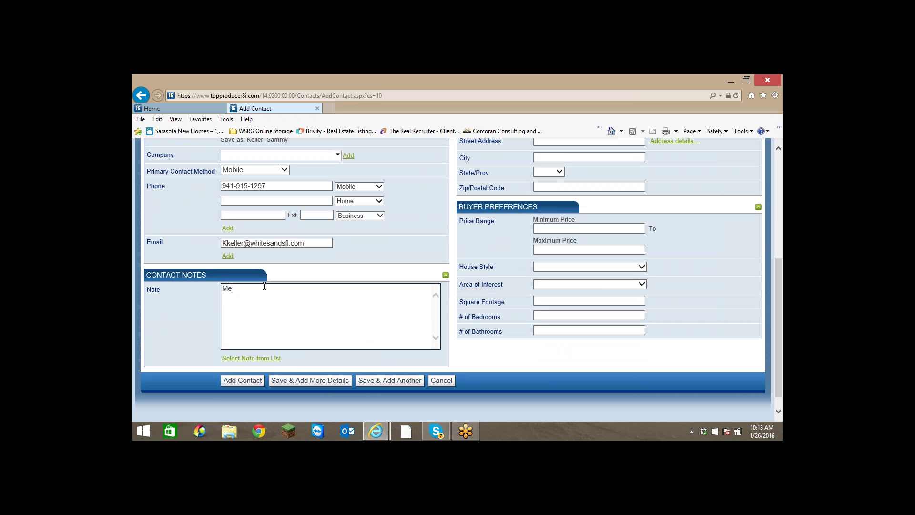
{"action": "type", "text": "et at Sand Dunes Open House"}
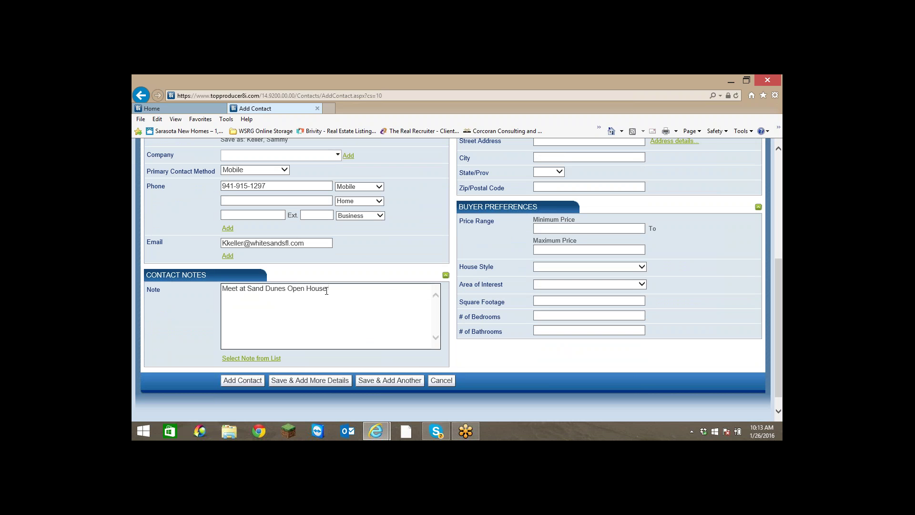
{"action": "type", "text": "1/-"}
{"action": "type", "text": "25"}
{"action": "type", "text": "4"}
{"action": "key", "text": "BackSpace"}
{"action": "type", "text": "-15"}
Set the lead source to Open House and apply the After Open House Follow up action plan.
{"action": "scroll", "coordinate": [414, 173], "scroll_direction": "up", "scroll_amount": 3}
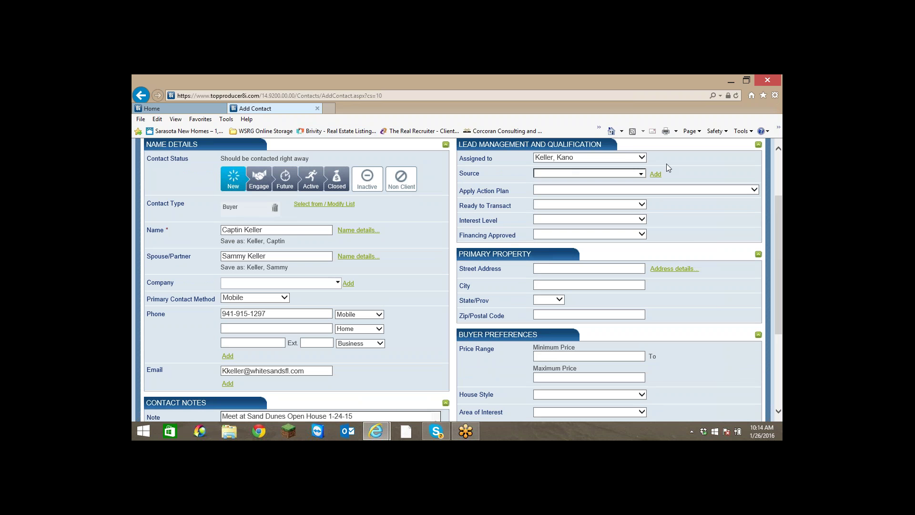
{"action": "scroll", "coordinate": [667, 164], "scroll_direction": "up", "scroll_amount": 1}
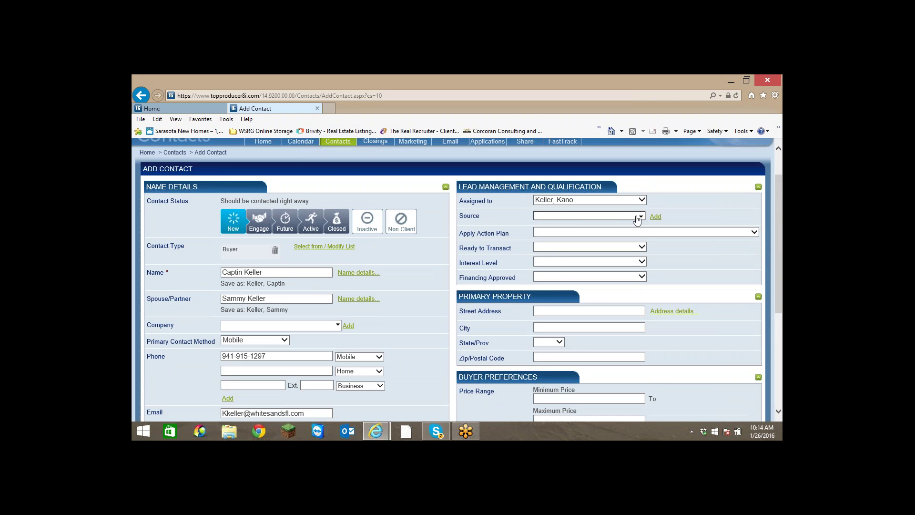
{"action": "left_click", "coordinate": [640, 215]}
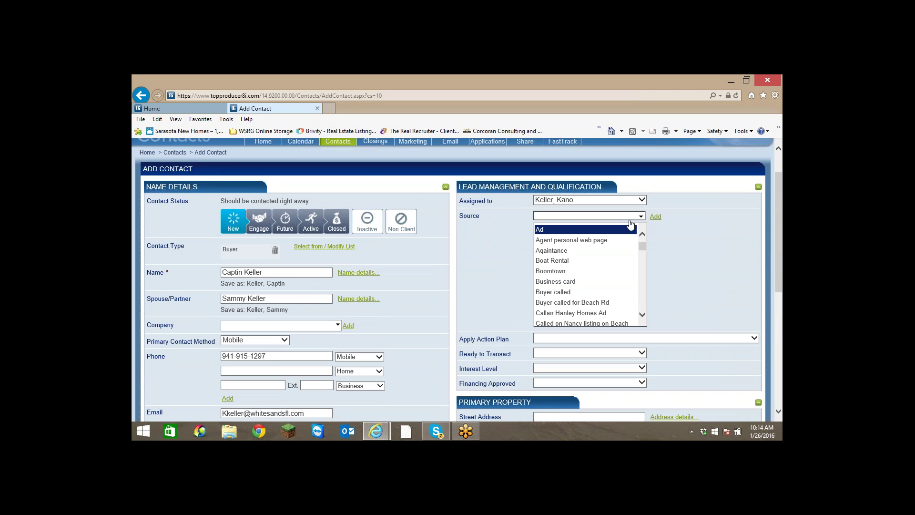
{"action": "scroll", "coordinate": [591, 240], "scroll_direction": "down", "scroll_amount": 12}
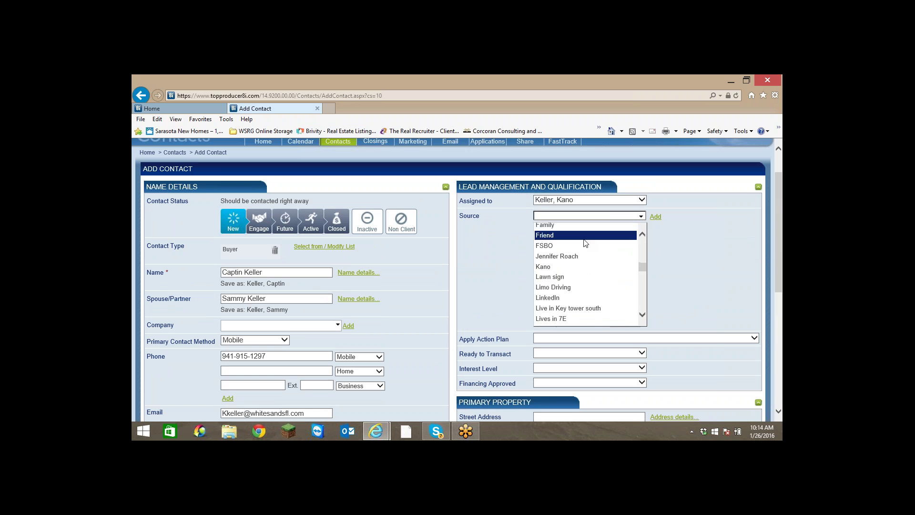
{"action": "scroll", "coordinate": [585, 243], "scroll_direction": "down", "scroll_amount": 5}
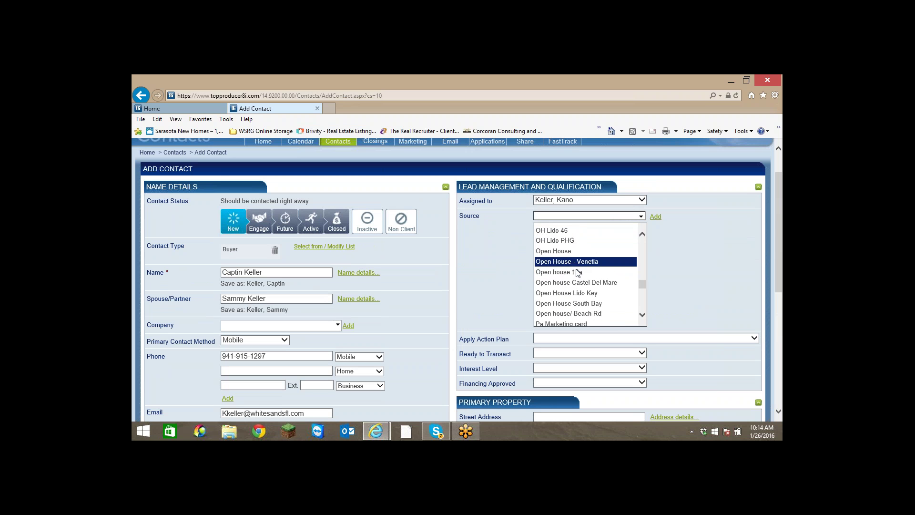
{"action": "scroll", "coordinate": [575, 272], "scroll_direction": "down", "scroll_amount": 1}
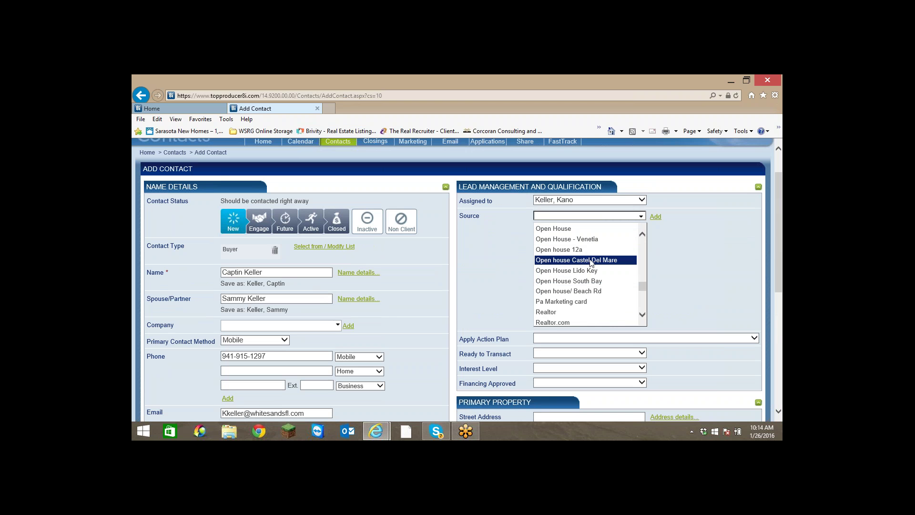
{"action": "left_click", "coordinate": [564, 229]}
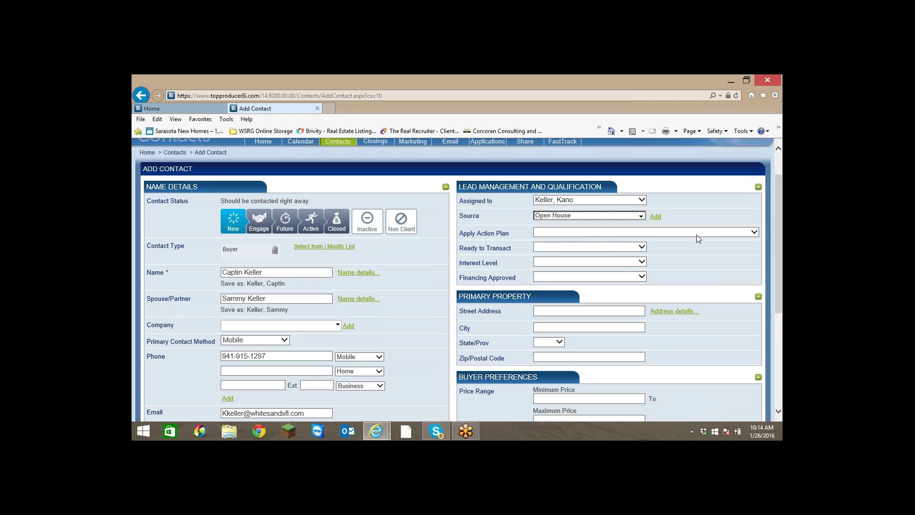
{"action": "left_click", "coordinate": [755, 233]}
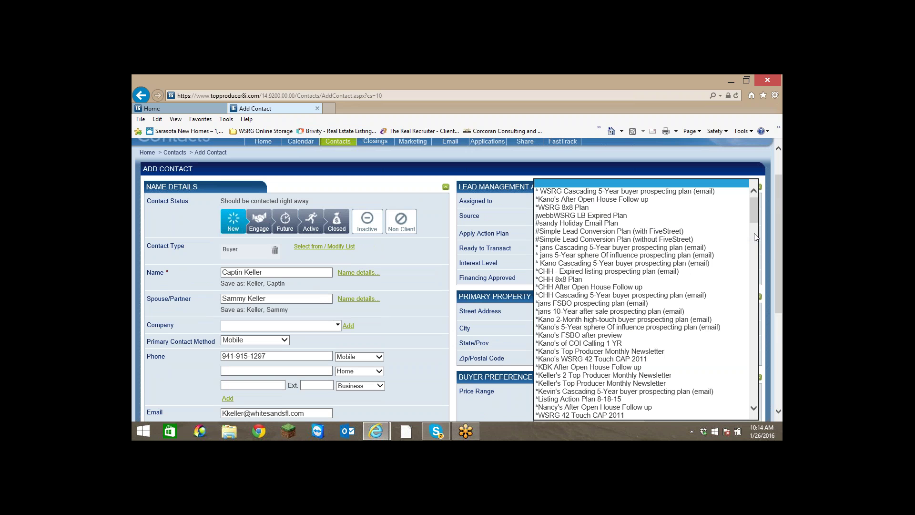
{"action": "left_click", "coordinate": [586, 200]}
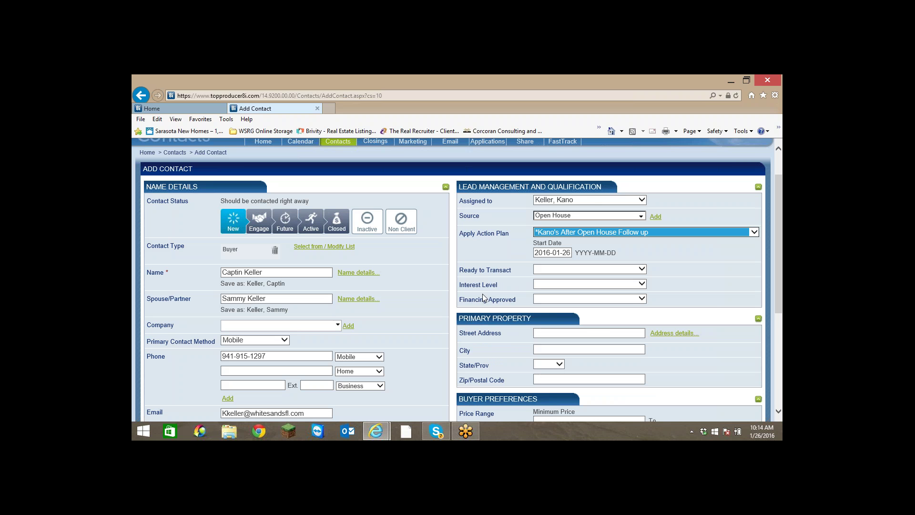
Set Ready to Transact to Unknown, Interest Level to 4, and Financing Approved to No.
{"action": "left_click", "coordinate": [645, 268]}
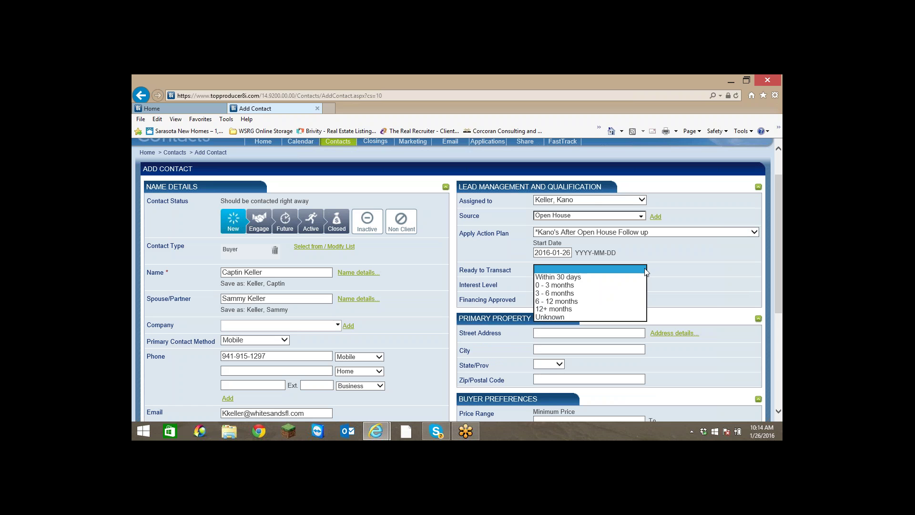
{"action": "left_click", "coordinate": [553, 317]}
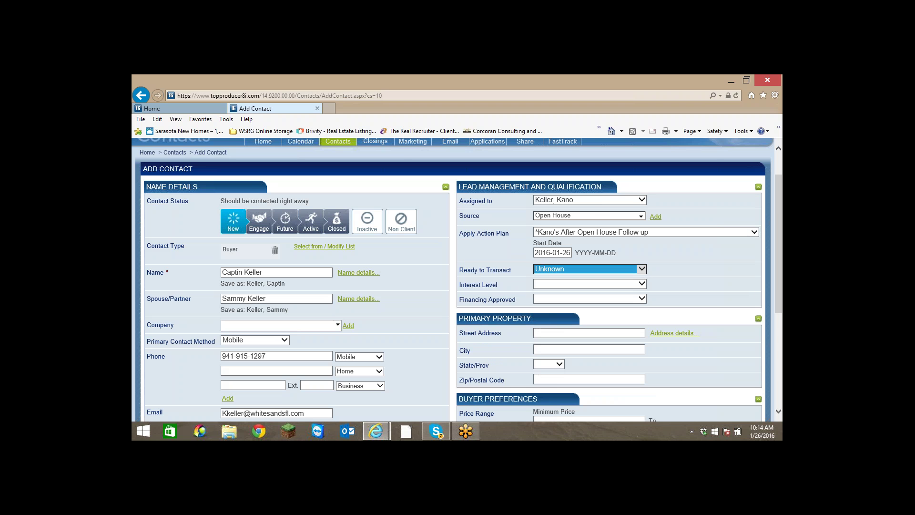
{"action": "left_click", "coordinate": [644, 283]}
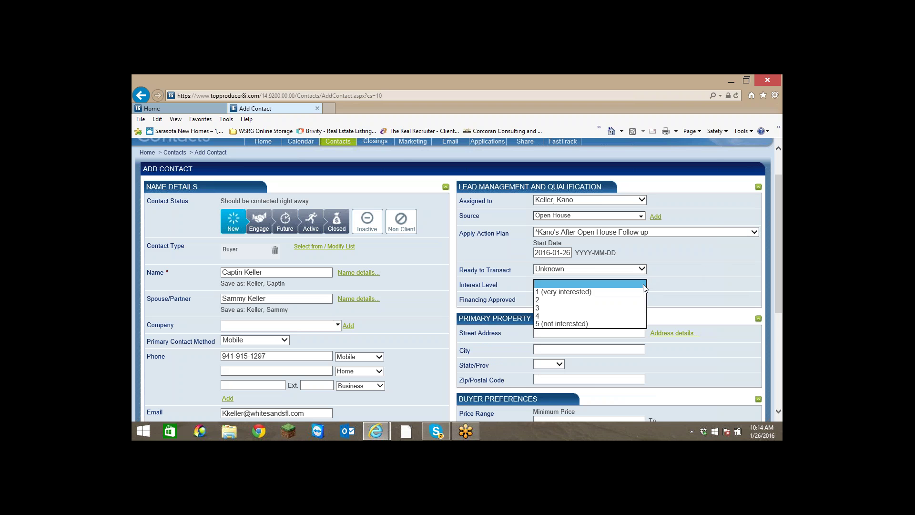
{"action": "left_click", "coordinate": [537, 301]}
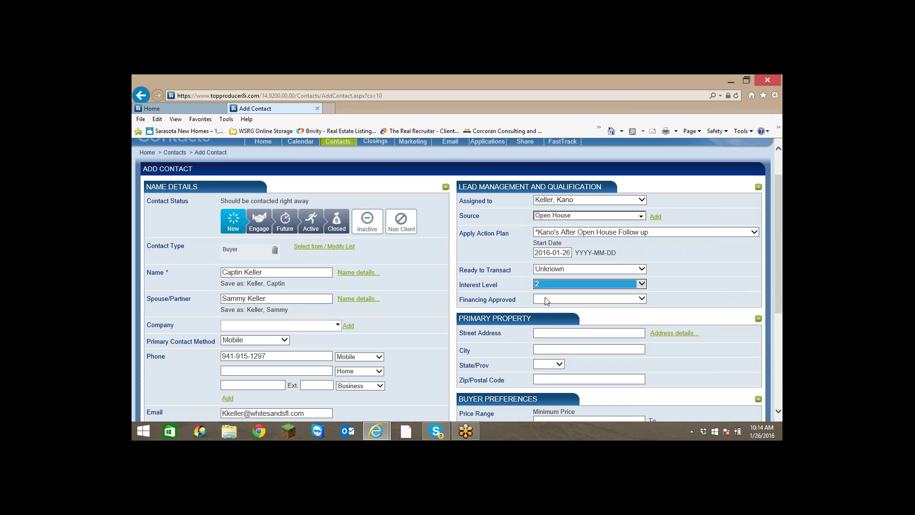
{"action": "left_click", "coordinate": [644, 285]}
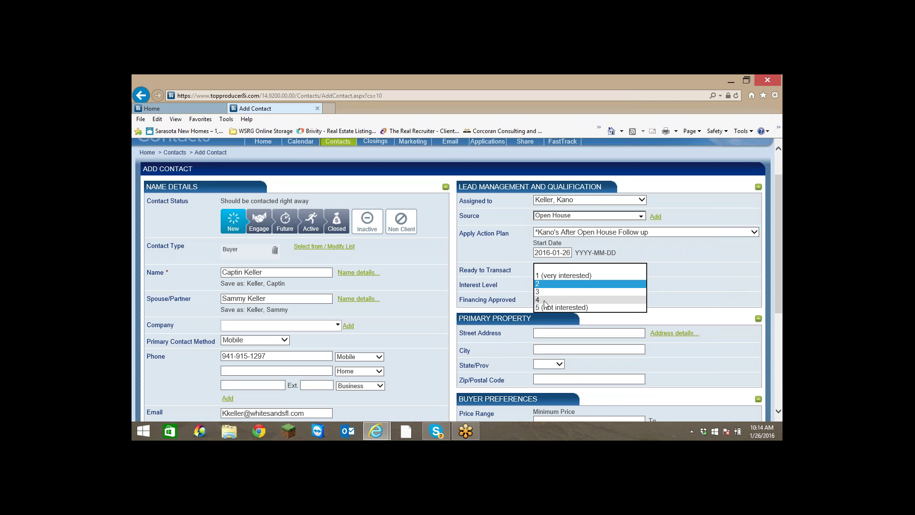
{"action": "left_click", "coordinate": [577, 294]}
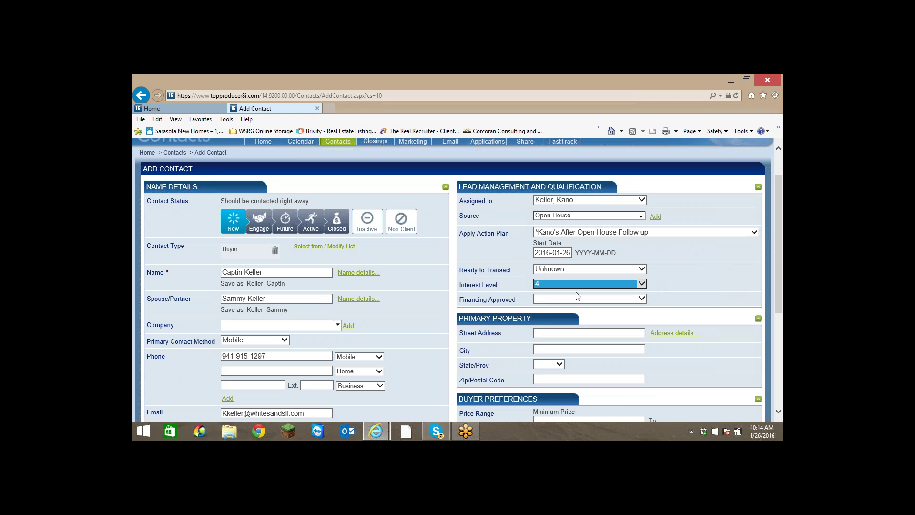
{"action": "left_click", "coordinate": [641, 298]}
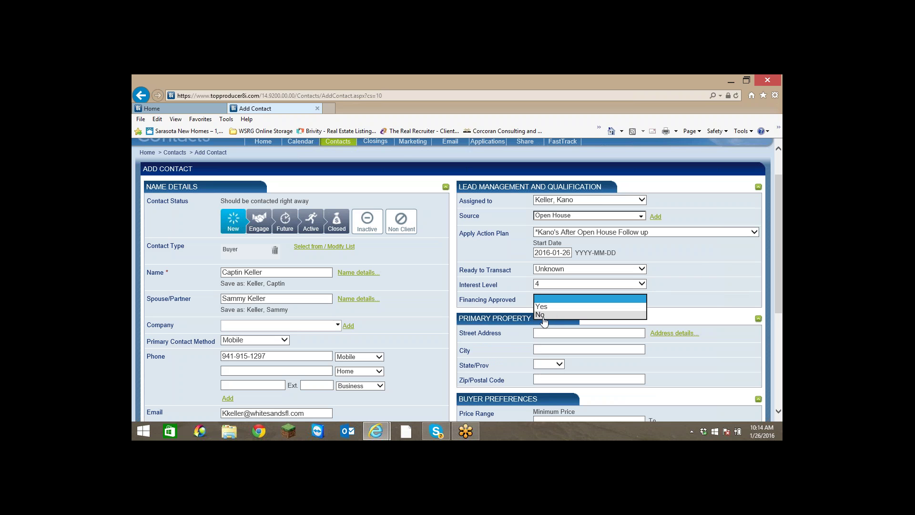
{"action": "left_click", "coordinate": [542, 315]}
Enter 400000 as the minimum price and 500000 as the maximum price.
{"action": "scroll", "coordinate": [673, 301], "scroll_direction": "down", "scroll_amount": 3}
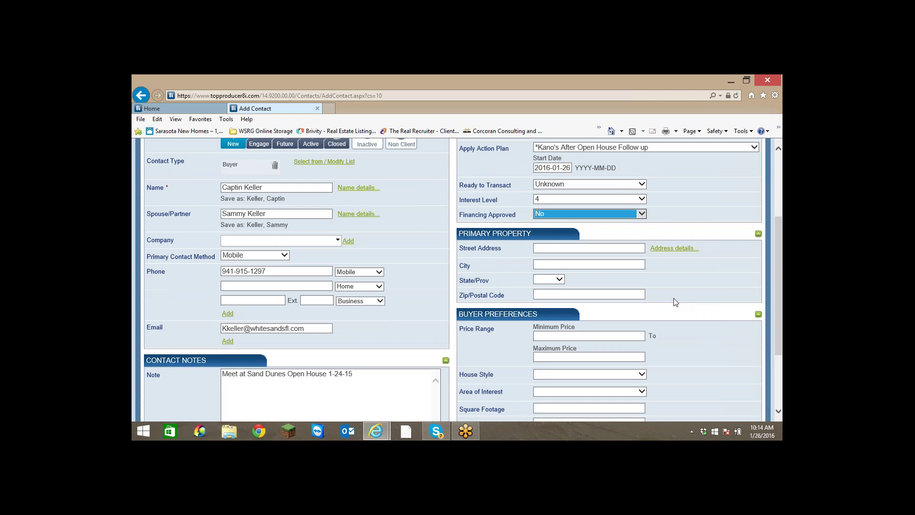
{"action": "left_click", "coordinate": [568, 247]}
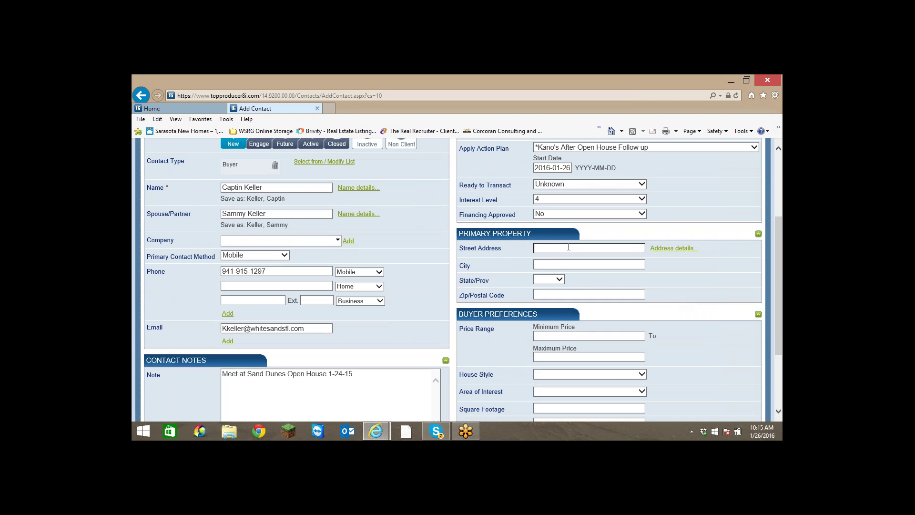
{"action": "scroll", "coordinate": [458, 279], "scroll_direction": "down", "scroll_amount": 3}
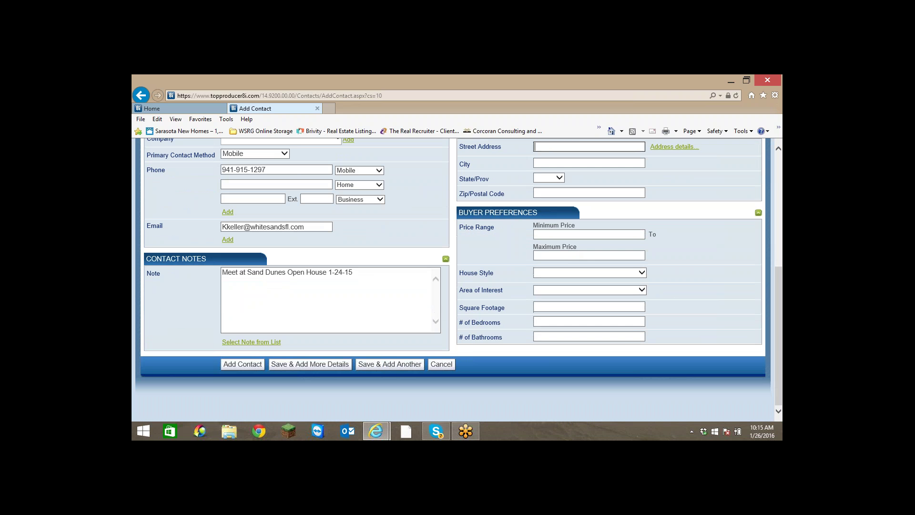
{"action": "left_click", "coordinate": [573, 233]}
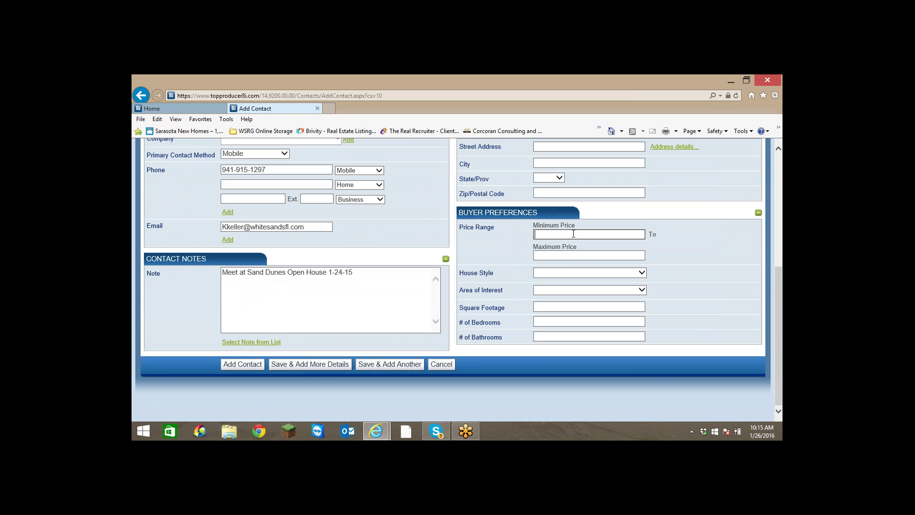
{"action": "type", "text": "400000"}
{"action": "left_click", "coordinate": [567, 254]}
{"action": "type", "text": "5"}
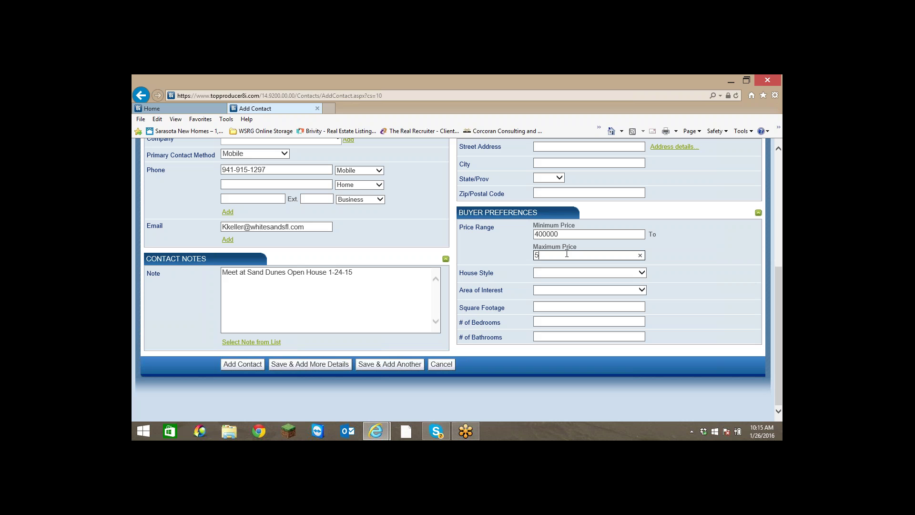
{"action": "type", "text": "00000"}
Tick Condominium as the house style, removing the briefly added Cape cod and Chalet.
{"action": "left_click", "coordinate": [583, 271]}
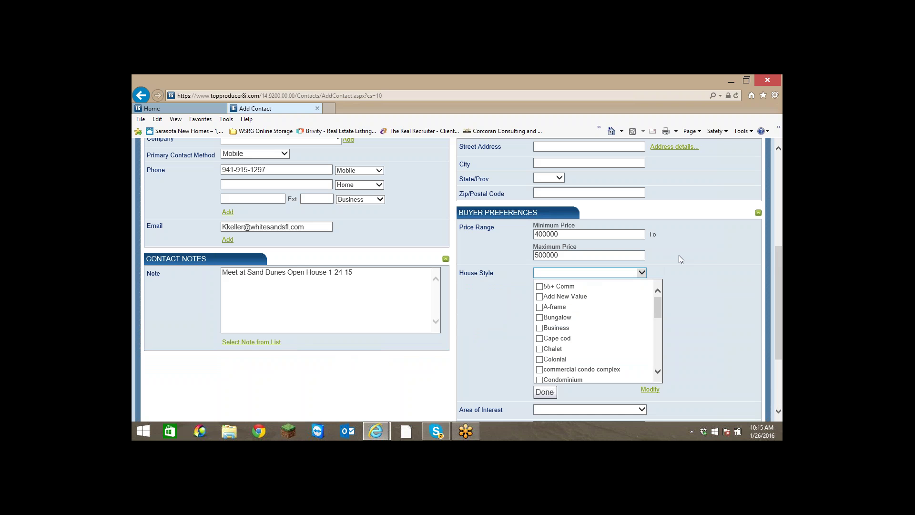
{"action": "scroll", "coordinate": [618, 299], "scroll_direction": "down", "scroll_amount": 3}
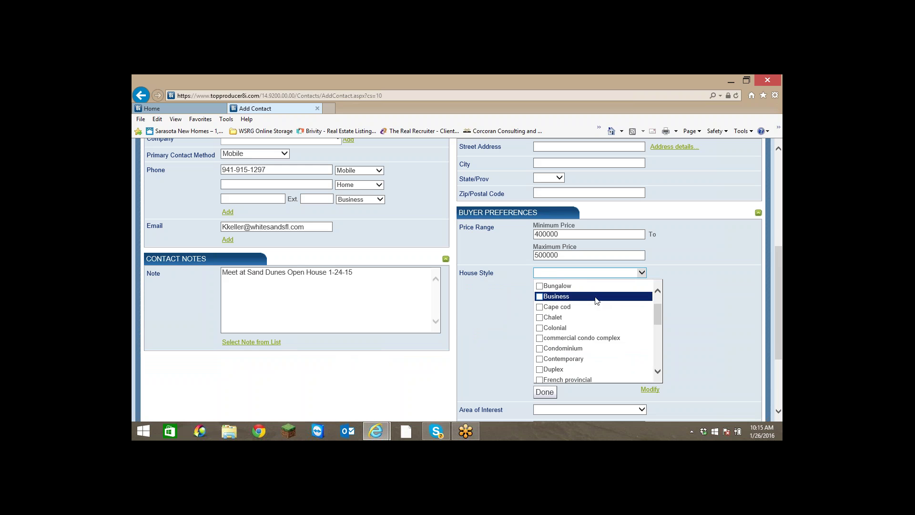
{"action": "left_click", "coordinate": [539, 317]}
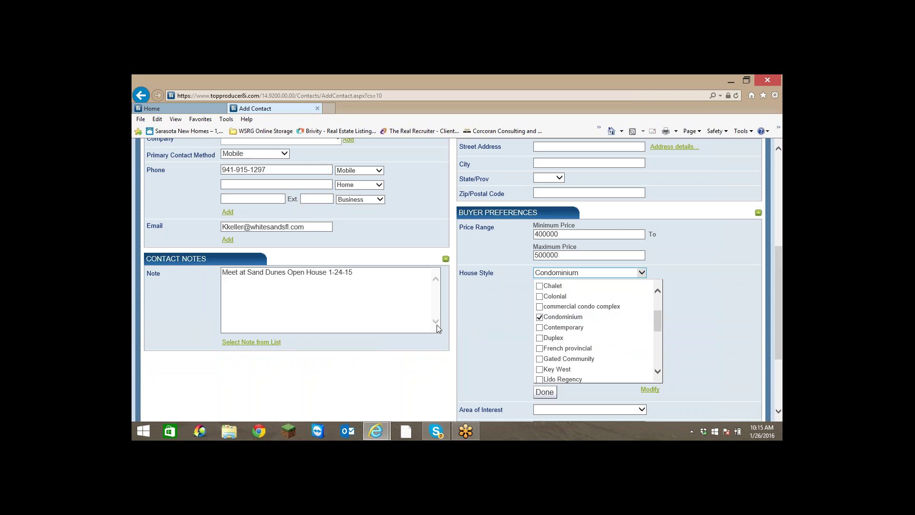
{"action": "left_click", "coordinate": [546, 392]}
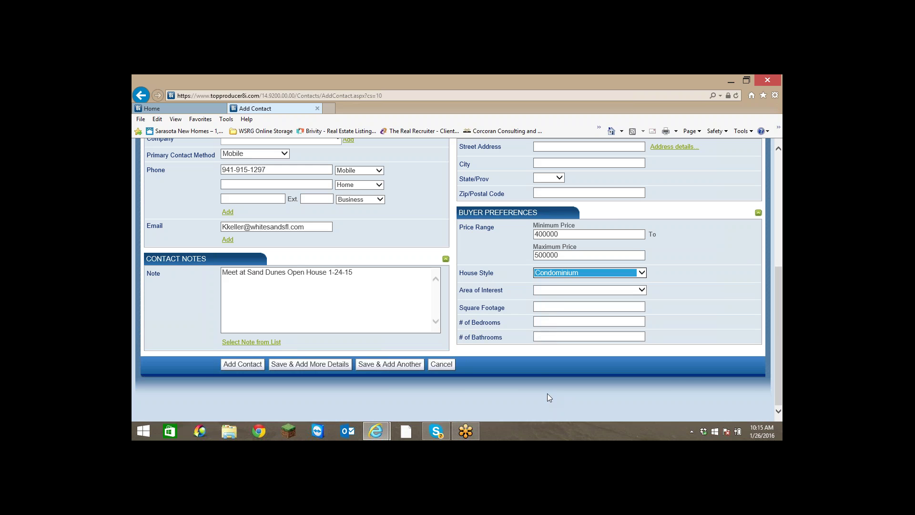
{"action": "left_click", "coordinate": [643, 275]}
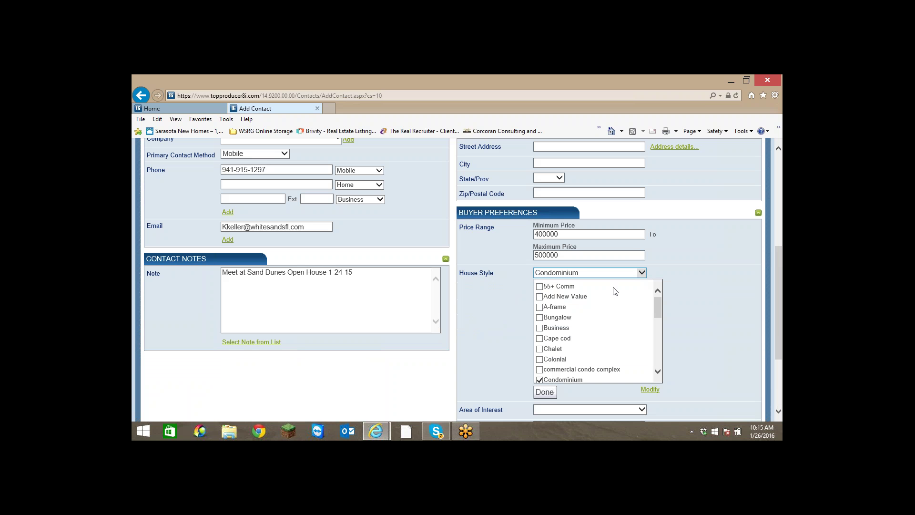
{"action": "left_click", "coordinate": [540, 338]}
{"action": "left_click", "coordinate": [540, 349]}
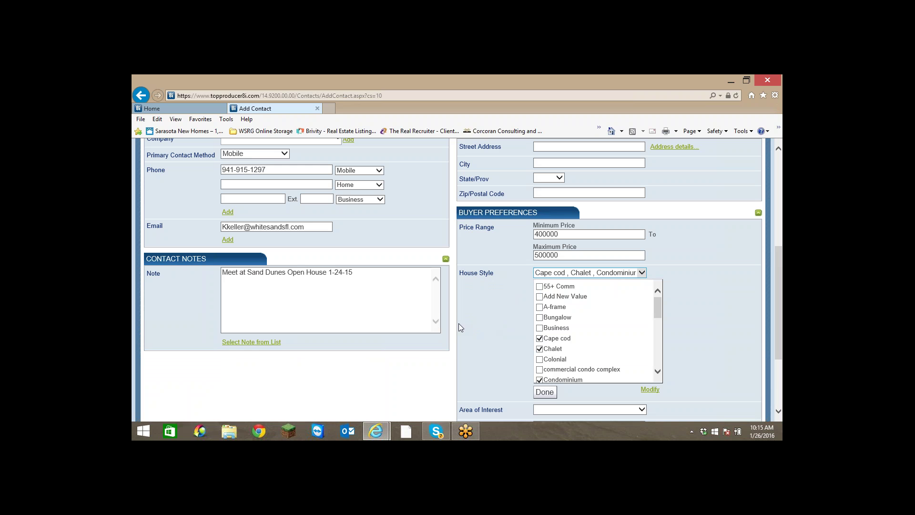
{"action": "left_click", "coordinate": [544, 392]}
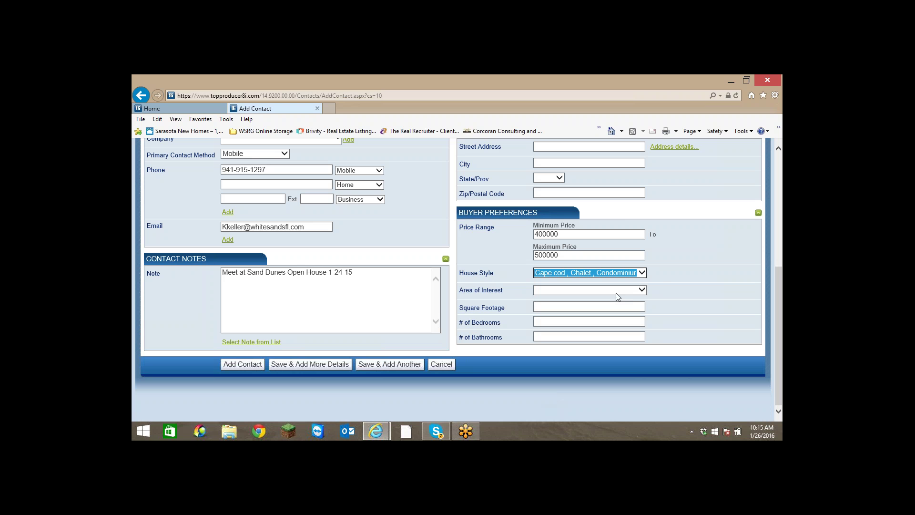
{"action": "left_click", "coordinate": [641, 273]}
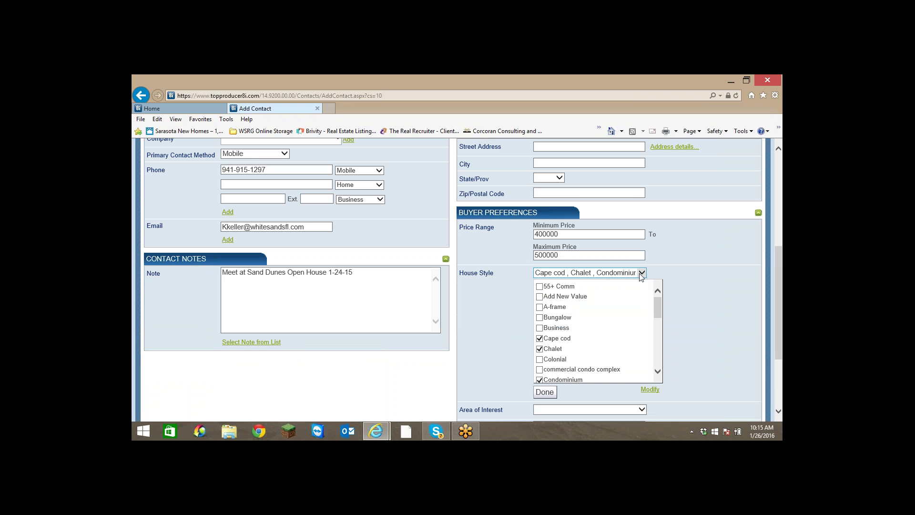
{"action": "left_click", "coordinate": [540, 339]}
{"action": "left_click", "coordinate": [540, 349]}
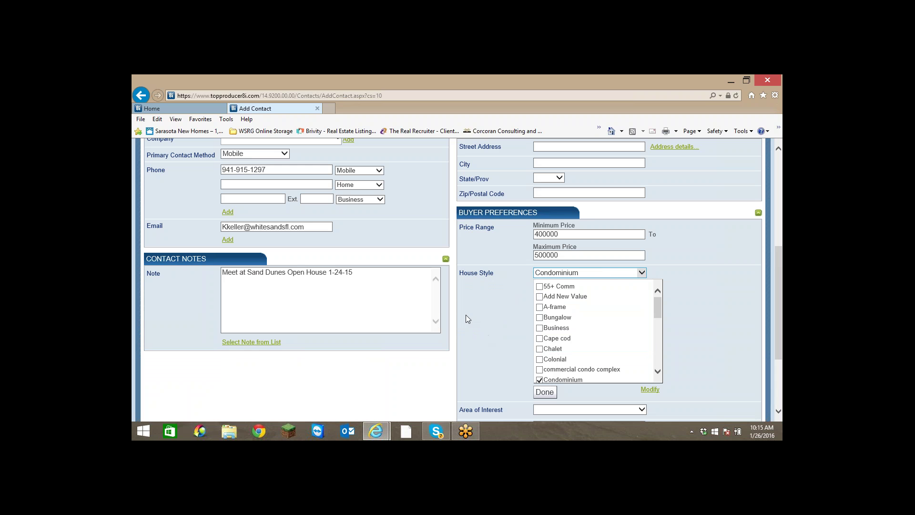
{"action": "left_click", "coordinate": [544, 392]}
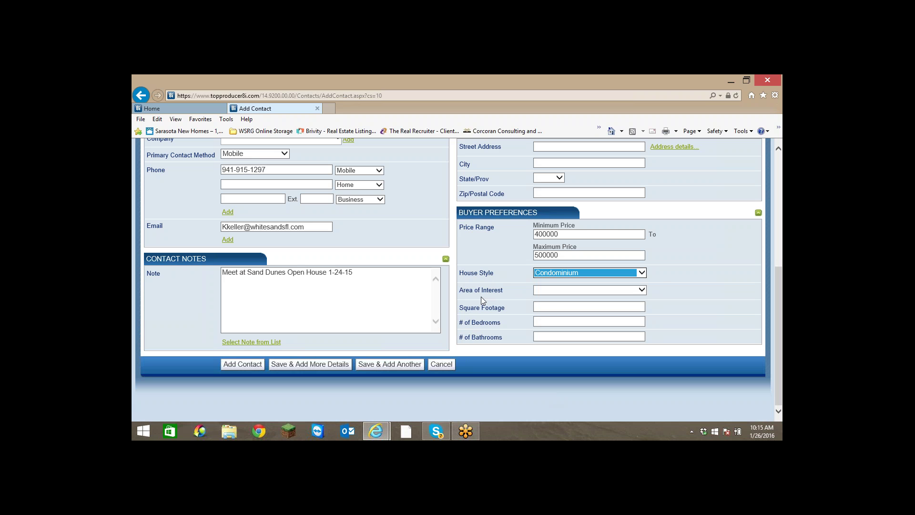
Scroll the Area of Interest list, tick Siesta Key, and confirm with Done.
{"action": "left_click", "coordinate": [642, 290]}
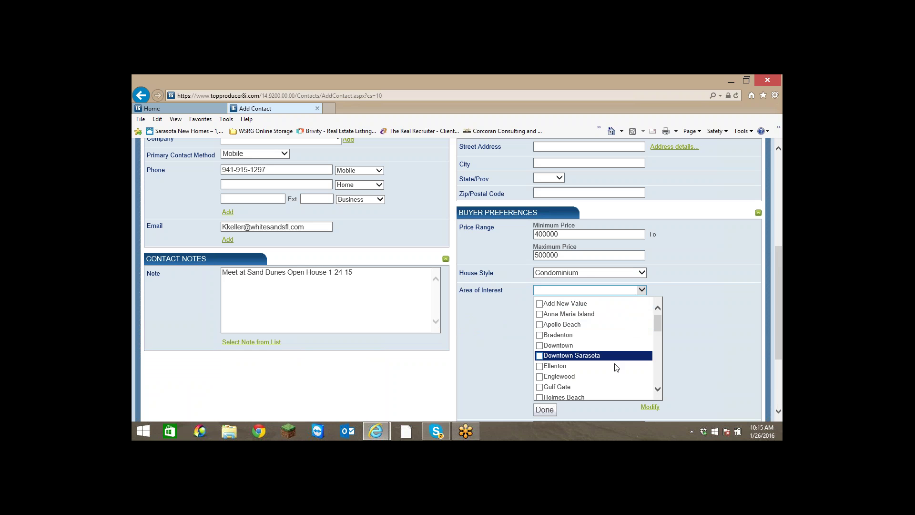
{"action": "left_click", "coordinate": [657, 389]}
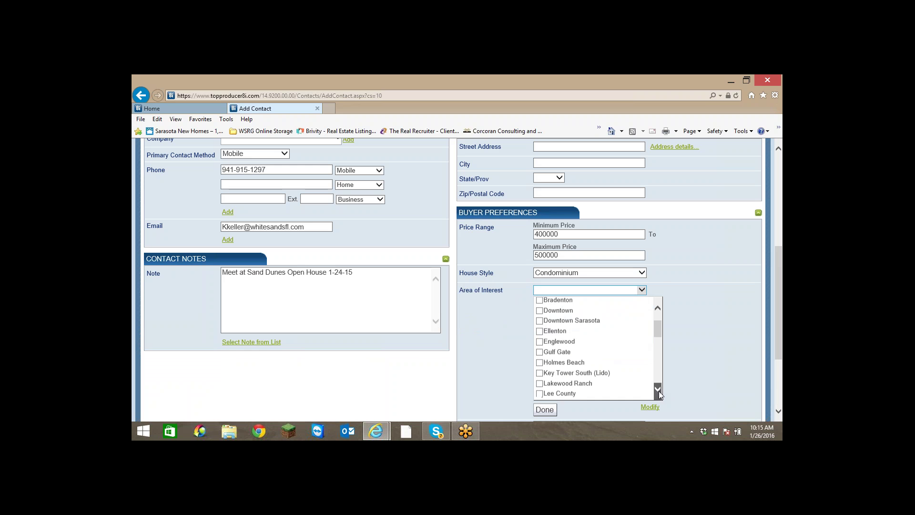
{"action": "left_click", "coordinate": [657, 389]}
{"action": "left_click", "coordinate": [658, 389]}
{"action": "left_click", "coordinate": [657, 389]}
{"action": "left_click", "coordinate": [658, 388]}
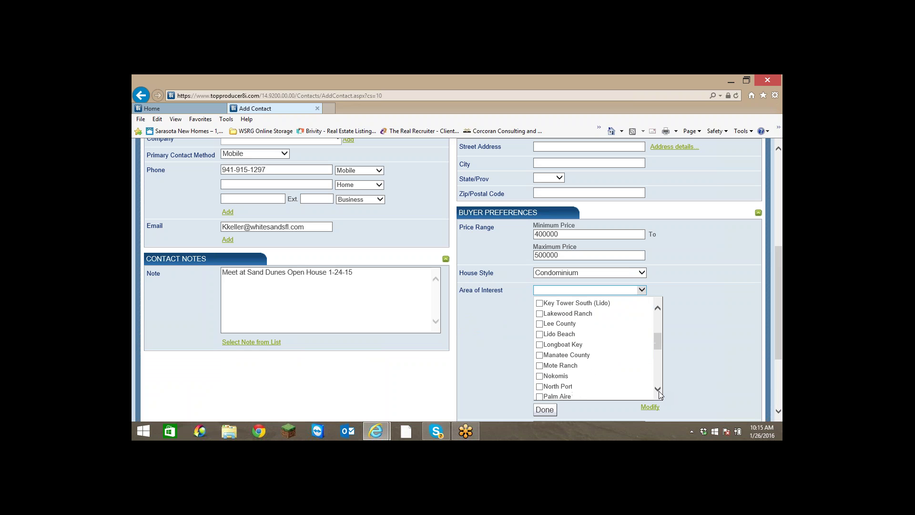
{"action": "left_click", "coordinate": [658, 389]}
{"action": "left_click", "coordinate": [657, 389]}
{"action": "left_click", "coordinate": [657, 389]}
{"action": "left_click", "coordinate": [658, 389]}
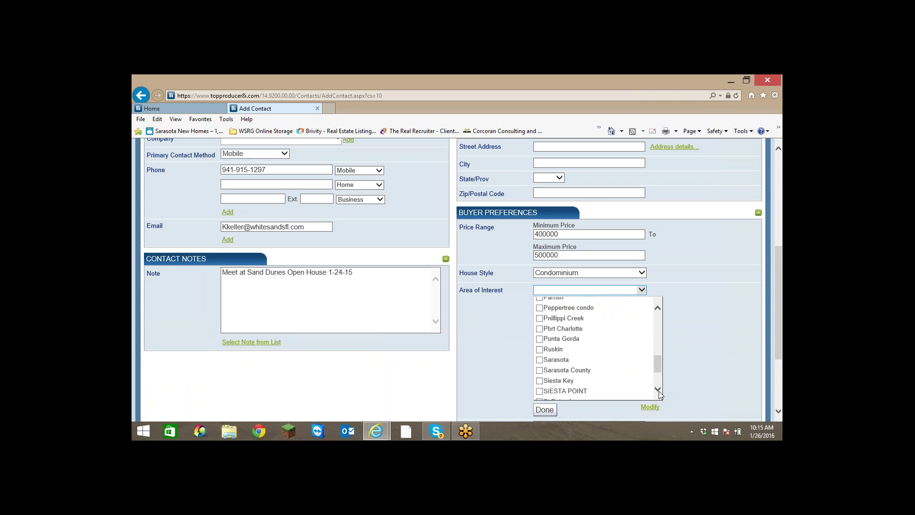
{"action": "left_click", "coordinate": [658, 389]}
{"action": "left_click", "coordinate": [540, 354]}
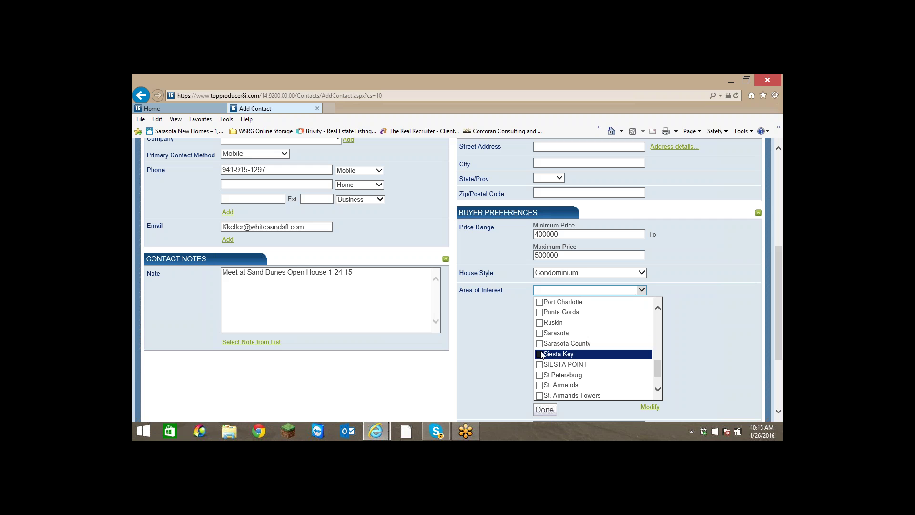
{"action": "left_click", "coordinate": [544, 410]}
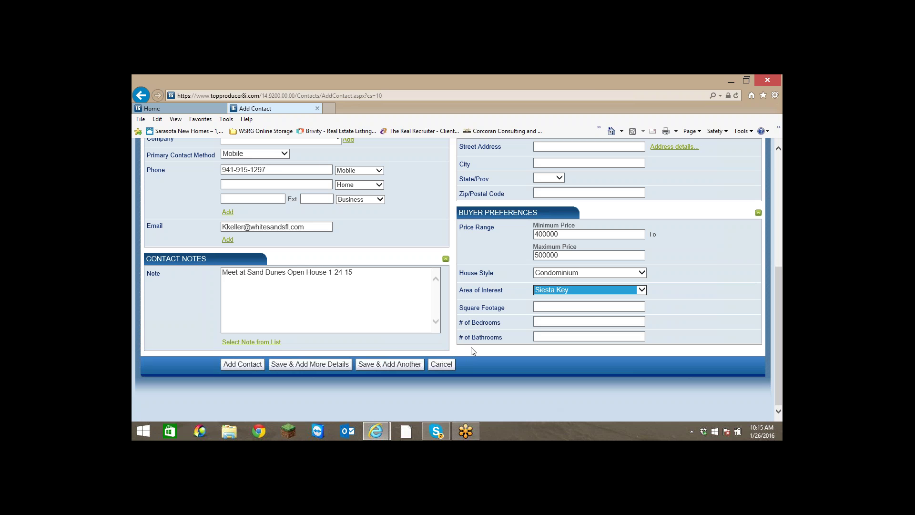
Enter 2 in # of Bedrooms and move to the # of Bathrooms field.
{"action": "left_click", "coordinate": [596, 321]}
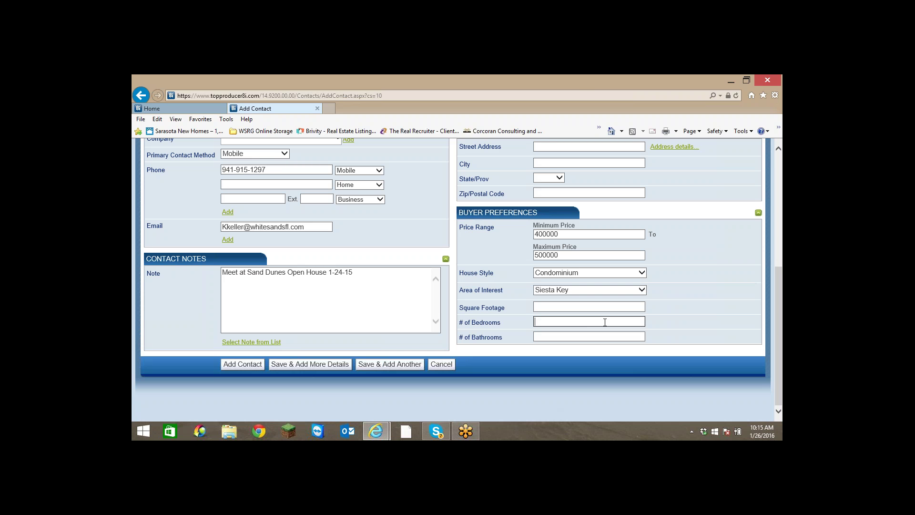
{"action": "type", "text": "2"}
{"action": "left_click", "coordinate": [585, 337]}
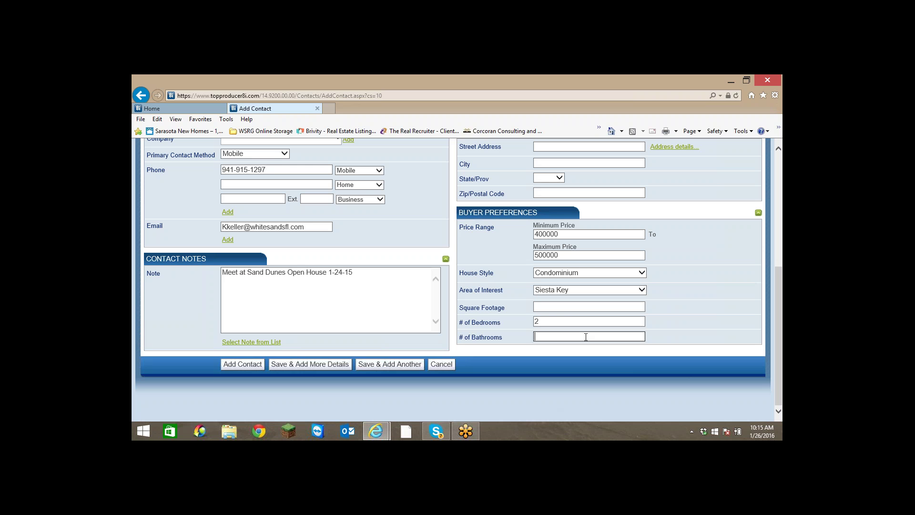
Enter 2 bathrooms, check the form, and save the Keller contact via Save & Add More Details.
{"action": "type", "text": "2"}
{"action": "left_click", "coordinate": [589, 306]}
{"action": "scroll", "coordinate": [677, 287], "scroll_direction": "up", "scroll_amount": 1}
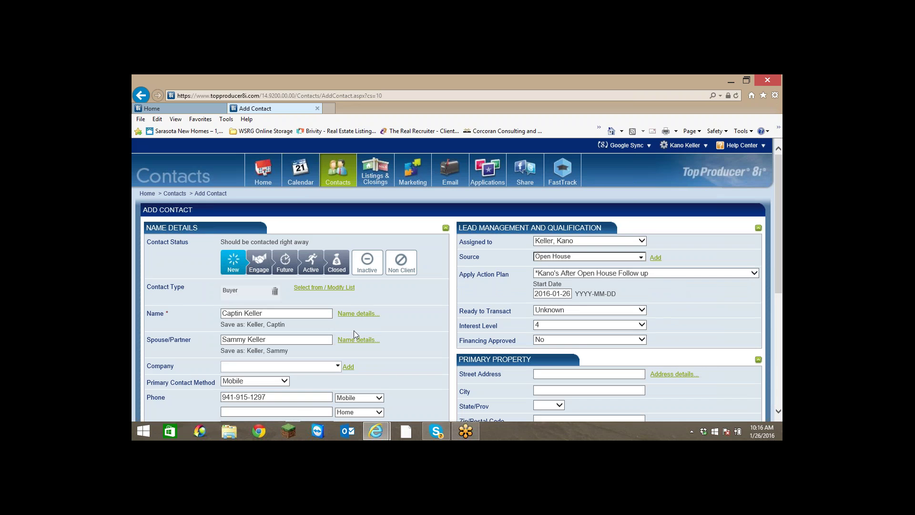
{"action": "scroll", "coordinate": [371, 328], "scroll_direction": "down", "scroll_amount": 5}
{"action": "scroll", "coordinate": [384, 312], "scroll_direction": "up", "scroll_amount": 4}
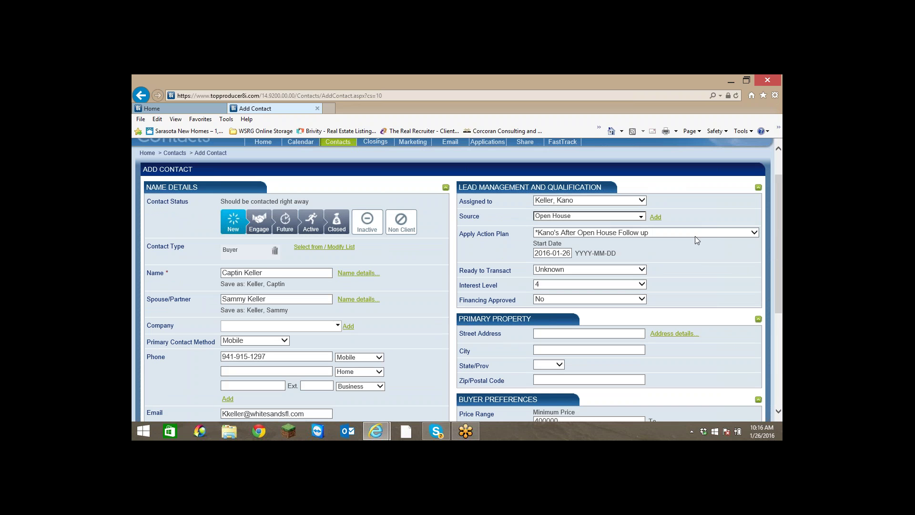
{"action": "scroll", "coordinate": [303, 305], "scroll_direction": "down", "scroll_amount": 5}
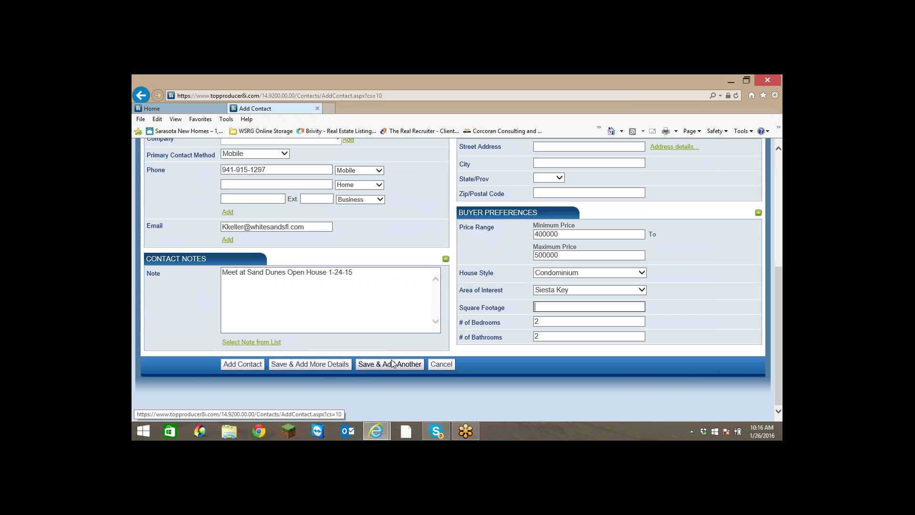
{"action": "left_click", "coordinate": [320, 367]}
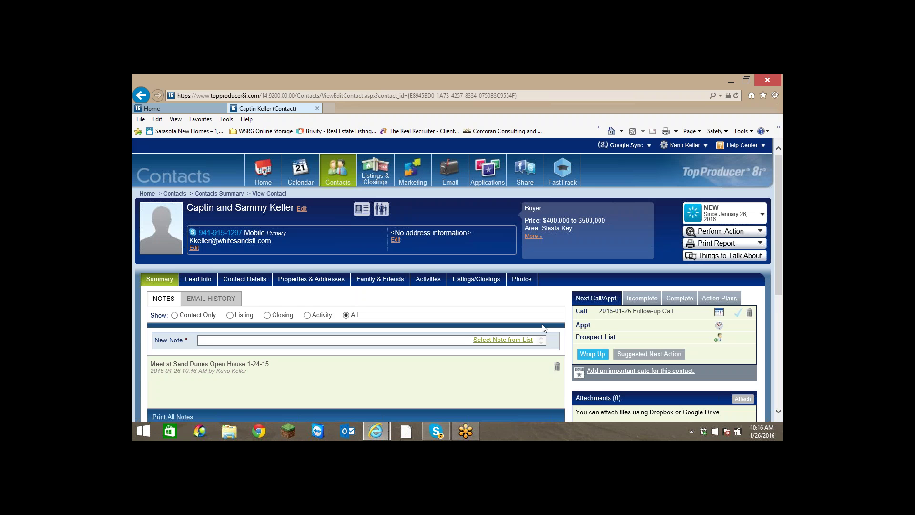
Switch the saved Keller contact record to its Lead Info tab.
{"action": "mouse_move", "coordinate": [472, 435]}
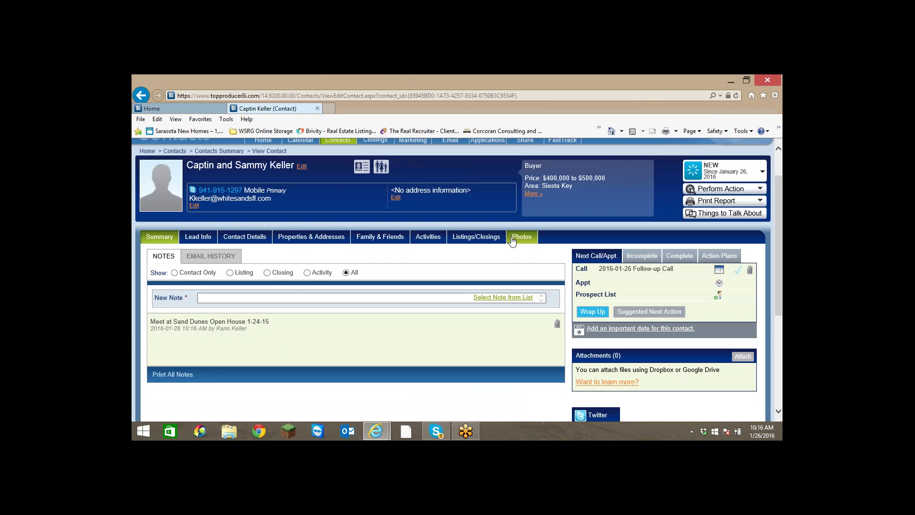
{"action": "left_click", "coordinate": [208, 240]}
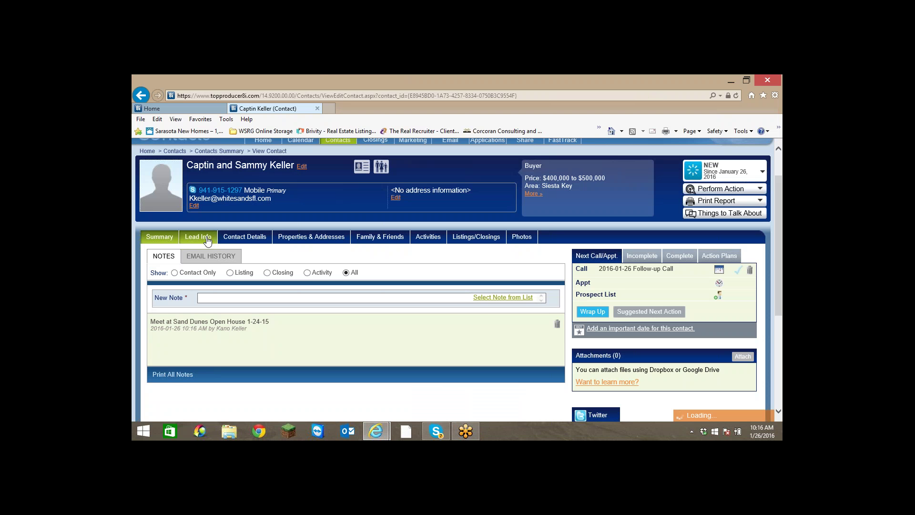
Review Lead Info, Contact Details, Properties & Addresses and Family & Friends, ending on Activities.
{"action": "scroll", "coordinate": [299, 279], "scroll_direction": "down", "scroll_amount": 2}
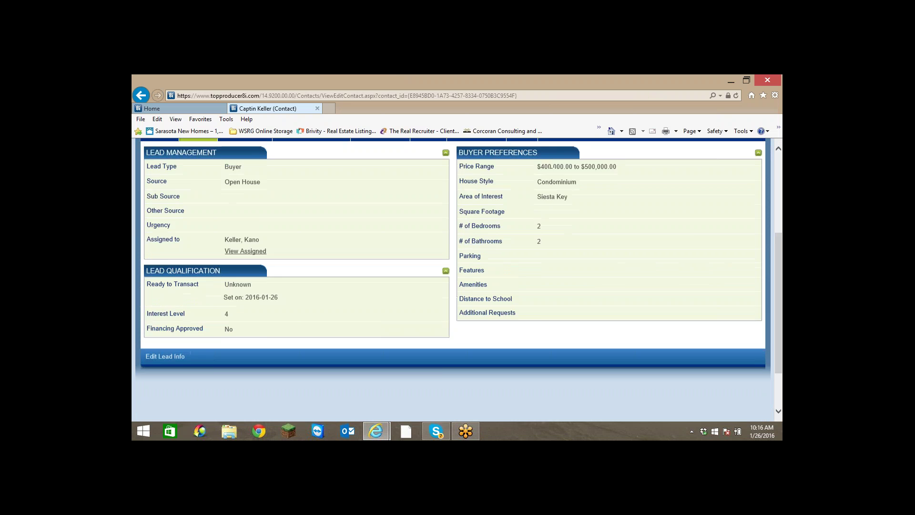
{"action": "scroll", "coordinate": [299, 280], "scroll_direction": "up", "scroll_amount": 3}
{"action": "left_click", "coordinate": [235, 242]}
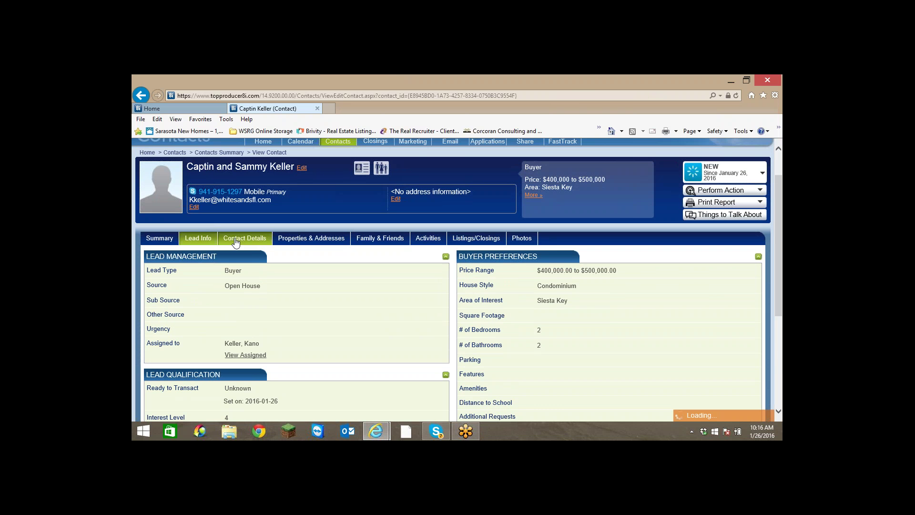
{"action": "scroll", "coordinate": [328, 288], "scroll_direction": "down", "scroll_amount": 2}
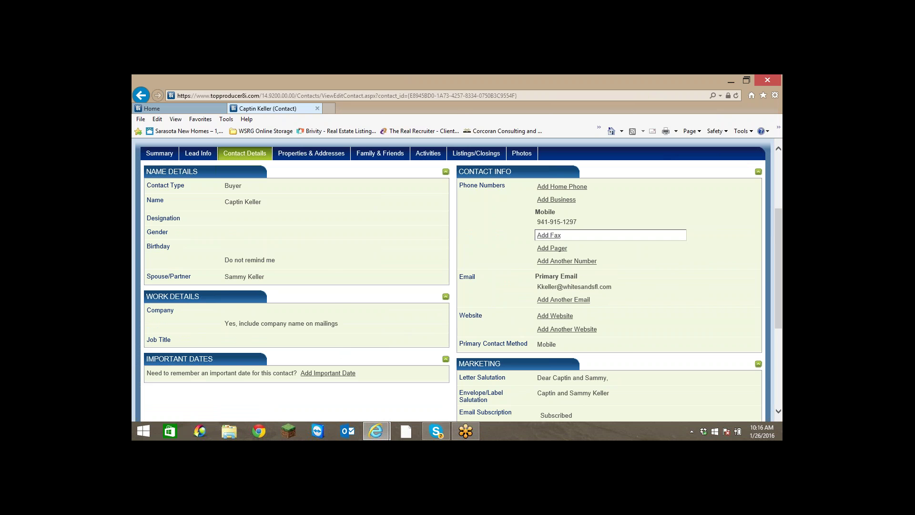
{"action": "scroll", "coordinate": [624, 354], "scroll_direction": "down", "scroll_amount": 2}
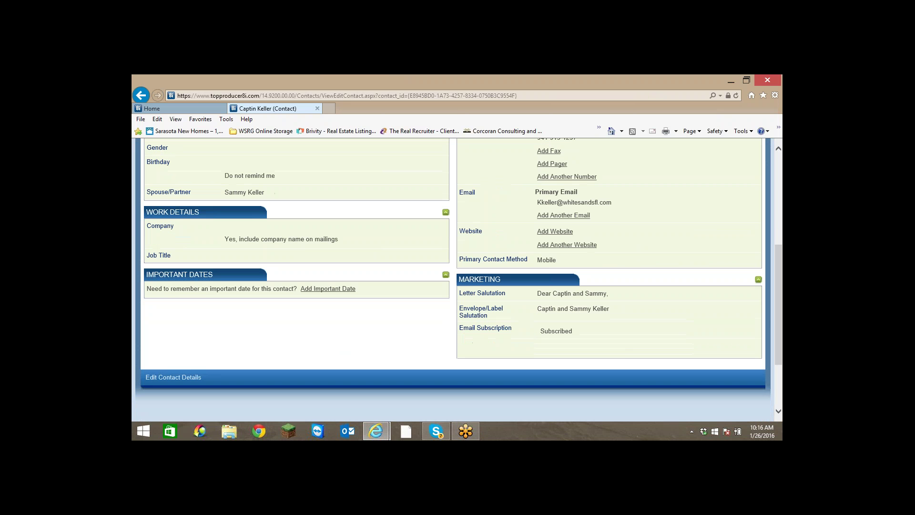
{"action": "scroll", "coordinate": [295, 255], "scroll_direction": "up", "scroll_amount": 1}
{"action": "scroll", "coordinate": [365, 252], "scroll_direction": "up", "scroll_amount": 4}
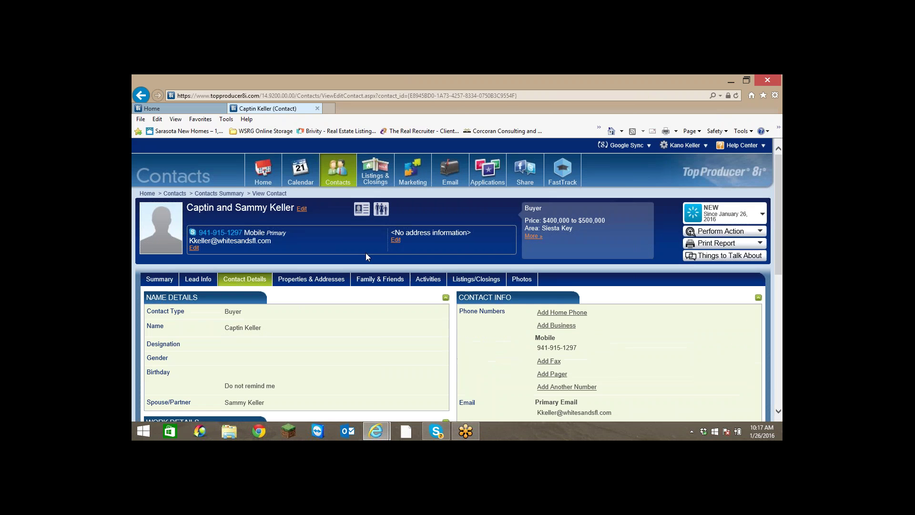
{"action": "left_click", "coordinate": [322, 282]}
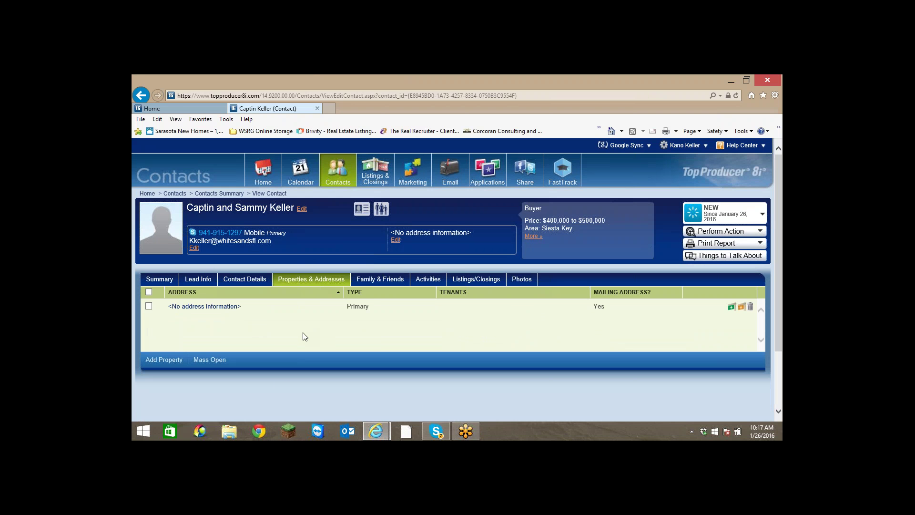
{"action": "left_click", "coordinate": [384, 281]}
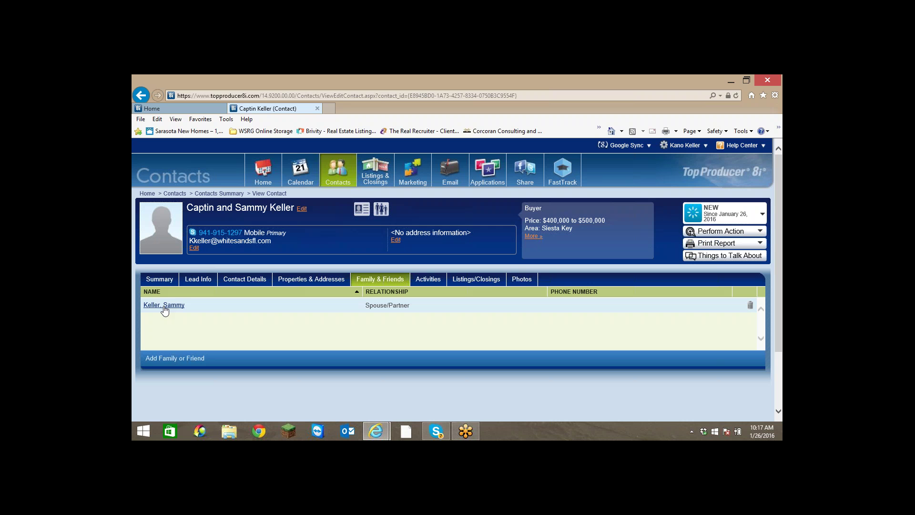
{"action": "left_click", "coordinate": [427, 283]}
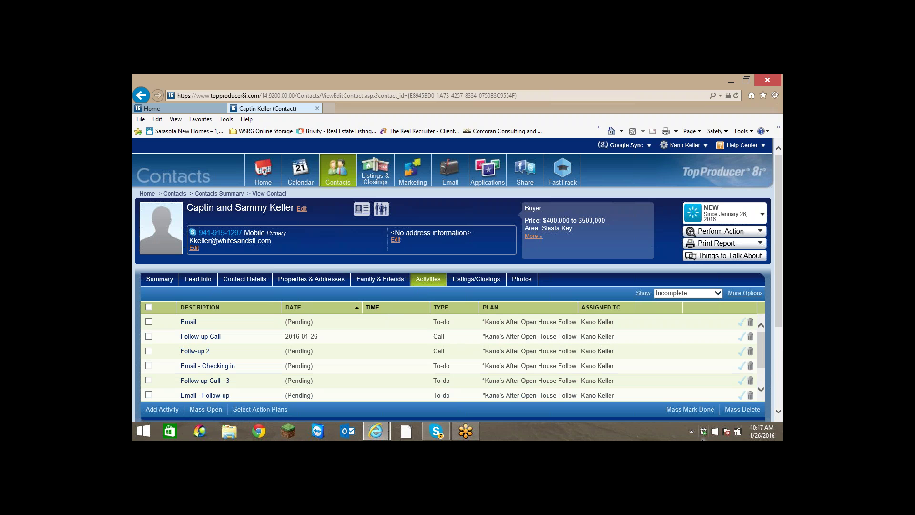
{"action": "left_click", "coordinate": [761, 389]}
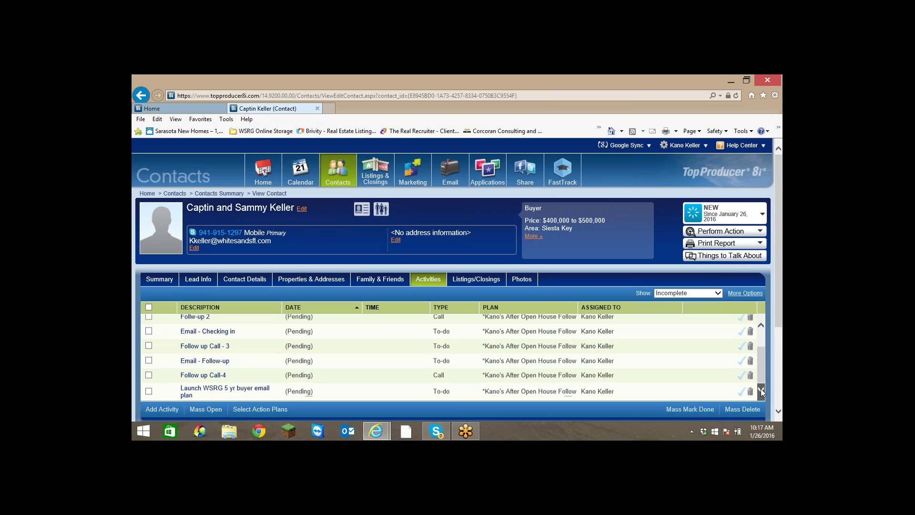
{"action": "left_click", "coordinate": [761, 325]}
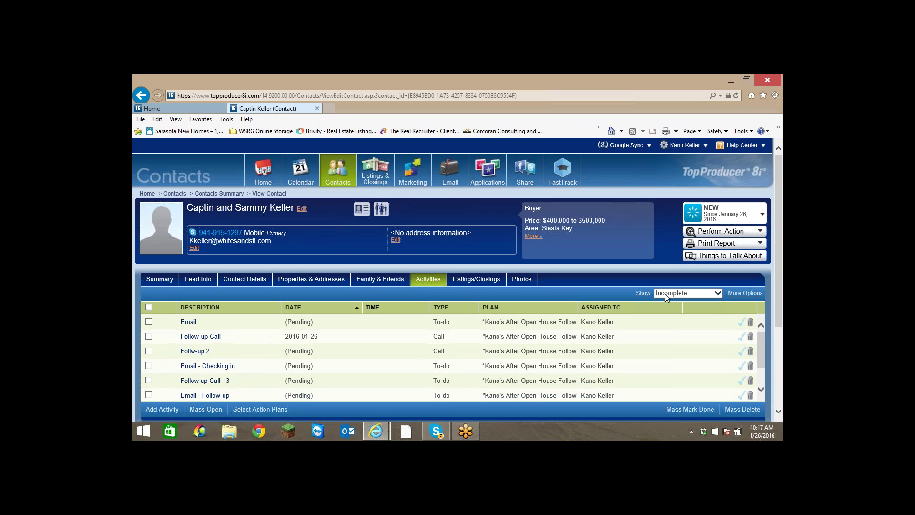
{"action": "left_click", "coordinate": [717, 294]}
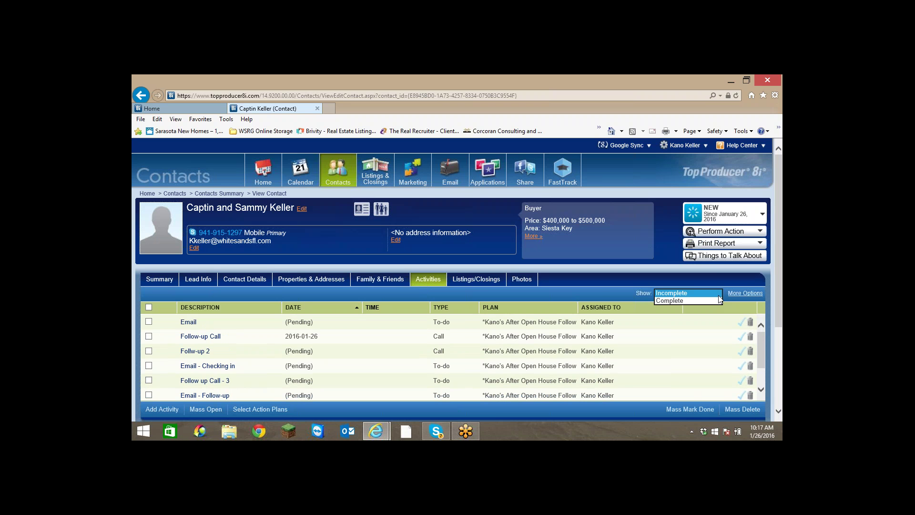
{"action": "left_click", "coordinate": [601, 291]}
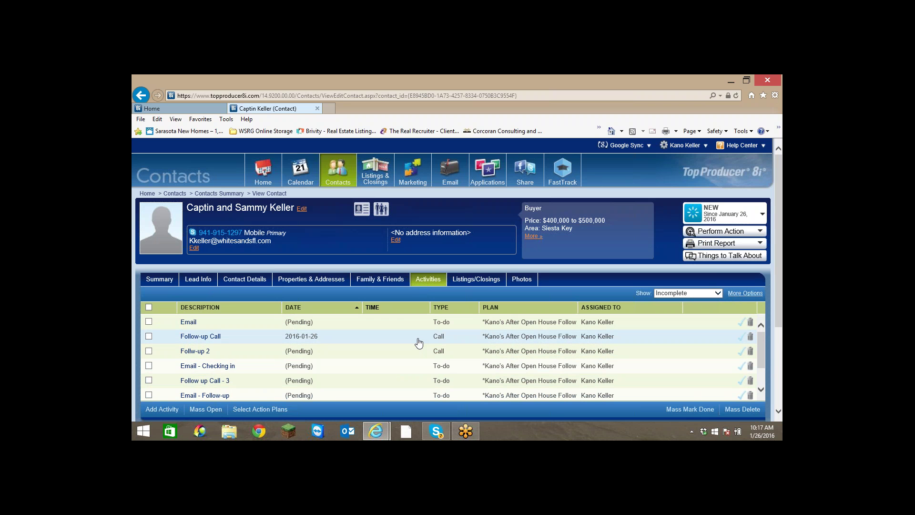
{"action": "scroll", "coordinate": [418, 343], "scroll_direction": "down", "scroll_amount": 2}
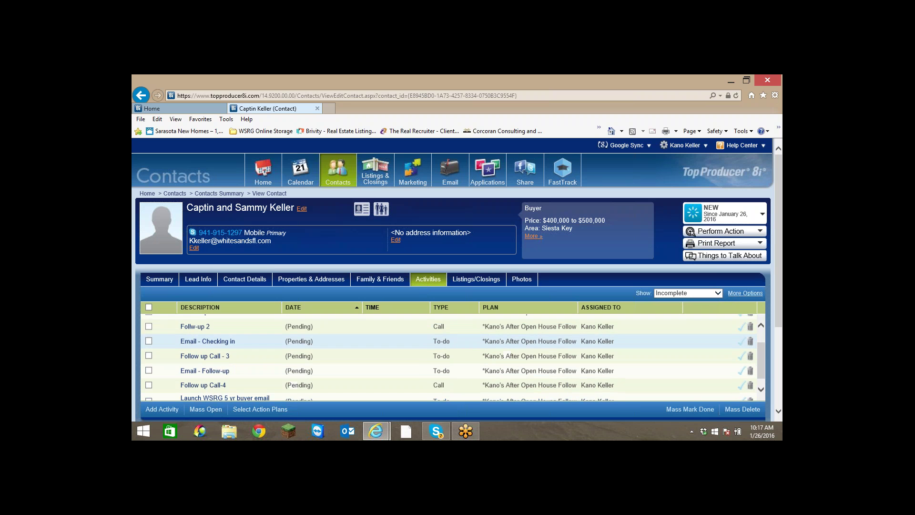
{"action": "scroll", "coordinate": [465, 398], "scroll_direction": "up", "scroll_amount": 2}
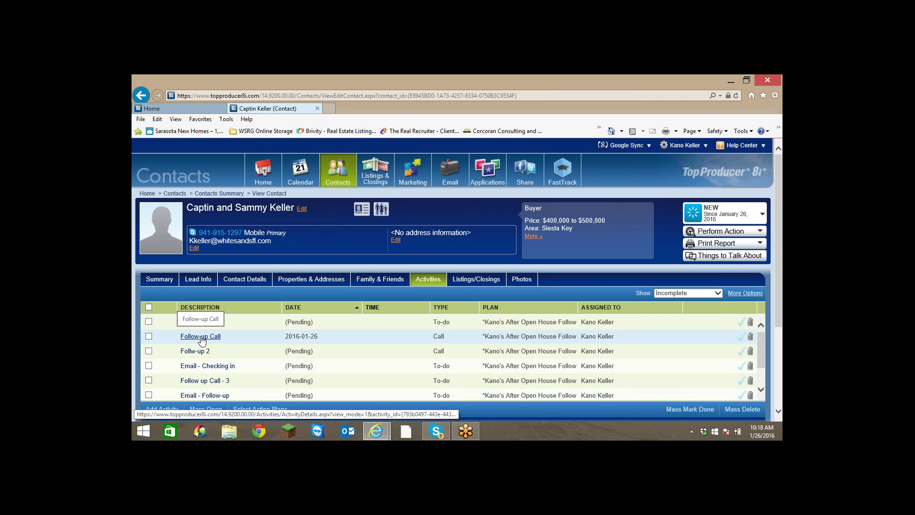
Give the Follow-up Call a note about e-mailing them a list of condos weekly, and save it.
{"action": "left_click", "coordinate": [201, 337]}
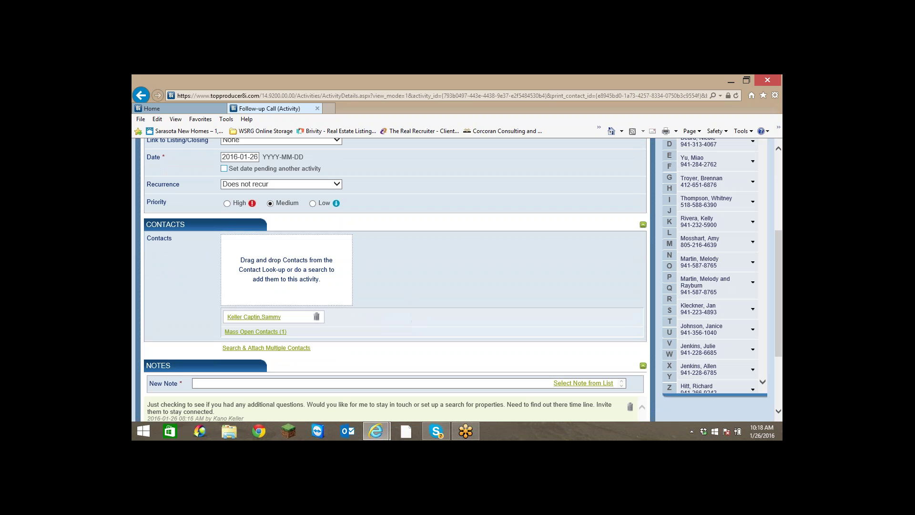
{"action": "scroll", "coordinate": [257, 355], "scroll_direction": "down", "scroll_amount": 1}
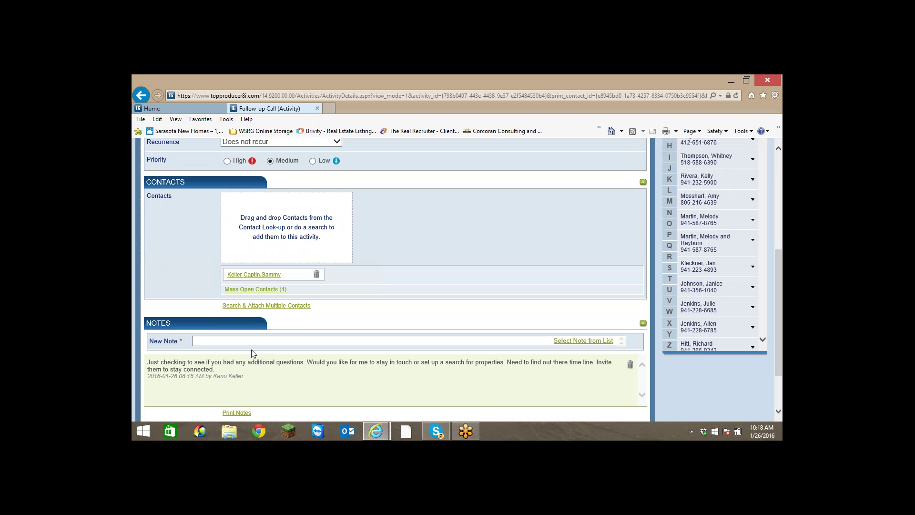
{"action": "left_click", "coordinate": [252, 341]}
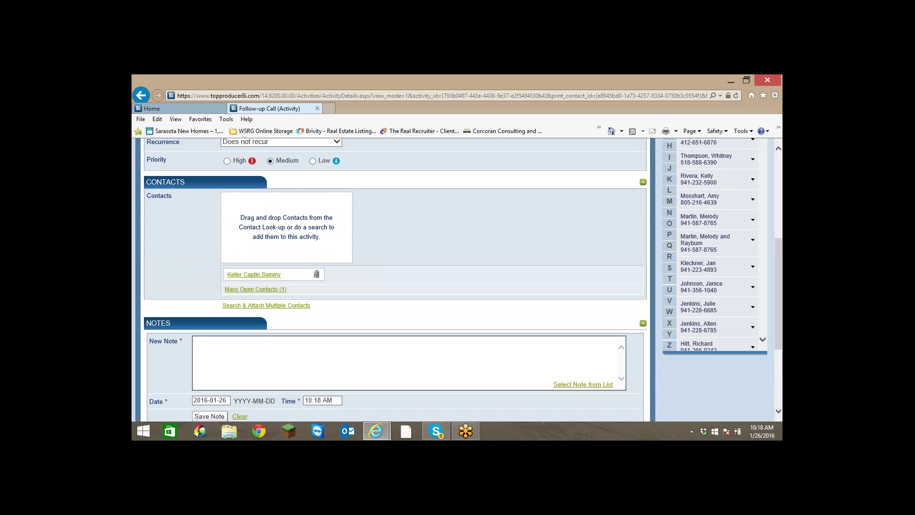
{"action": "scroll", "coordinate": [394, 279], "scroll_direction": "down", "scroll_amount": 2}
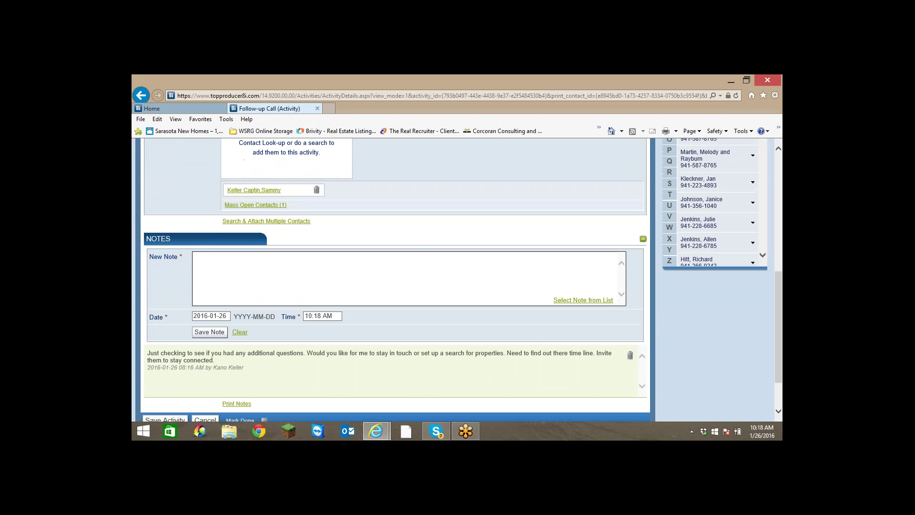
{"action": "type", "text": "Spoke with them and would a list of condos email"}
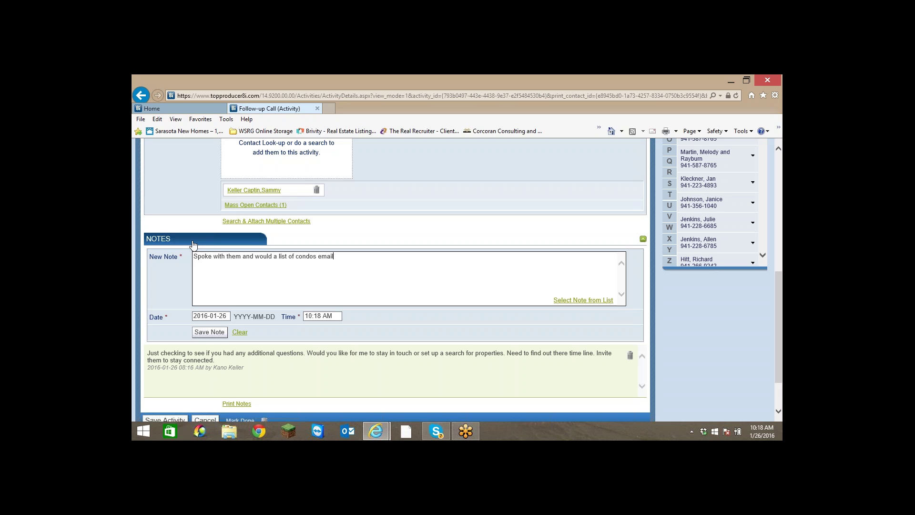
{"action": "type", "text": " to them"}
{"action": "type", "text": " on "}
{"action": "type", "text": "Weeknd"}
{"action": "key", "text": "BackSpace"}
{"action": "key", "text": "BackSpace"}
{"action": "key", "text": "BackSpace"}
{"action": "type", "text": "k Ba"}
{"action": "key", "text": "BackSpace"}
{"action": "key", "text": "BackSpace"}
{"action": "key", "text": "BackSpace"}
{"action": "type", "text": "es."}
{"action": "scroll", "coordinate": [473, 289], "scroll_direction": "down", "scroll_amount": 2}
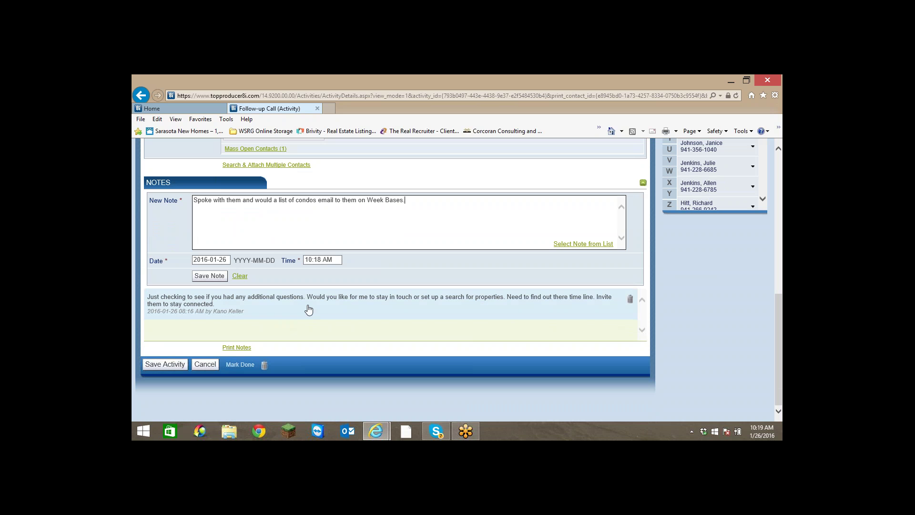
{"action": "left_click", "coordinate": [155, 365]}
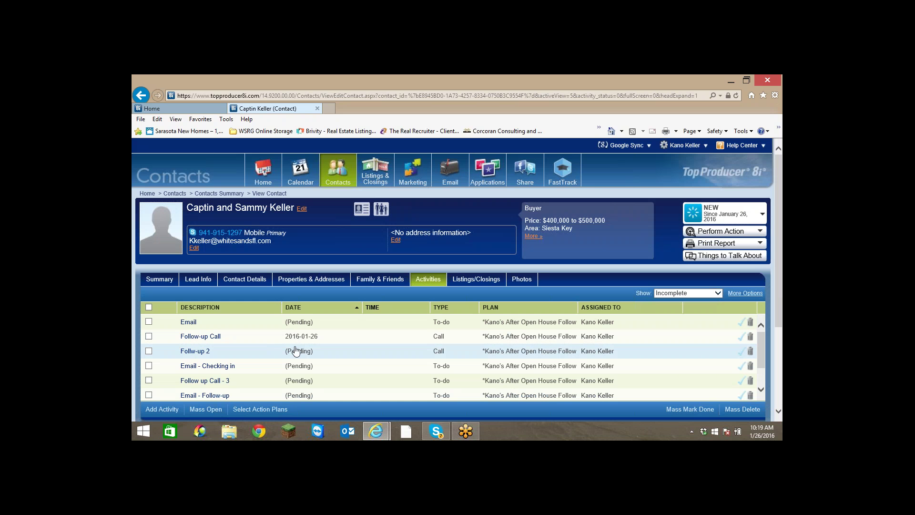
Mark the Follow-up Call done, keeping the pre-filled completion date.
{"action": "left_click", "coordinate": [740, 338]}
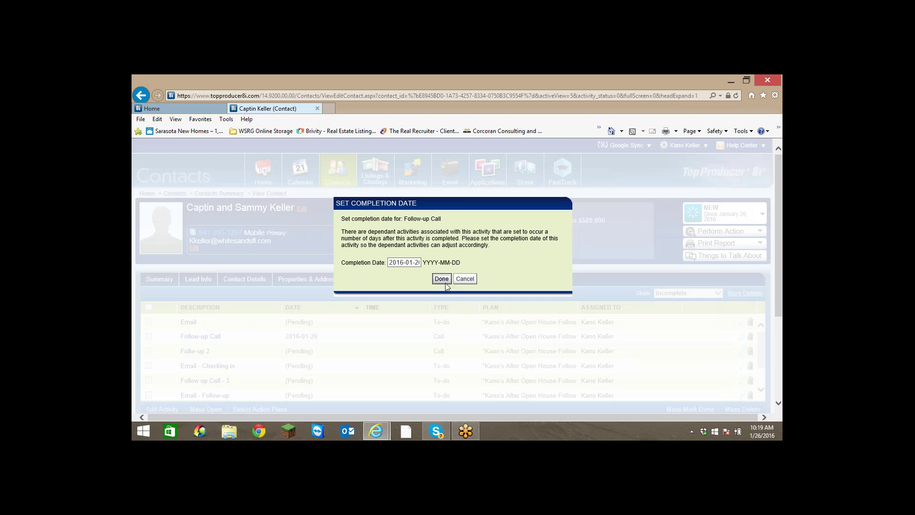
{"action": "left_click", "coordinate": [441, 278]}
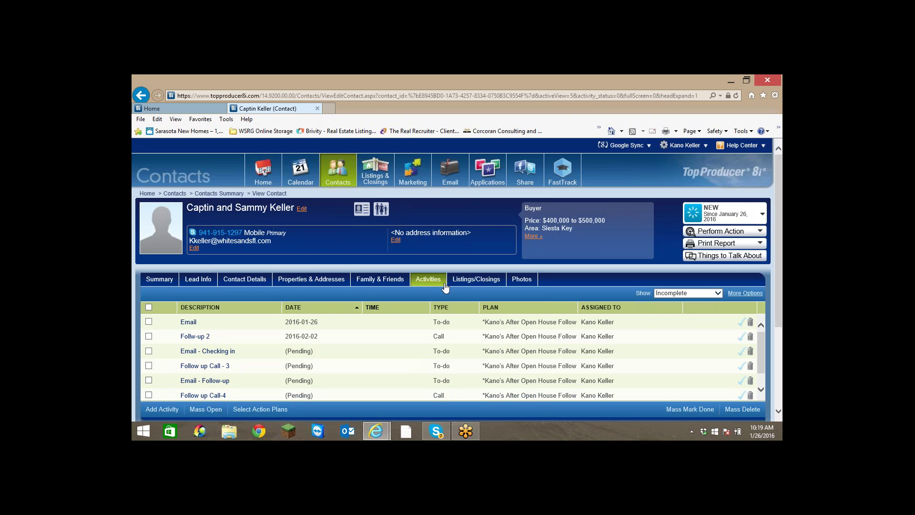
{"action": "left_click", "coordinate": [155, 280]}
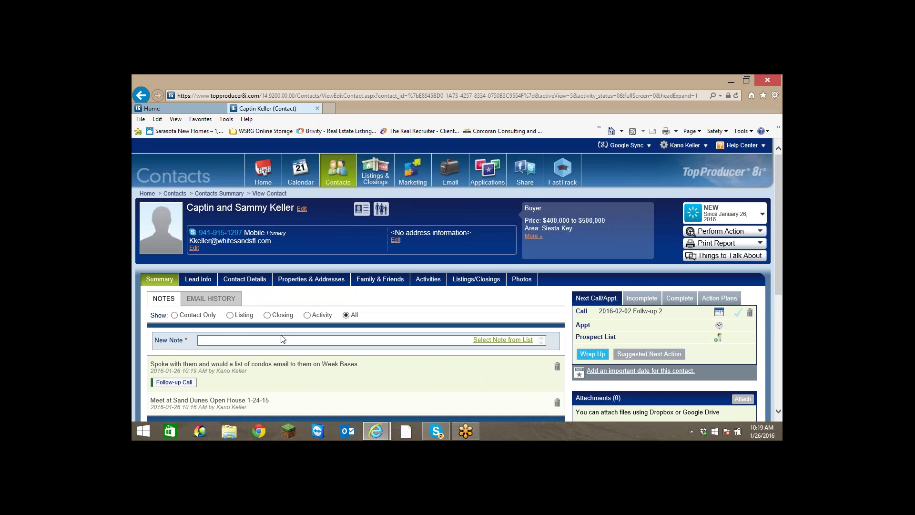
{"action": "scroll", "coordinate": [282, 338], "scroll_direction": "down", "scroll_amount": 3}
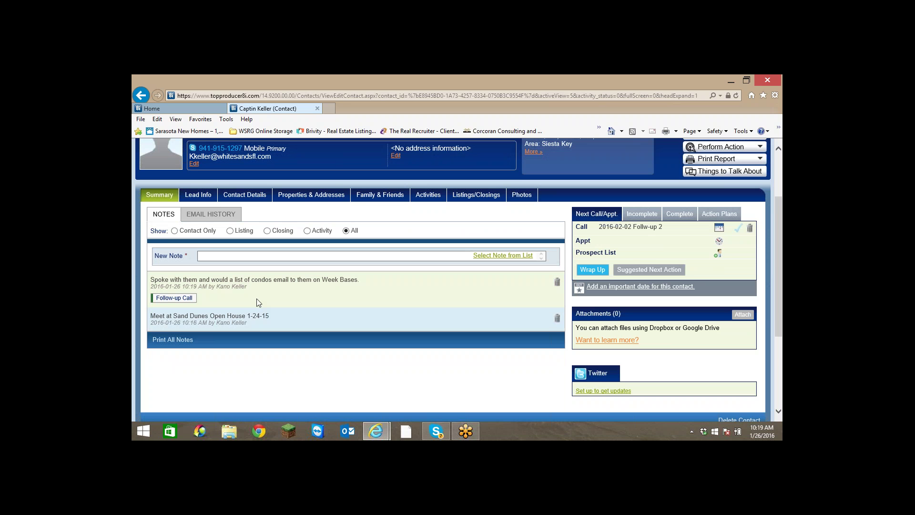
{"action": "scroll", "coordinate": [264, 330], "scroll_direction": "up", "scroll_amount": 3}
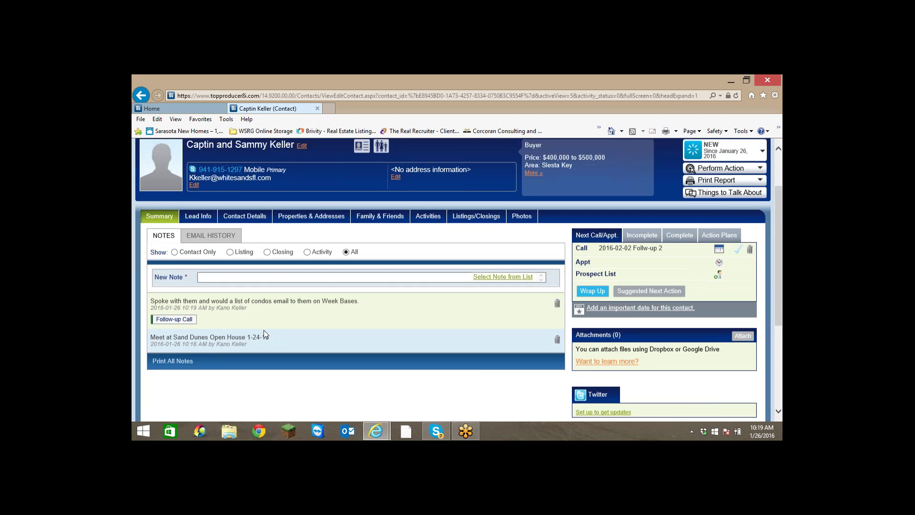
{"action": "scroll", "coordinate": [264, 330], "scroll_direction": "down", "scroll_amount": 3}
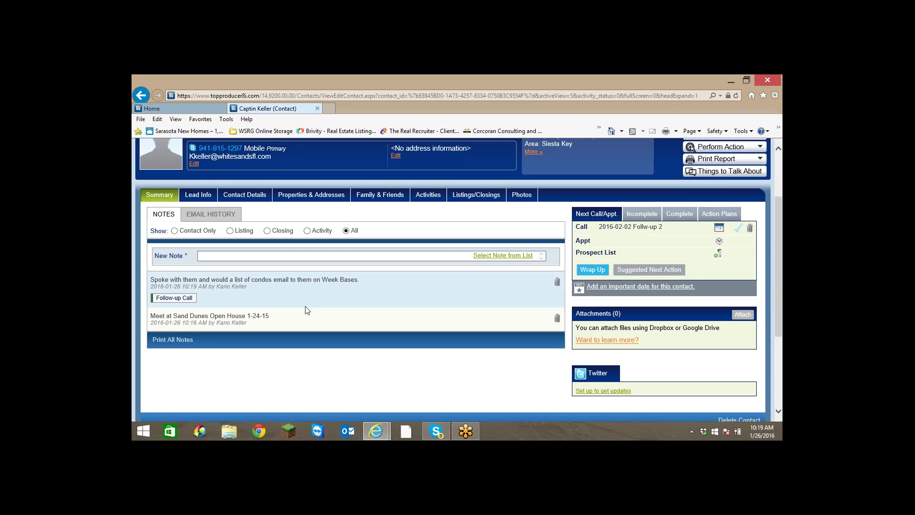
{"action": "scroll", "coordinate": [305, 309], "scroll_direction": "up", "scroll_amount": 3}
{"action": "scroll", "coordinate": [303, 309], "scroll_direction": "down", "scroll_amount": 2}
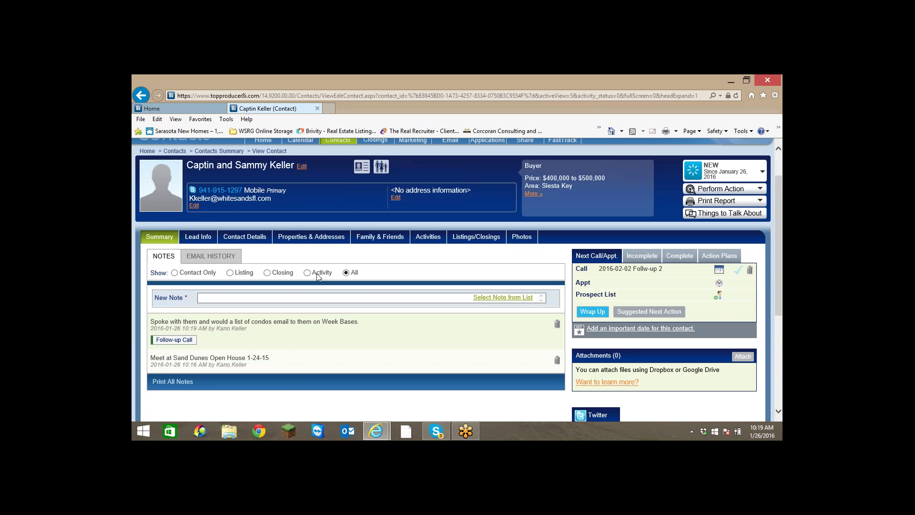
{"action": "left_click", "coordinate": [428, 238]}
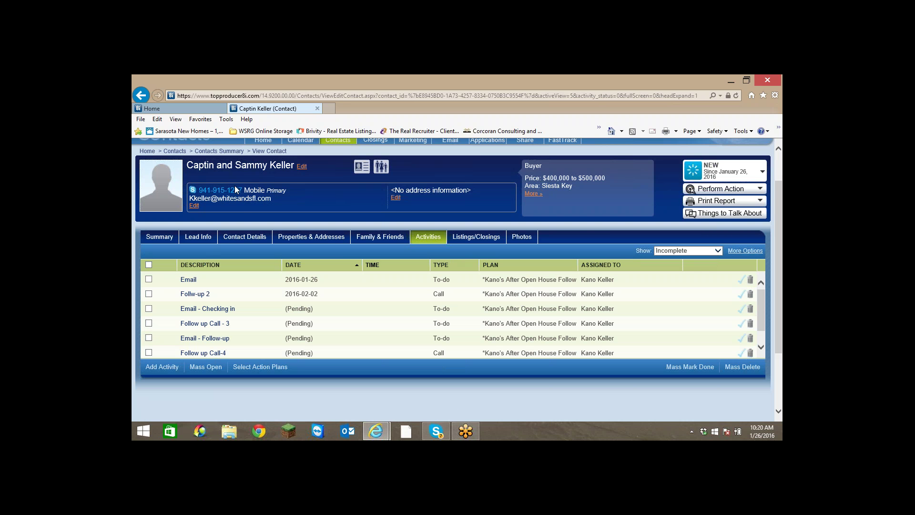
Start an Outlook e-mail to the contact with subject 'Follow Up' and greeting 'HI Captin,'.
{"action": "left_click", "coordinate": [239, 201]}
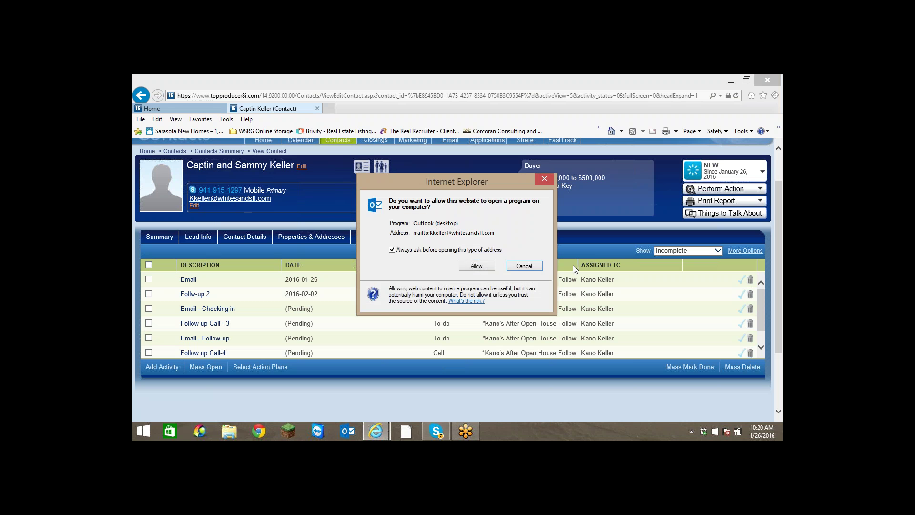
{"action": "left_click", "coordinate": [487, 266]}
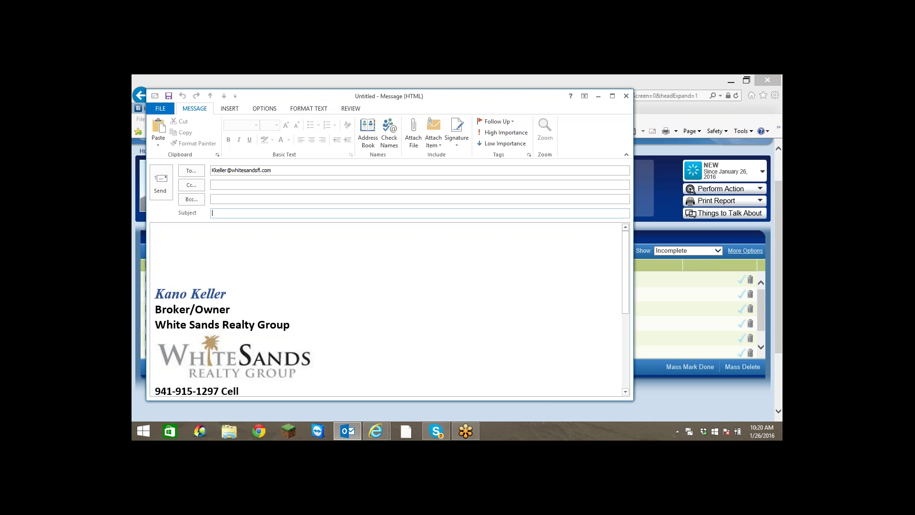
{"action": "type", "text": "Follow Up"}
{"action": "key", "text": "Tab"}
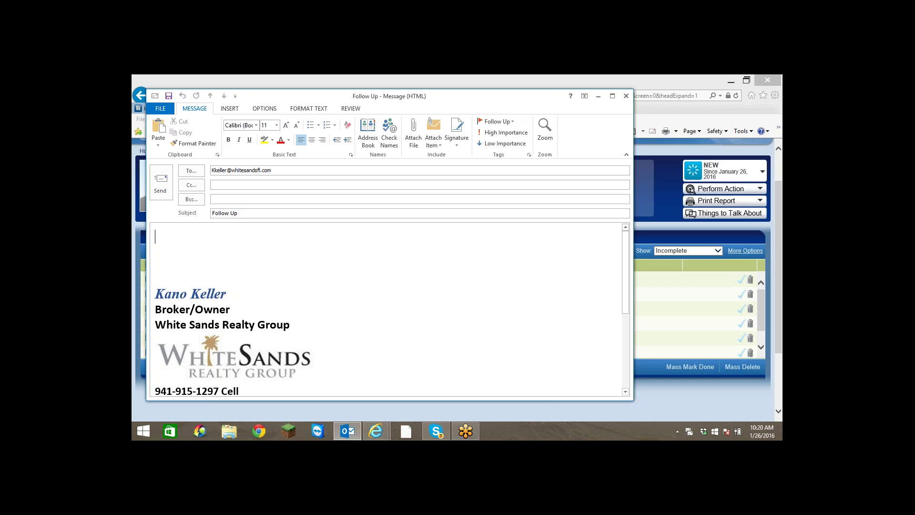
{"action": "type", "text": "HI Captin,"}
{"action": "key", "text": "Return"}
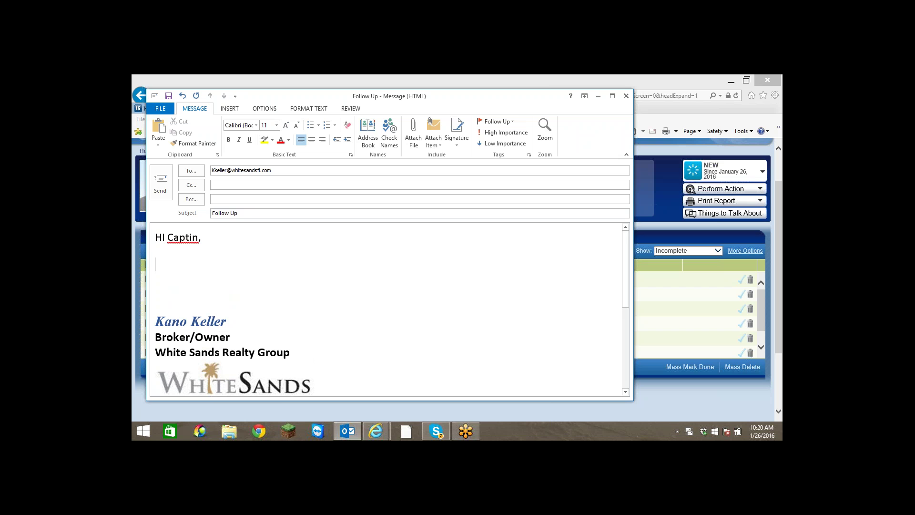
Write 'It was nice meeting you this pass weekend.', dismissing the reminders and server alerts.
{"action": "type", "text": "iw"}
{"action": "key", "text": "BackSpace"}
{"action": "key", "text": "BackSpace"}
{"action": "type", "text": "It"}
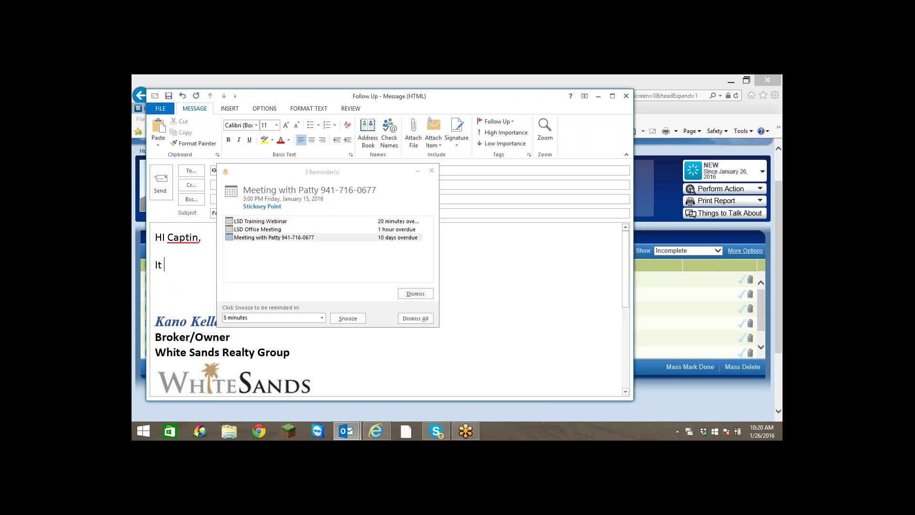
{"action": "left_click", "coordinate": [421, 170]}
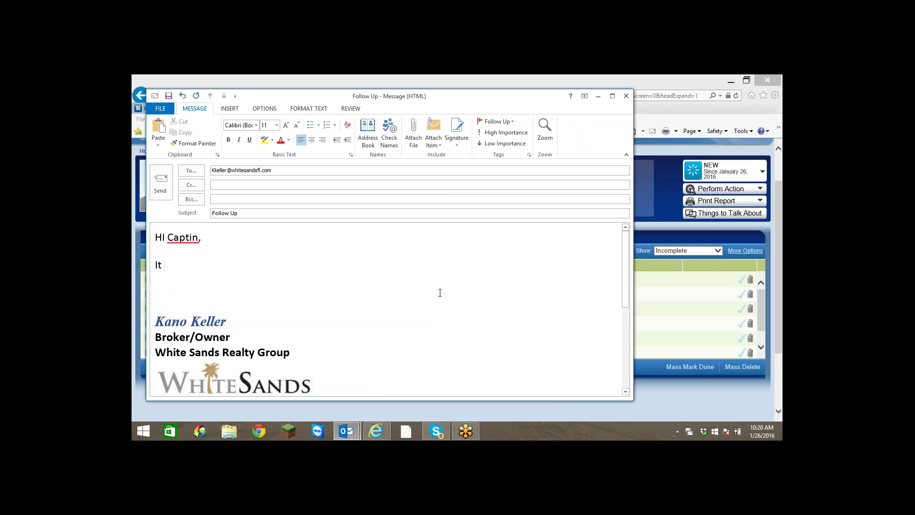
{"action": "type", "text": "was nice meeting you th"}
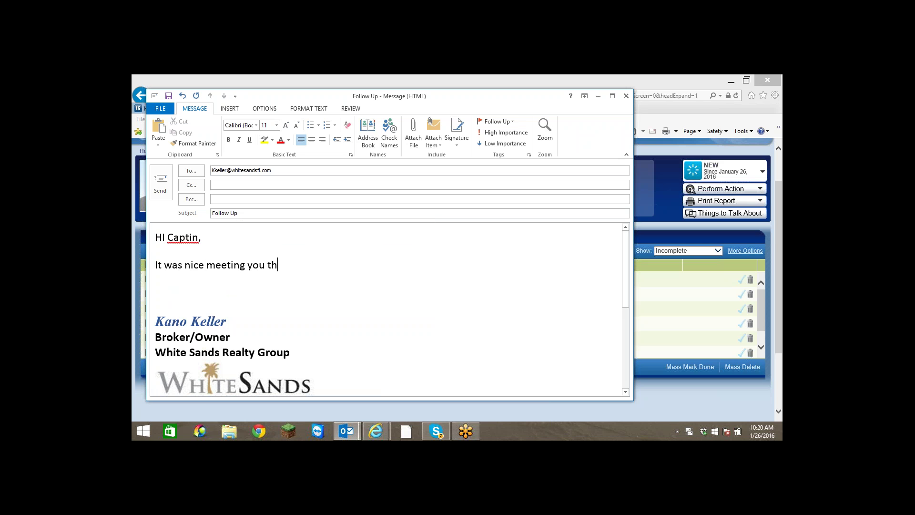
{"action": "type", "text": "is pass weeking."}
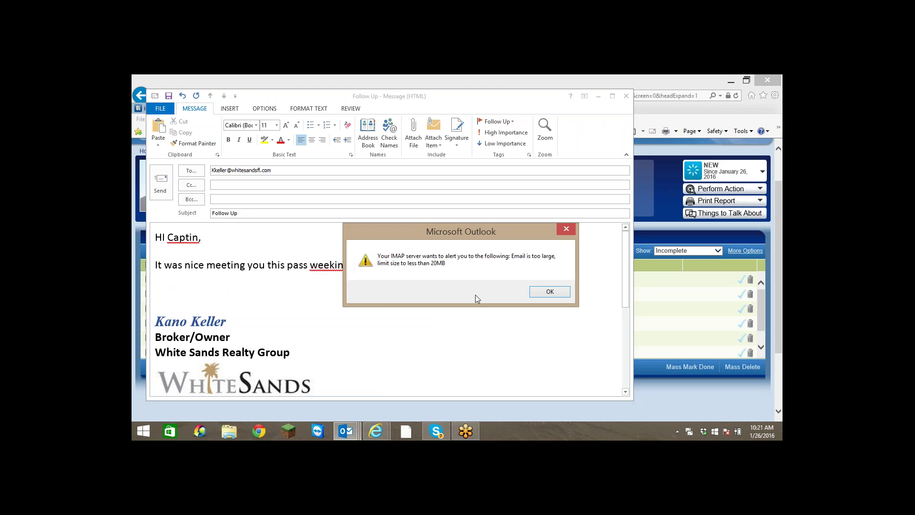
{"action": "left_click", "coordinate": [567, 230]}
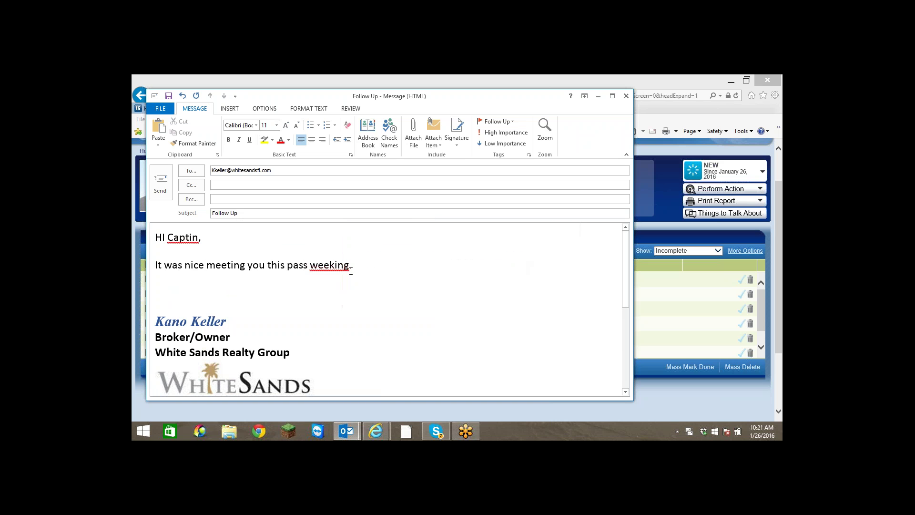
{"action": "key", "text": "BackSpace"}
{"action": "key", "text": "BackSpace"}
{"action": "key", "text": "BackSpace"}
{"action": "type", "text": "end"}
Correct 'pass' to 'past' and remove the extra space before the period.
{"action": "right_click", "coordinate": [303, 265]}
{"action": "left_click", "coordinate": [334, 276]}
{"action": "left_click", "coordinate": [355, 264]}
{"action": "key", "text": "BackSpace"}
{"action": "key", "text": "BackSpace"}
Add paragraphs 'I will be sending you out that list of condos here shortly.' and 'Have a great day.'.
{"action": "left_click", "coordinate": [375, 268]}
{"action": "key", "text": "Return"}
{"action": "key", "text": "Return"}
{"action": "type", "text": "I "}
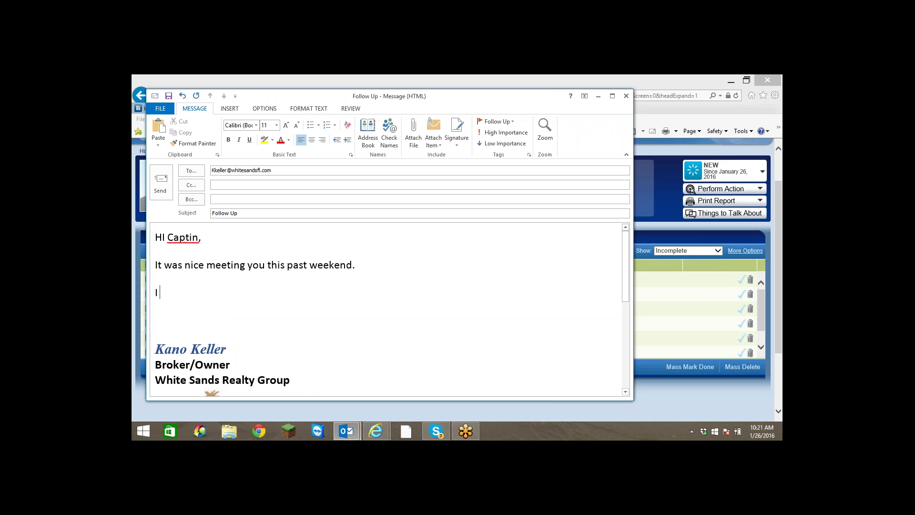
{"action": "type", "text": "will be sending you out that"}
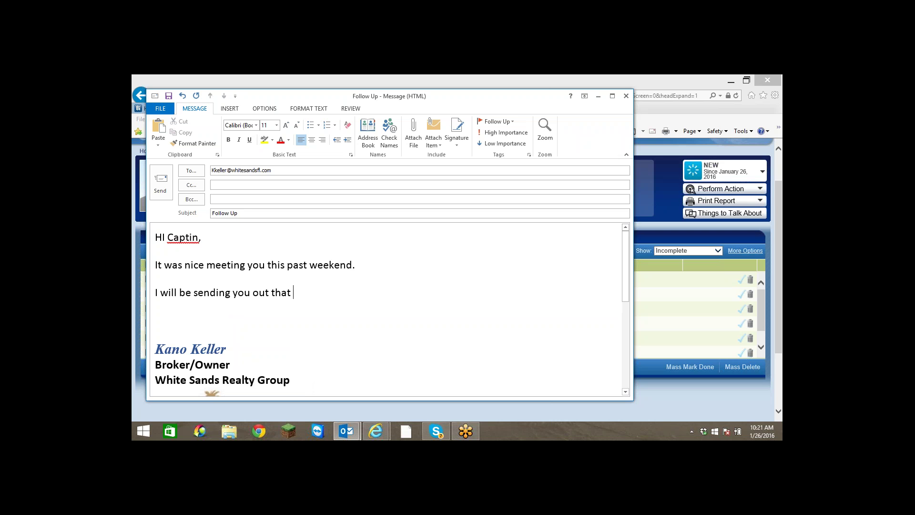
{"action": "type", "text": " list of condos here short"}
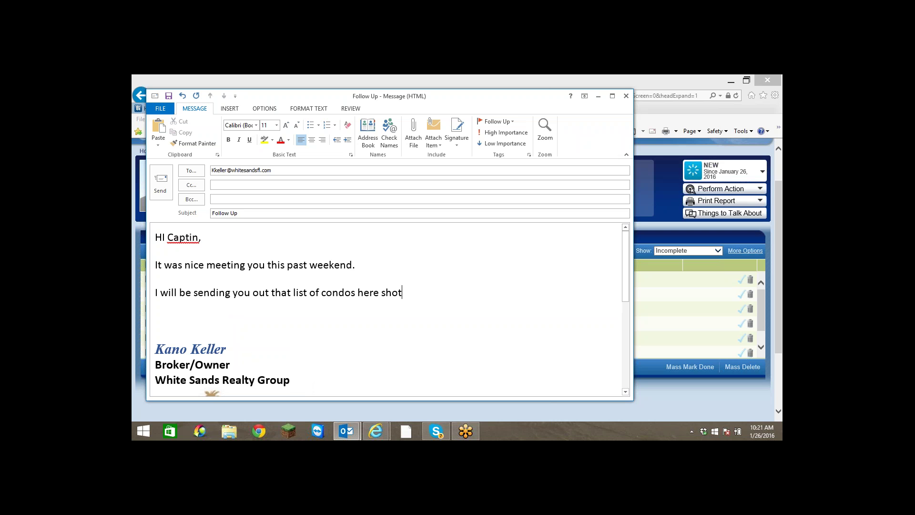
{"action": "key", "text": "BackSpace"}
{"action": "type", "text": "rtly."}
{"action": "key", "text": "Return"}
{"action": "key", "text": "Return"}
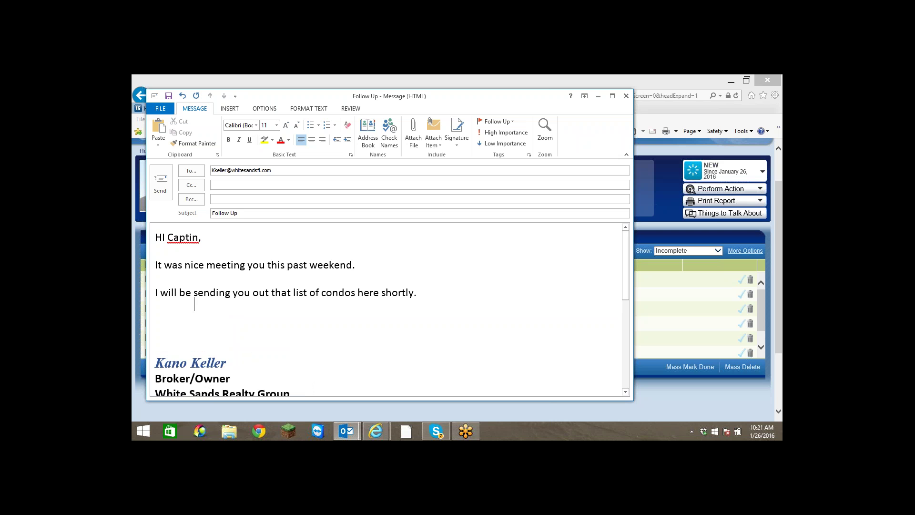
{"action": "type", "text": "Have a g"}
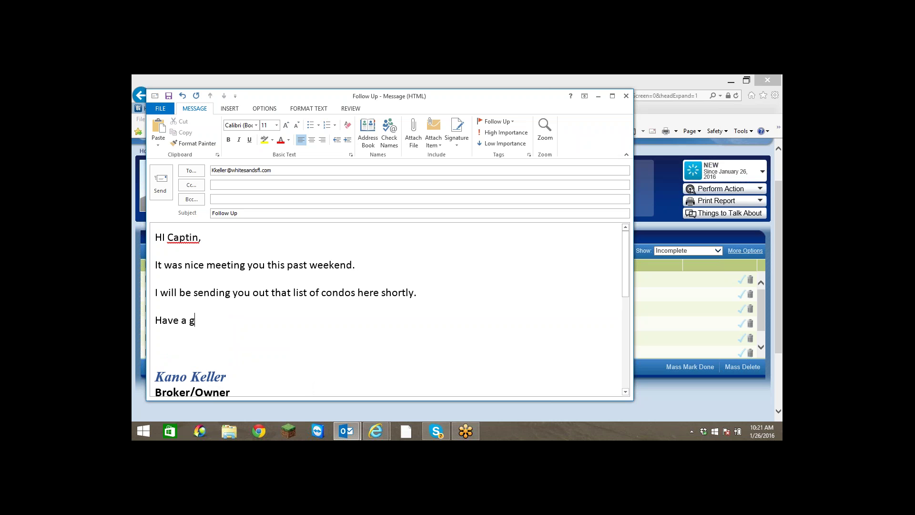
{"action": "type", "text": "reat day."}
Sign off with 'Take care,' and send the Follow Up e-mail.
{"action": "key", "text": "Return"}
{"action": "key", "text": "Return"}
{"action": "type", "text": "Take"}
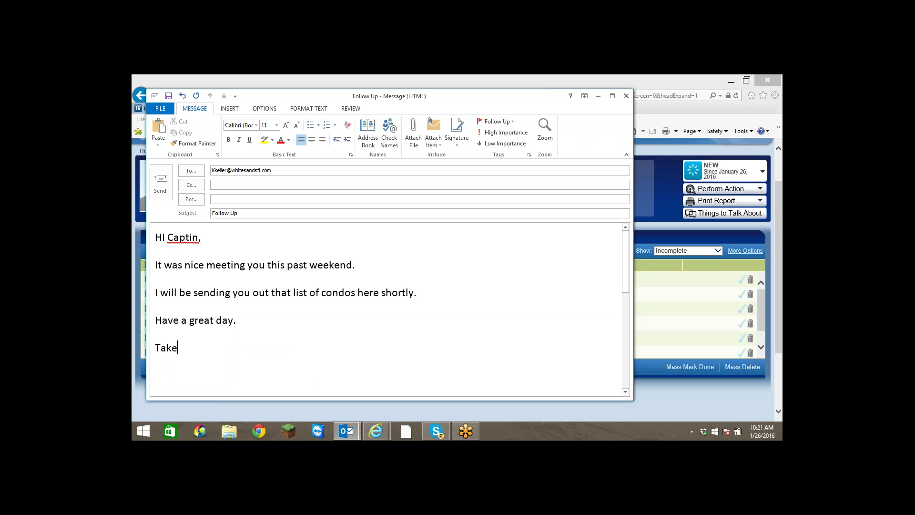
{"action": "type", "text": " care,"}
{"action": "left_click", "coordinate": [160, 187]}
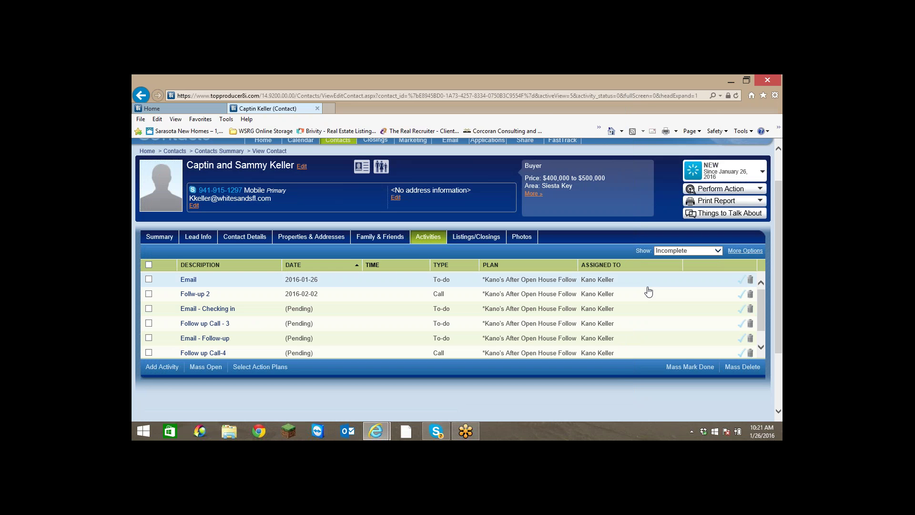
Mark the Kellers' Email activity as done.
{"action": "left_click", "coordinate": [742, 282]}
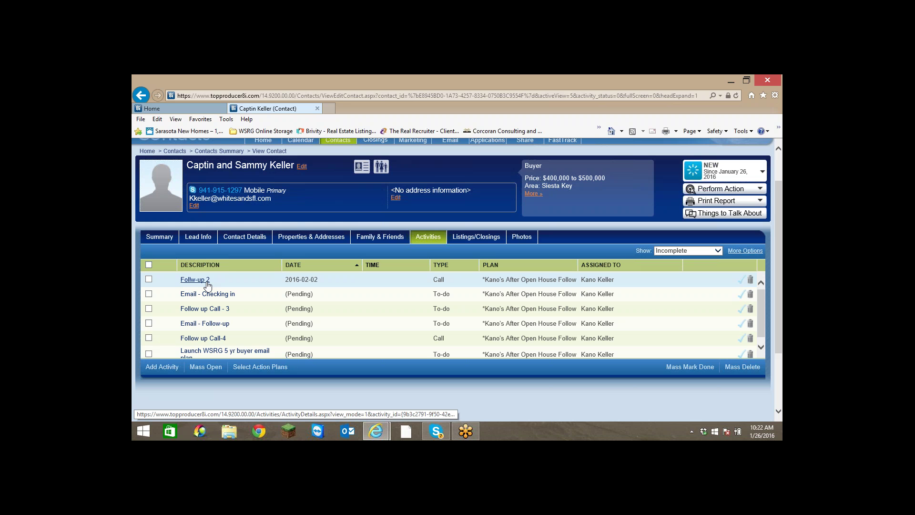
{"action": "scroll", "coordinate": [224, 295], "scroll_direction": "up", "scroll_amount": 1}
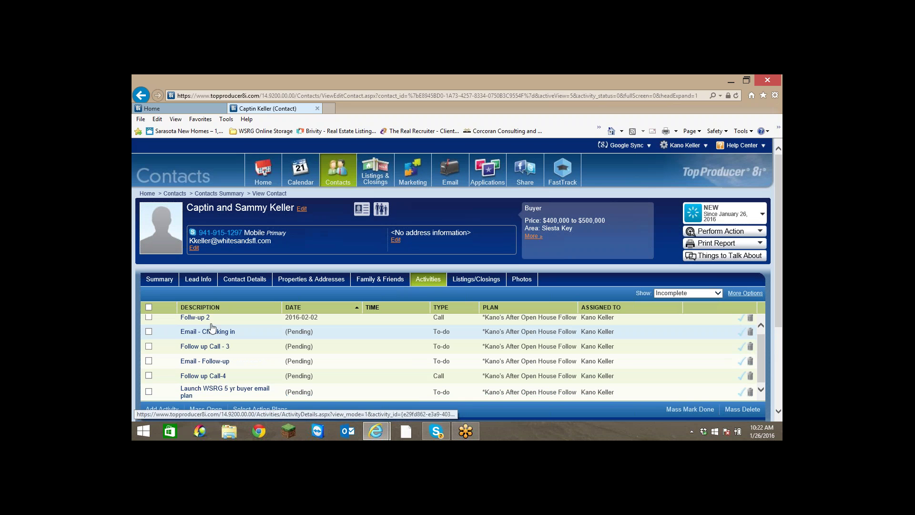
{"action": "scroll", "coordinate": [210, 326], "scroll_direction": "down", "scroll_amount": 2}
Add a high-priority to-do 'Send a list of Property' for the Kellers.
{"action": "left_click", "coordinate": [168, 369]}
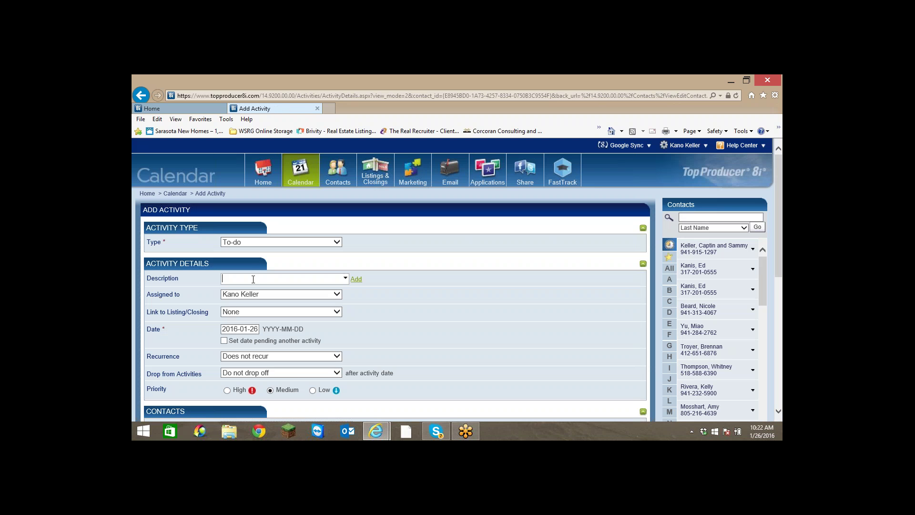
{"action": "type", "text": "Send a list of Property"}
{"action": "left_click", "coordinate": [228, 390]}
{"action": "scroll", "coordinate": [305, 321], "scroll_direction": "down", "scroll_amount": 1}
{"action": "scroll", "coordinate": [220, 353], "scroll_direction": "down", "scroll_amount": 3}
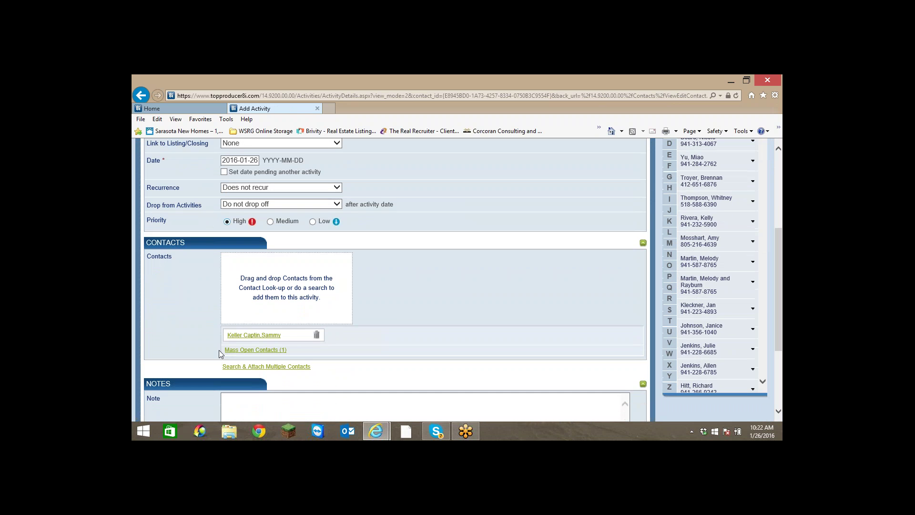
{"action": "scroll", "coordinate": [218, 350], "scroll_direction": "down", "scroll_amount": 3}
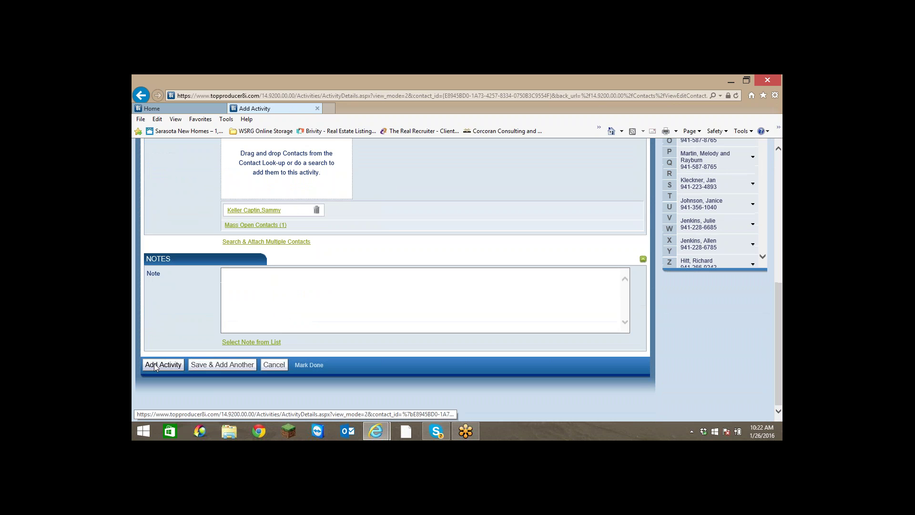
{"action": "left_click", "coordinate": [160, 365]}
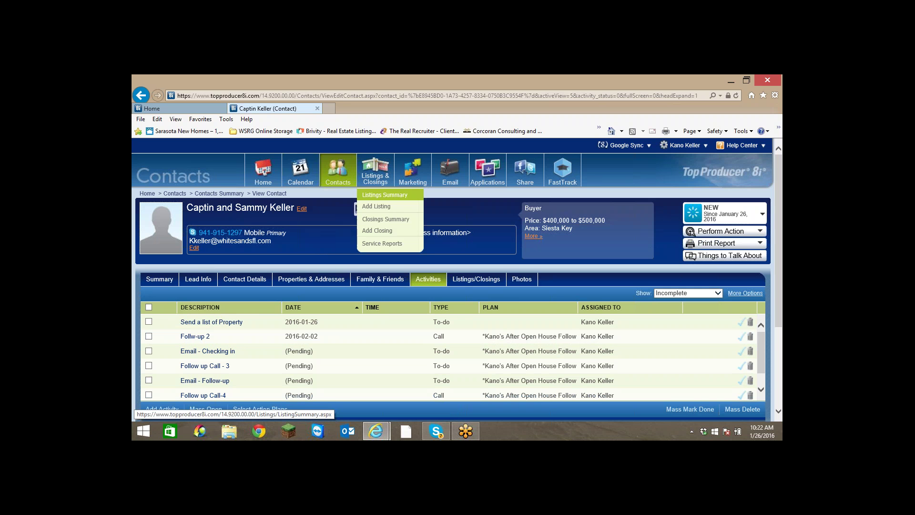
On the Home To-Dos list, delete two single Teaching occurrences and mark the remaining Teaching to-dos done.
{"action": "left_click", "coordinate": [252, 171]}
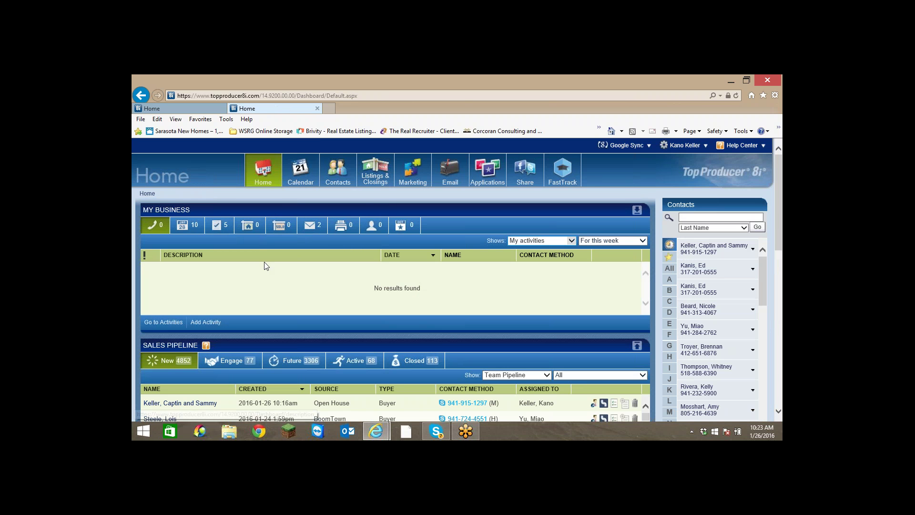
{"action": "left_click", "coordinate": [222, 229]}
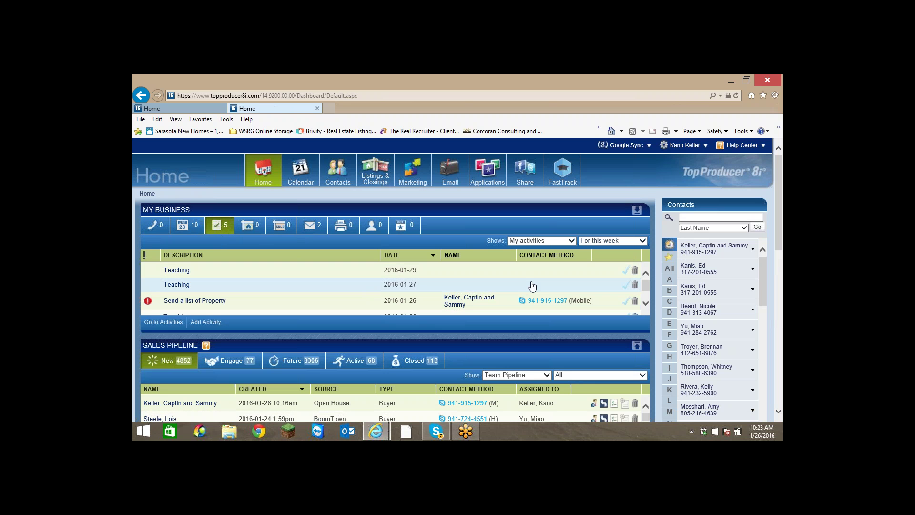
{"action": "left_click", "coordinate": [634, 270]}
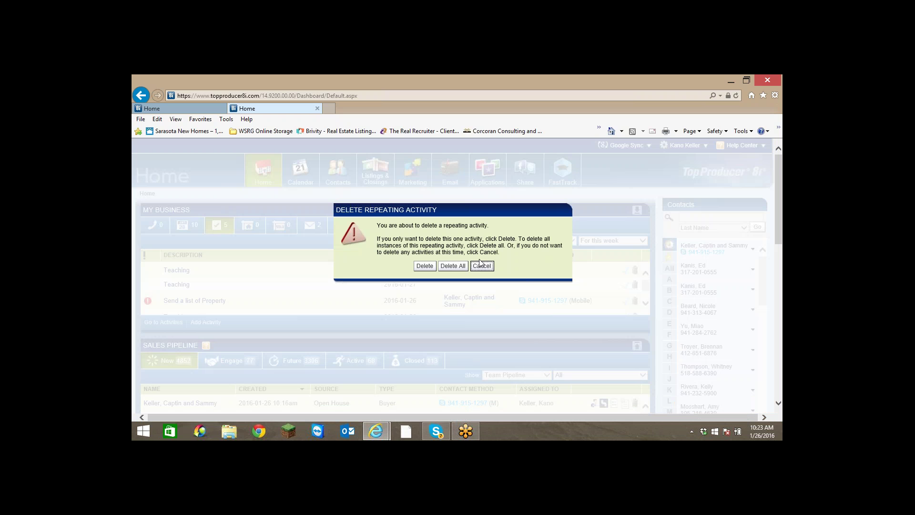
{"action": "left_click", "coordinate": [417, 267]}
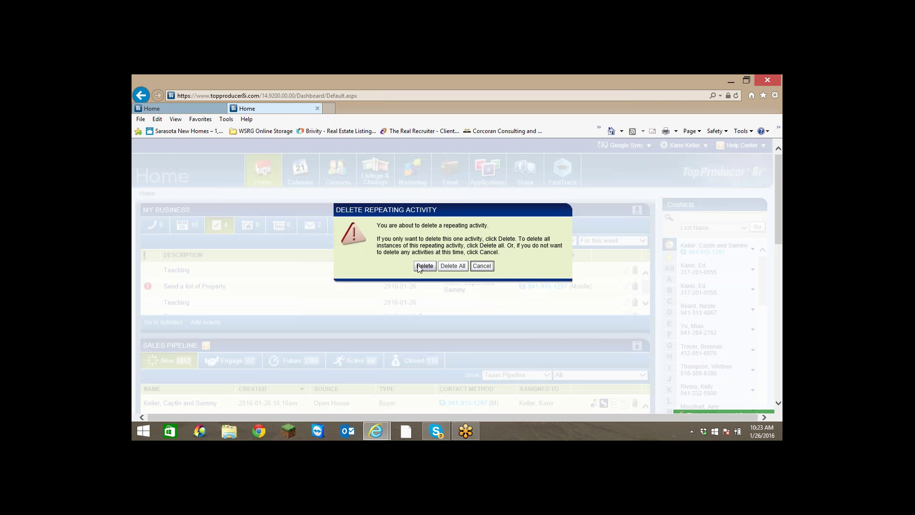
{"action": "left_click", "coordinate": [488, 269]}
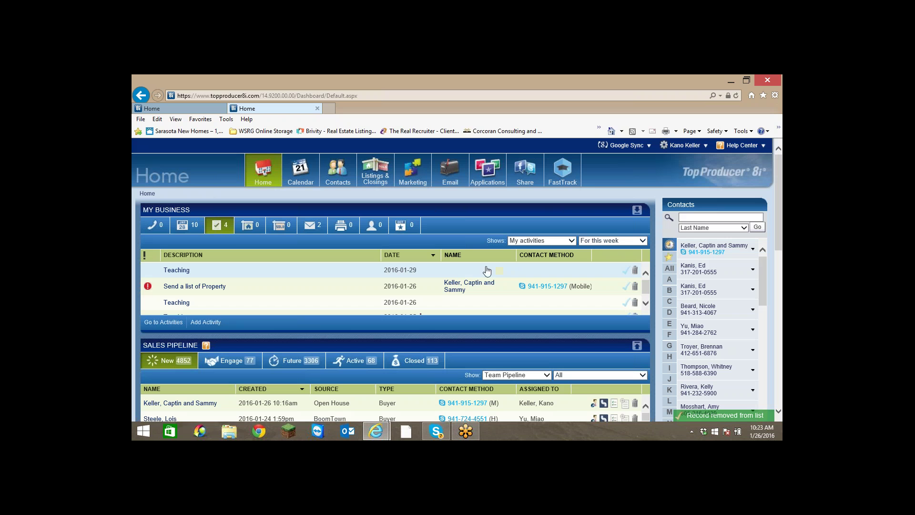
{"action": "left_click", "coordinate": [634, 272]}
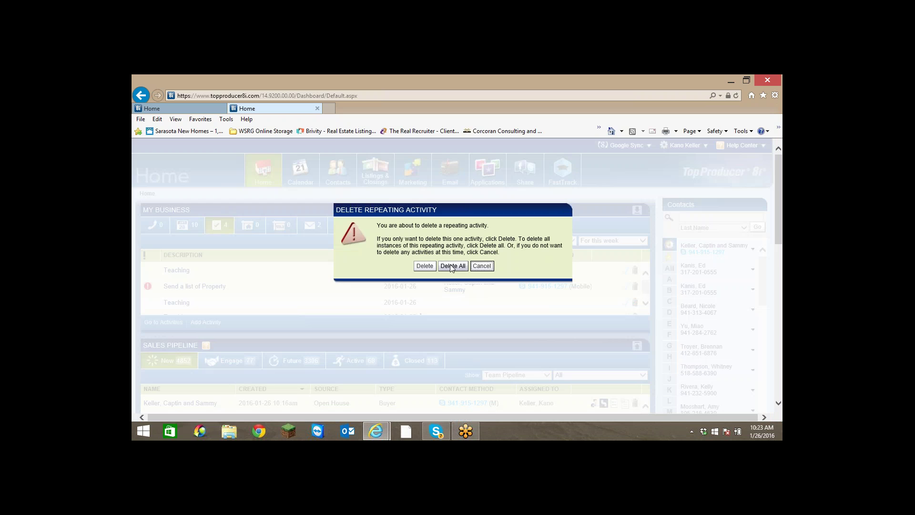
{"action": "left_click", "coordinate": [424, 266]}
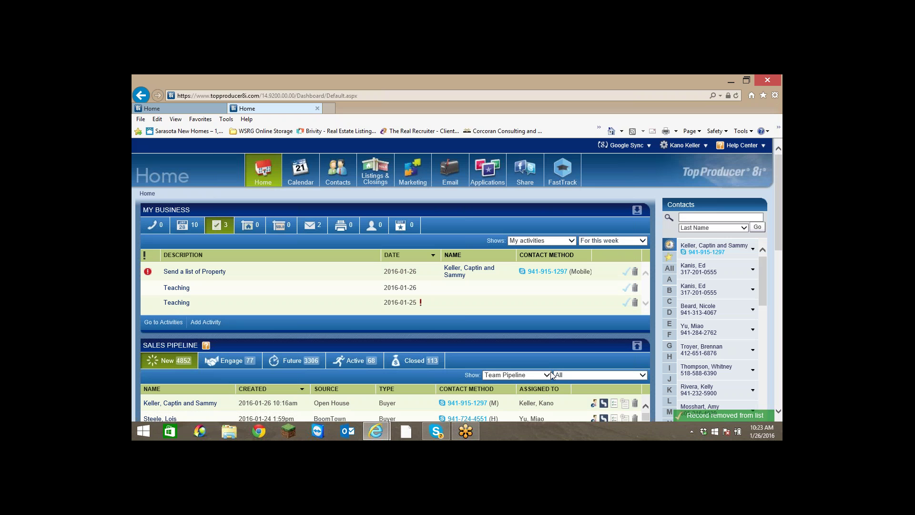
{"action": "left_click", "coordinate": [627, 289]}
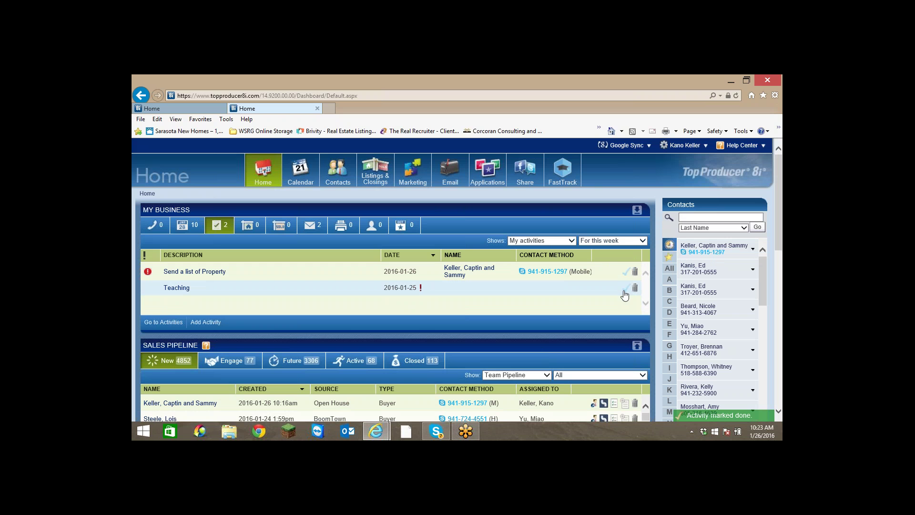
{"action": "left_click", "coordinate": [625, 289]}
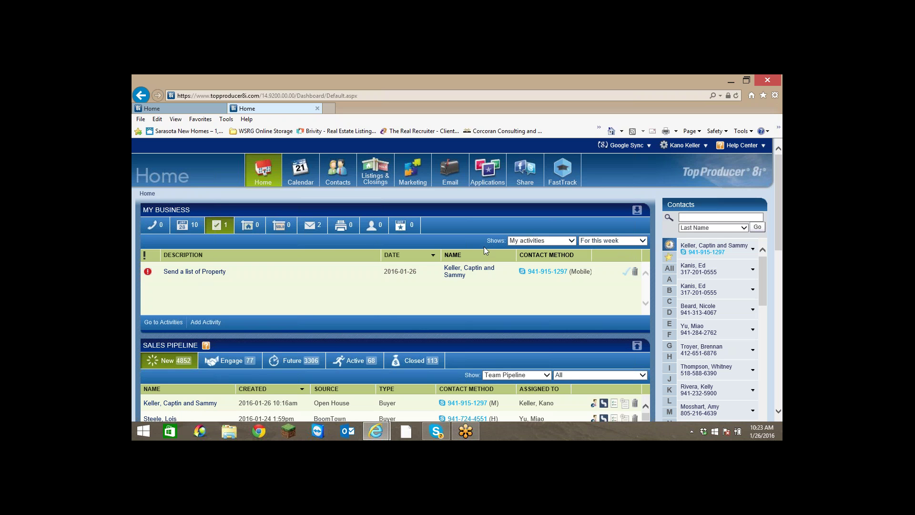
Check the Appointments and Emails lists, then return to To-Dos.
{"action": "left_click", "coordinate": [182, 228]}
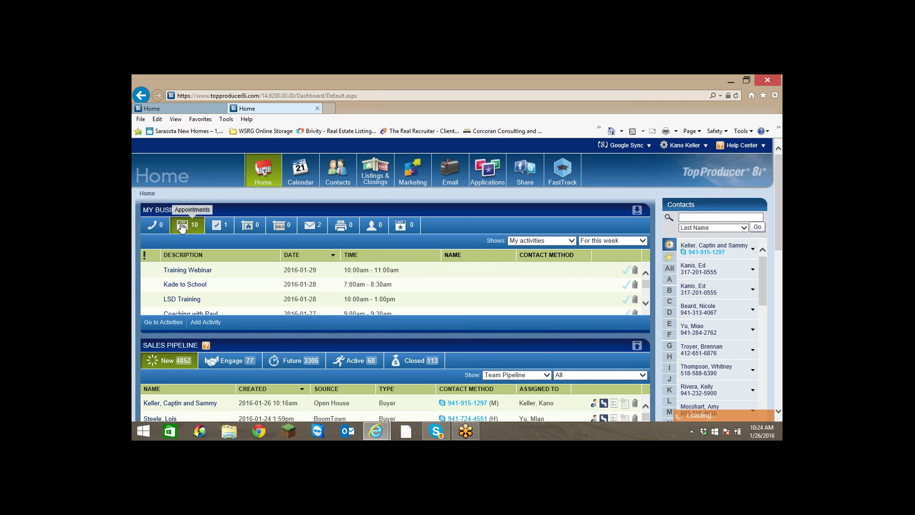
{"action": "left_click", "coordinate": [221, 229]}
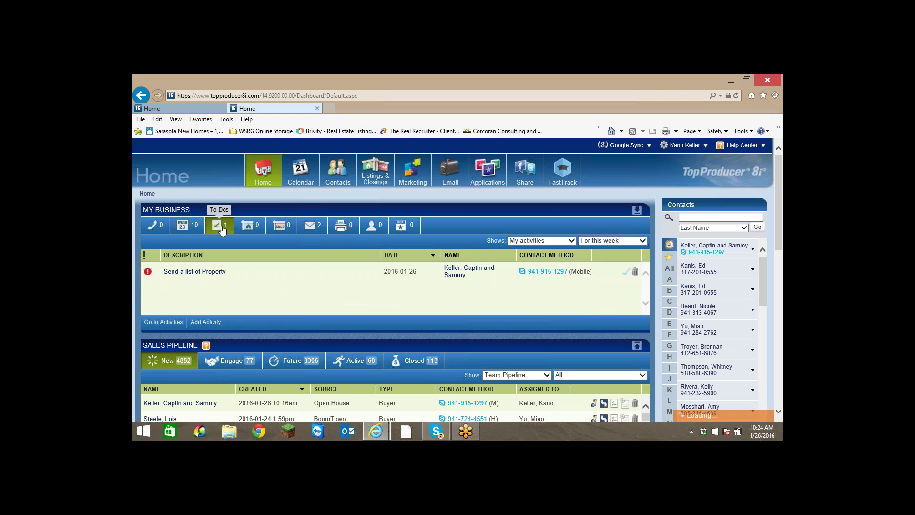
{"action": "left_click", "coordinate": [313, 228]}
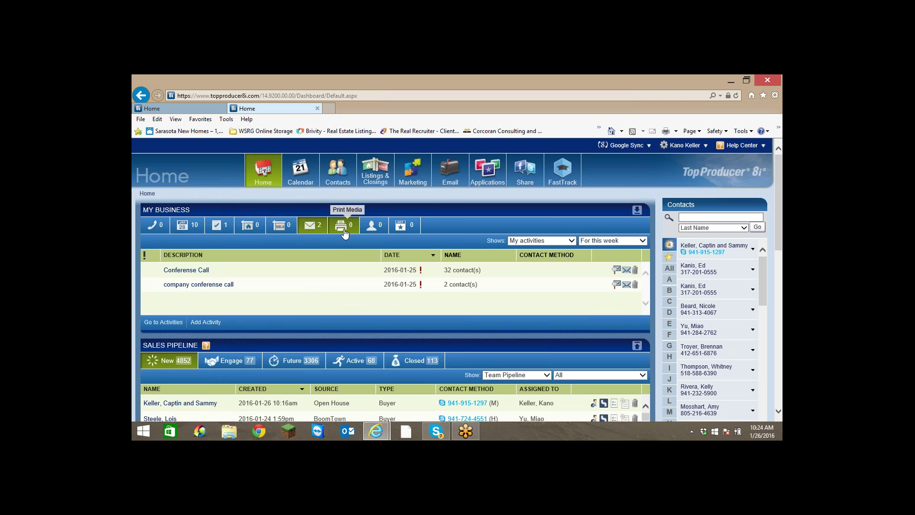
{"action": "left_click", "coordinate": [216, 227]}
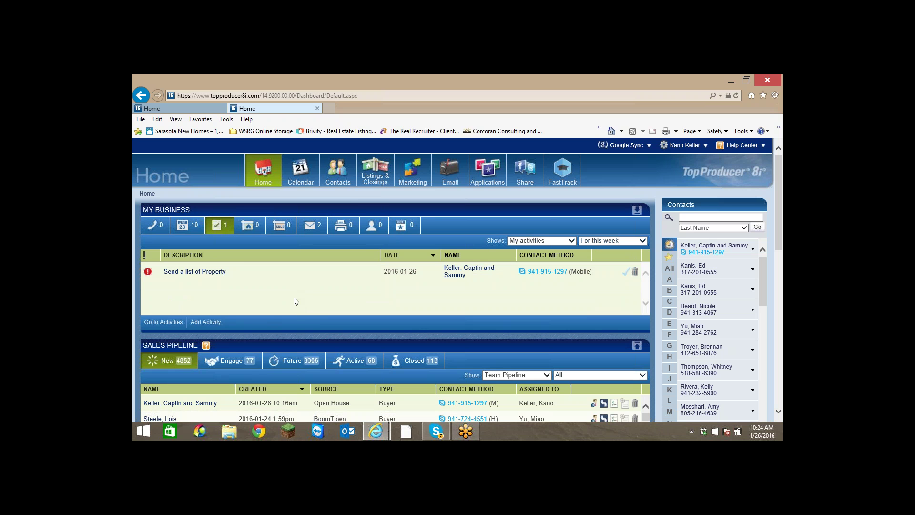
{"action": "mouse_move", "coordinate": [307, 170]}
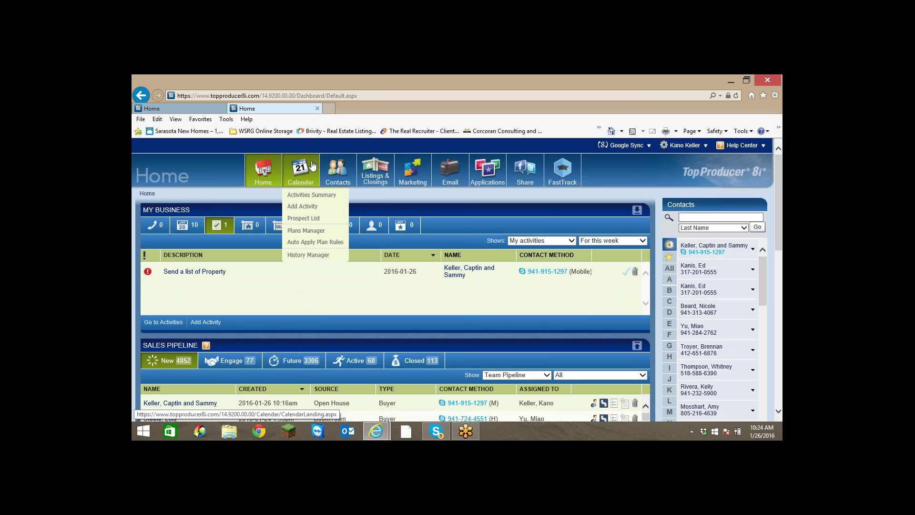
Open the Activities Summary and show activities from start date 2016-01-01.
{"action": "left_click", "coordinate": [310, 194]}
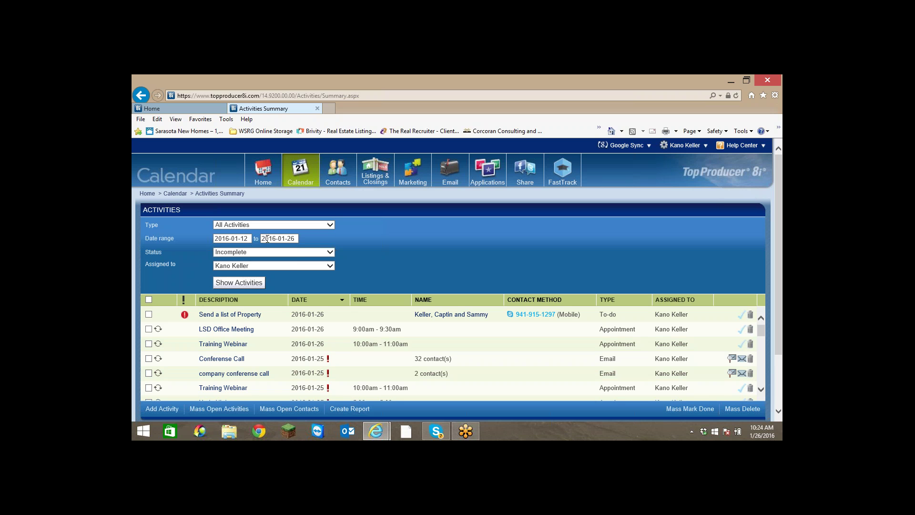
{"action": "left_click", "coordinate": [248, 239]}
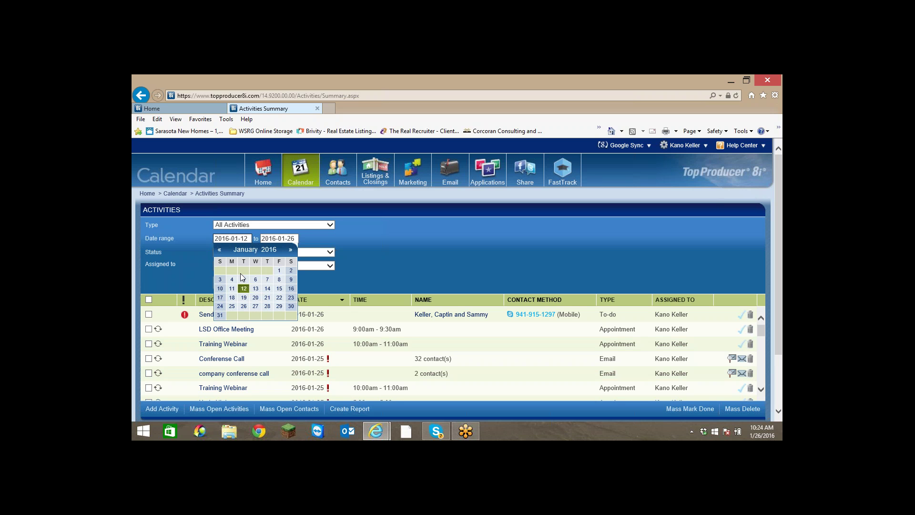
{"action": "left_click", "coordinate": [280, 270]}
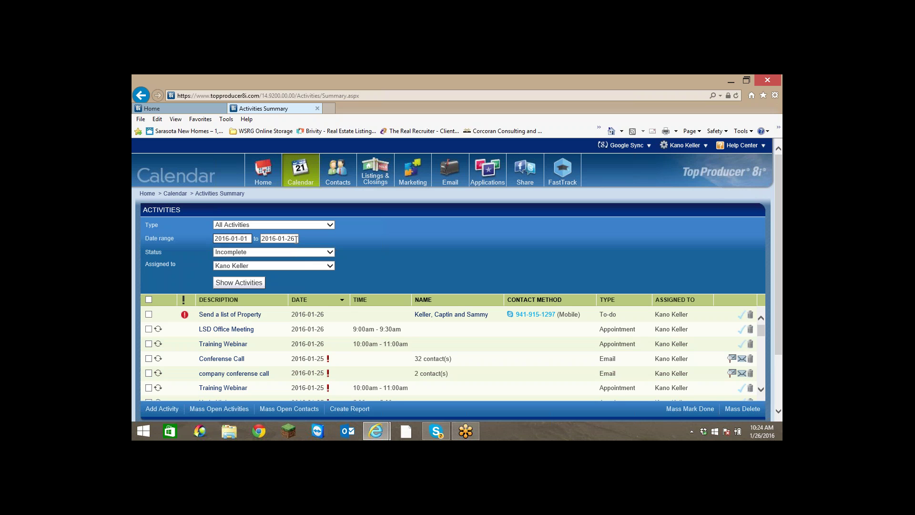
{"action": "scroll", "coordinate": [394, 242], "scroll_direction": "down", "scroll_amount": 3}
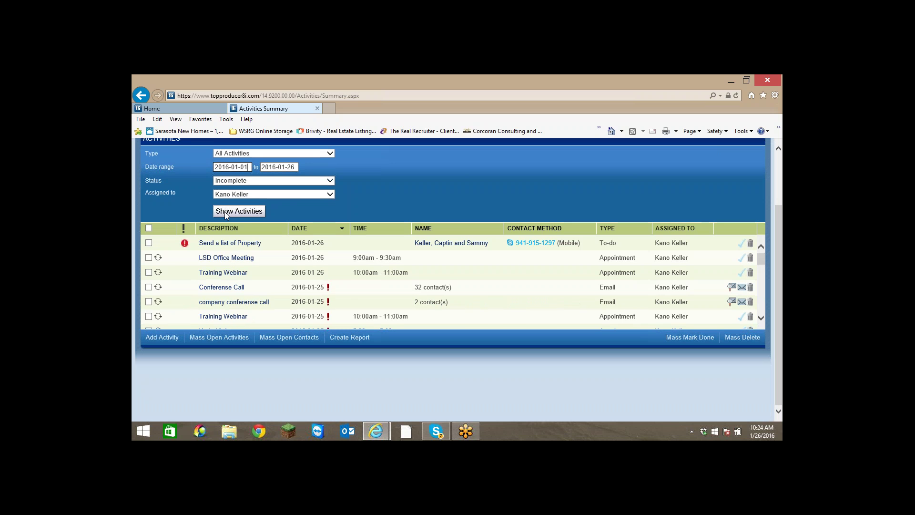
{"action": "left_click", "coordinate": [232, 212]}
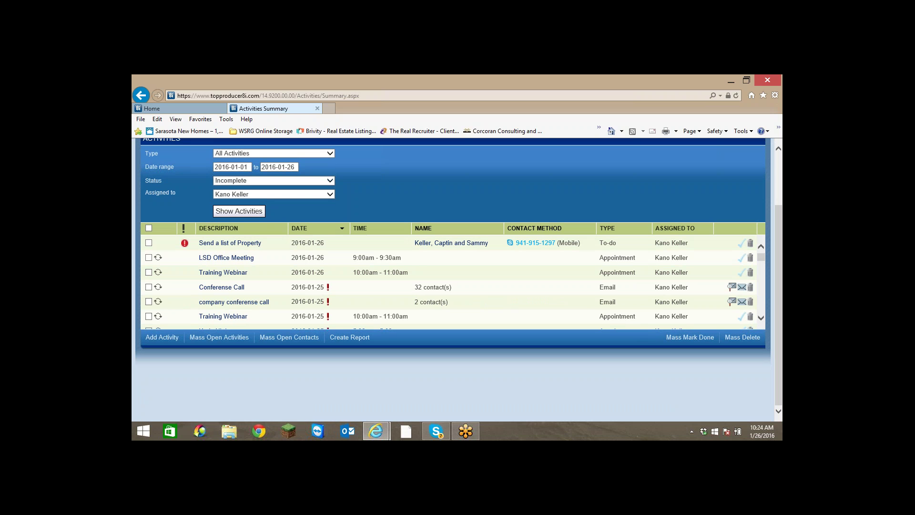
{"action": "scroll", "coordinate": [513, 211], "scroll_direction": "up", "scroll_amount": 3}
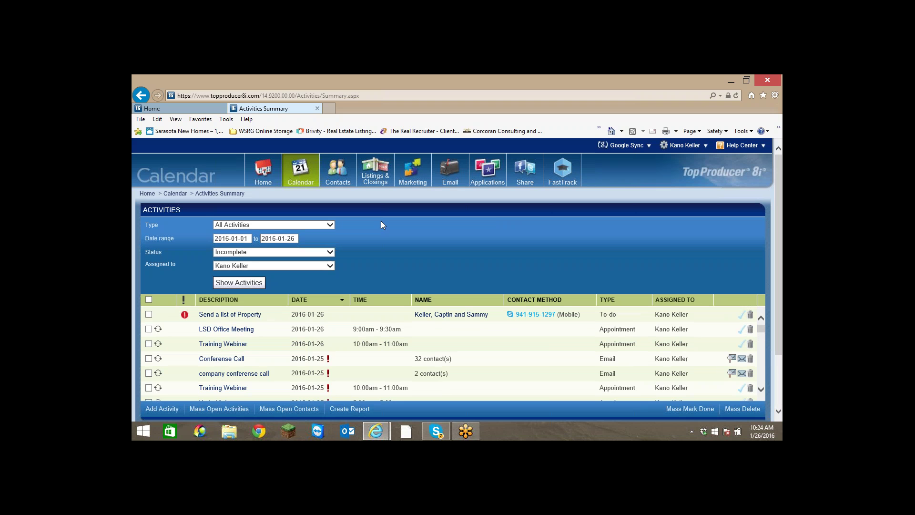
Filter the summary Type to To-Dos and scroll through the resulting list.
{"action": "left_click", "coordinate": [329, 224]}
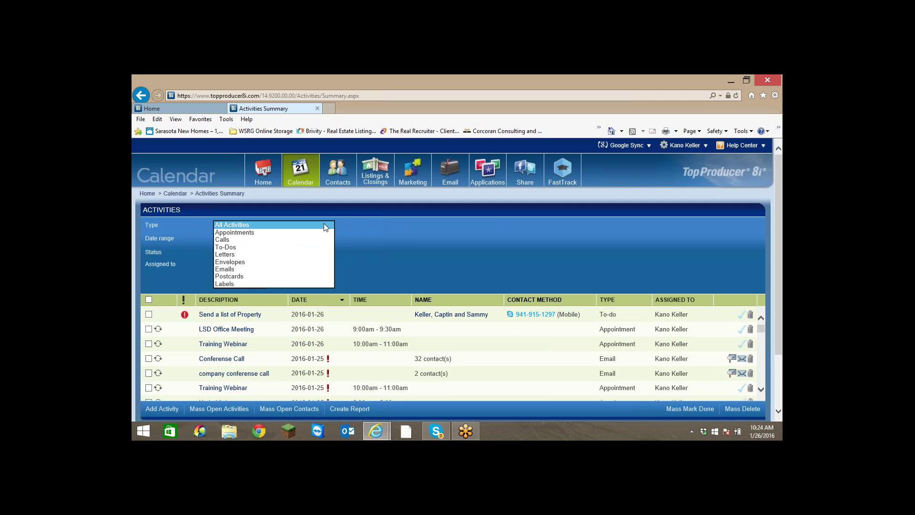
{"action": "left_click", "coordinate": [267, 246]}
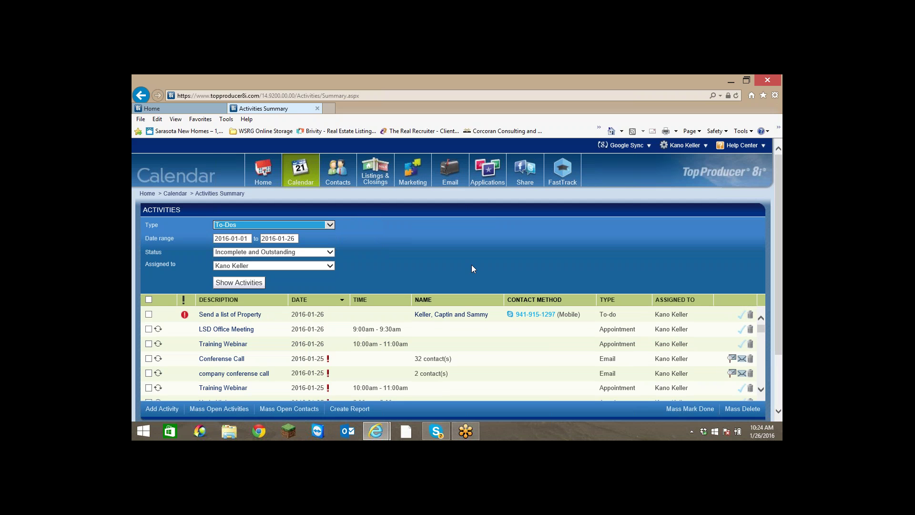
{"action": "left_click", "coordinate": [236, 284]}
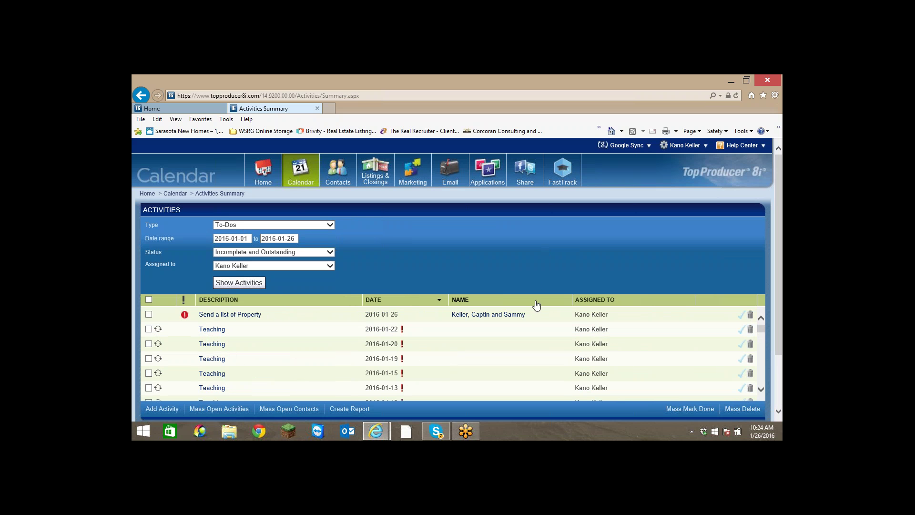
{"action": "scroll", "coordinate": [509, 329], "scroll_direction": "down", "scroll_amount": 2}
{"action": "scroll", "coordinate": [508, 331], "scroll_direction": "down", "scroll_amount": 5}
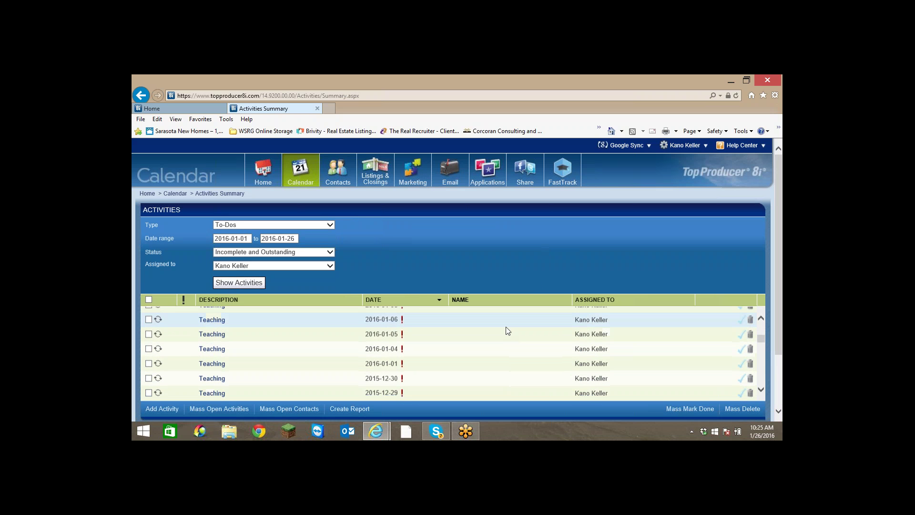
{"action": "scroll", "coordinate": [504, 349], "scroll_direction": "up", "scroll_amount": 4}
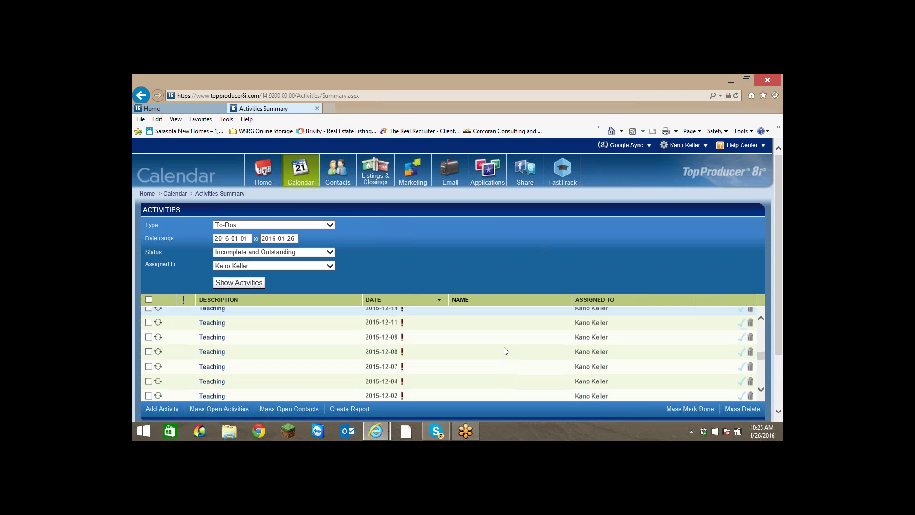
{"action": "scroll", "coordinate": [490, 333], "scroll_direction": "up", "scroll_amount": 6}
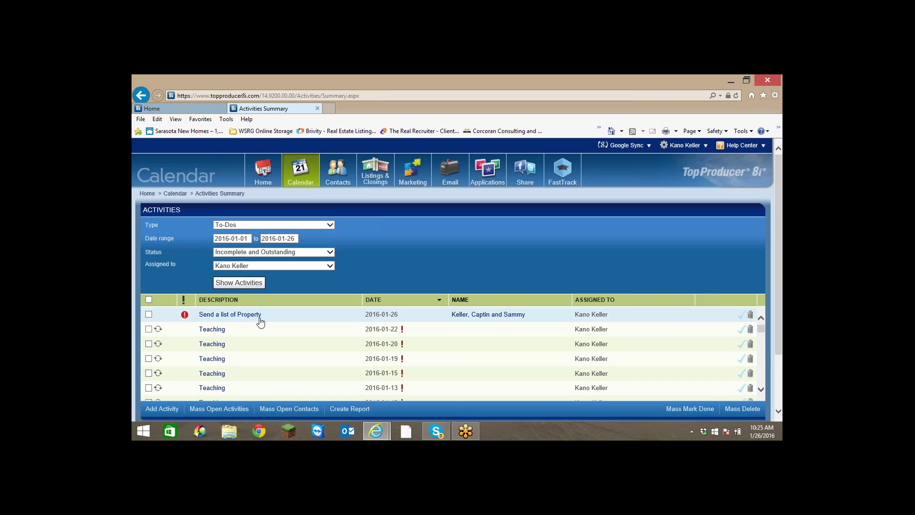
Show only outstanding Calls in the activities summary.
{"action": "left_click", "coordinate": [327, 225]}
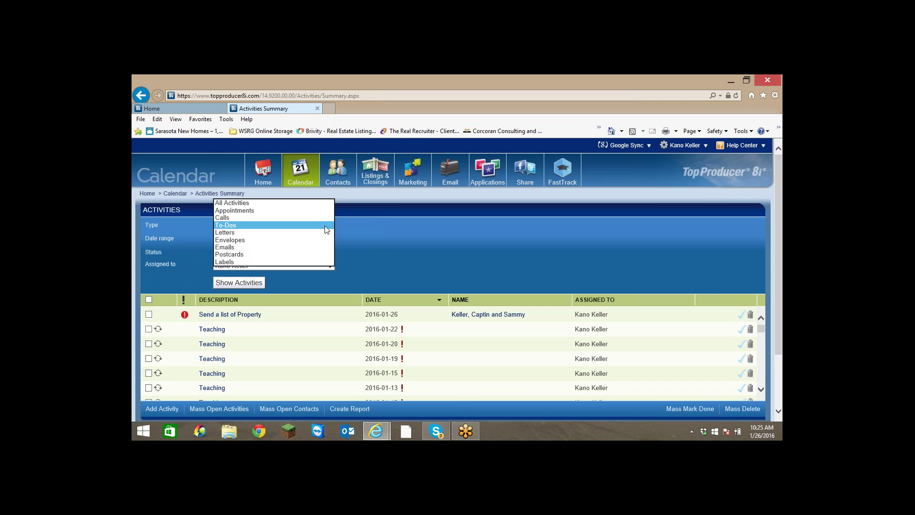
{"action": "left_click", "coordinate": [235, 216]}
{"action": "left_click", "coordinate": [231, 282]}
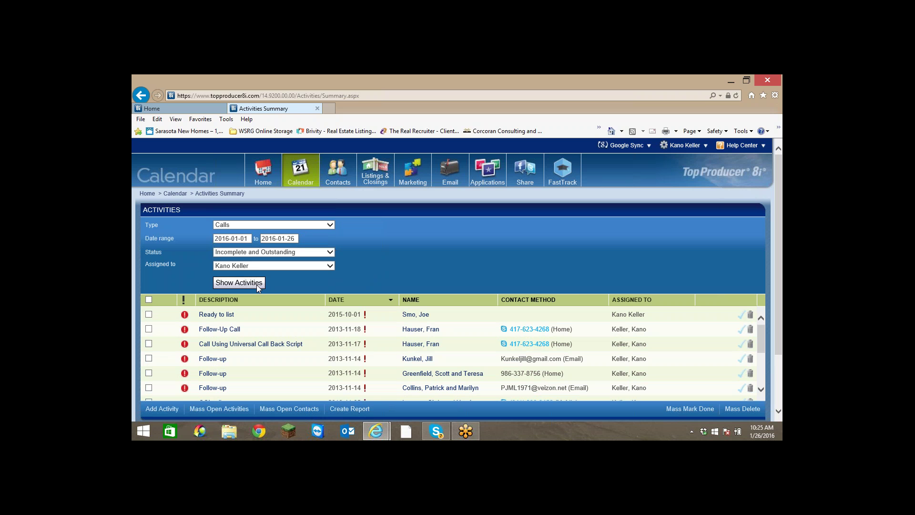
List All Activities again and mark the 'Send a list of Property' to-do done.
{"action": "left_click", "coordinate": [329, 227]}
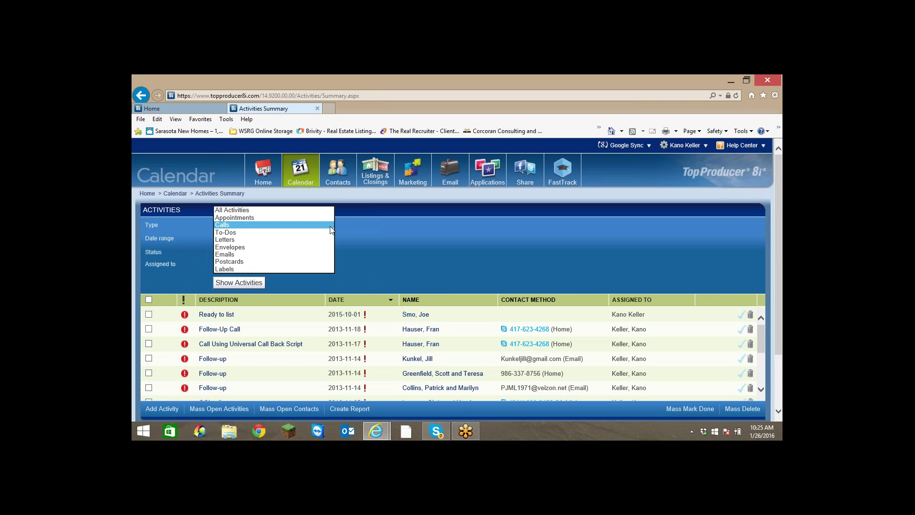
{"action": "left_click", "coordinate": [233, 209]}
{"action": "left_click", "coordinate": [244, 282]}
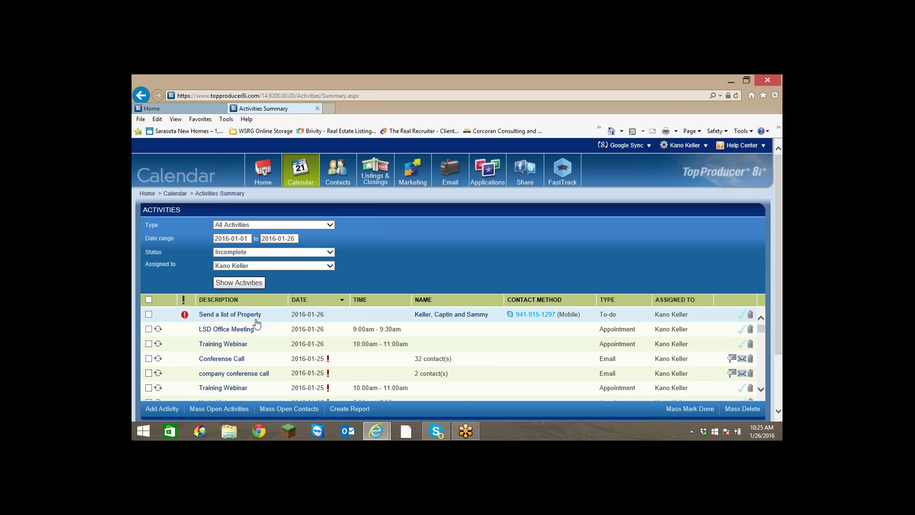
{"action": "mouse_move", "coordinate": [448, 178]}
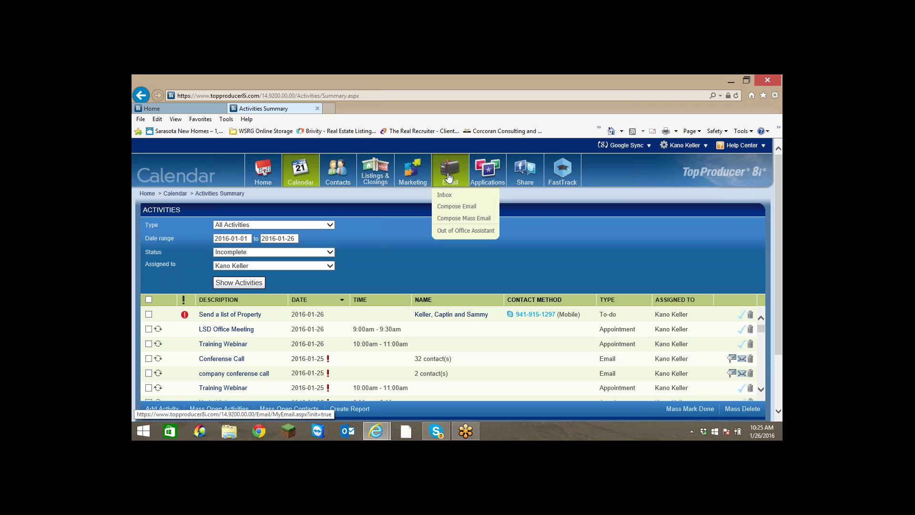
{"action": "left_click", "coordinate": [741, 318]}
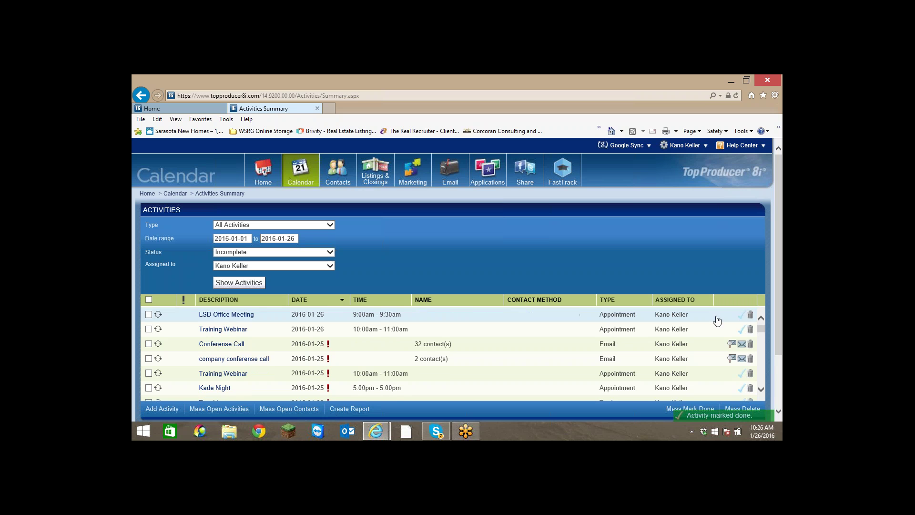
{"action": "mouse_move", "coordinate": [373, 186]}
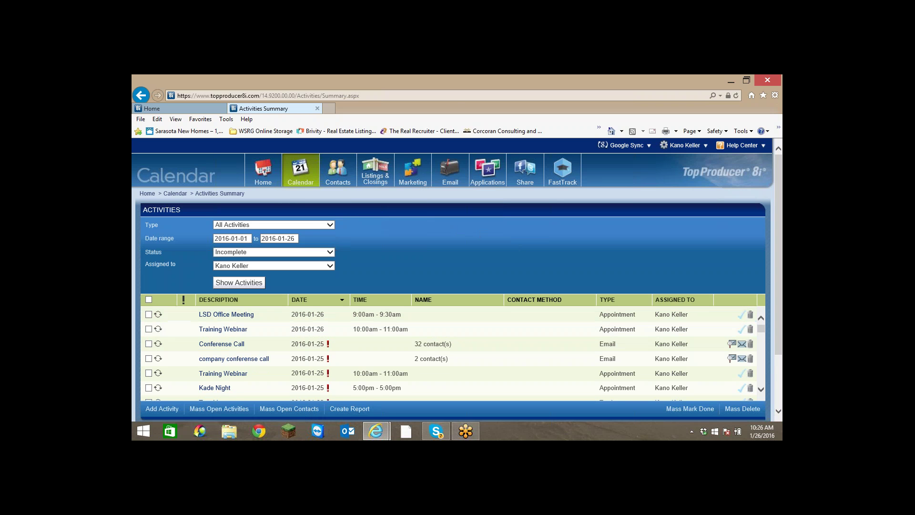
On the Home dashboard, switch the Sales Pipeline from Team Pipeline to My Pipeline.
{"action": "left_click", "coordinate": [337, 178]}
{"action": "left_click", "coordinate": [263, 173]}
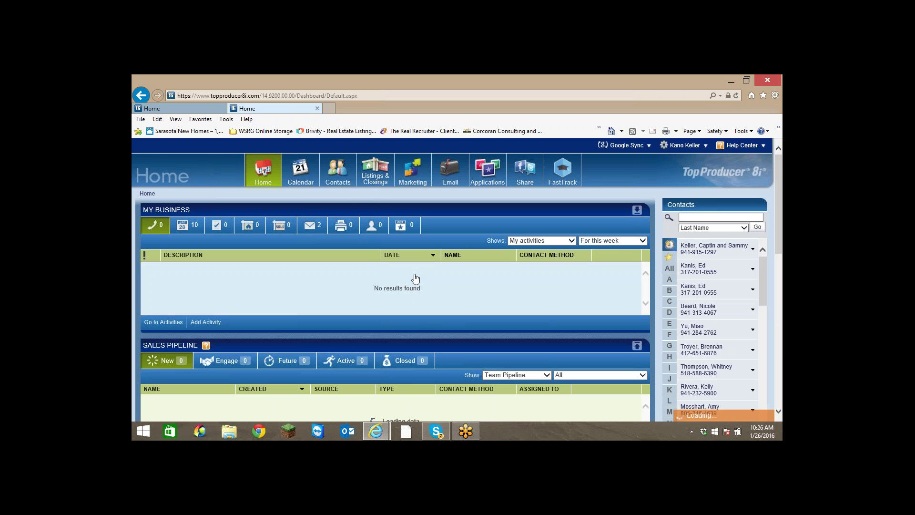
{"action": "scroll", "coordinate": [413, 278], "scroll_direction": "down", "scroll_amount": 2}
{"action": "scroll", "coordinate": [453, 279], "scroll_direction": "down", "scroll_amount": 2}
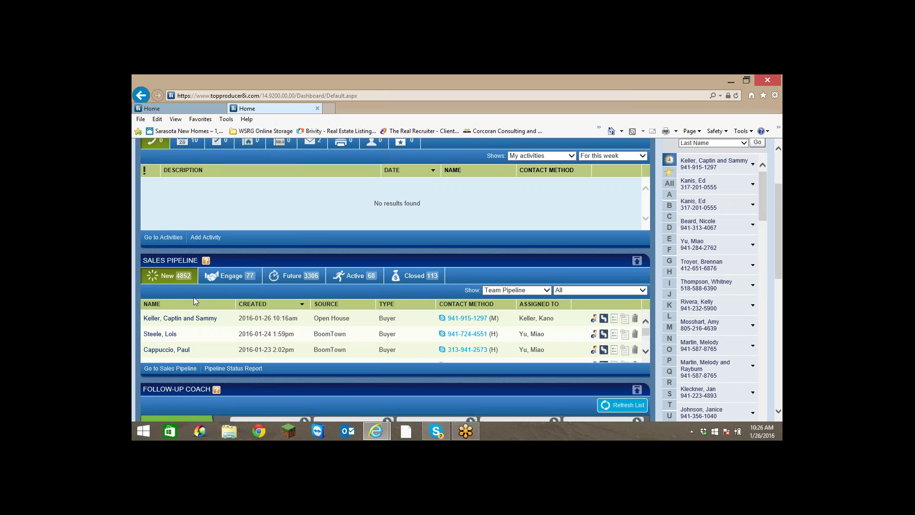
{"action": "scroll", "coordinate": [194, 301], "scroll_direction": "down", "scroll_amount": 2}
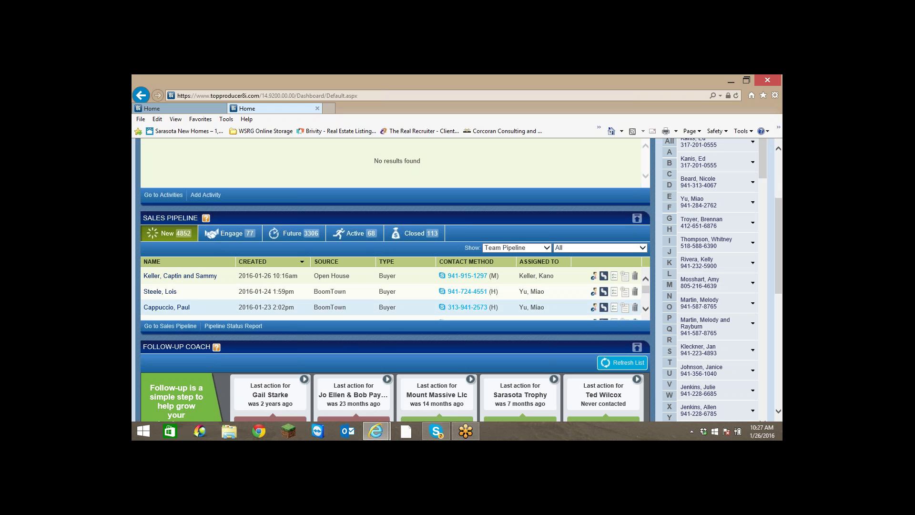
{"action": "left_click", "coordinate": [547, 248]}
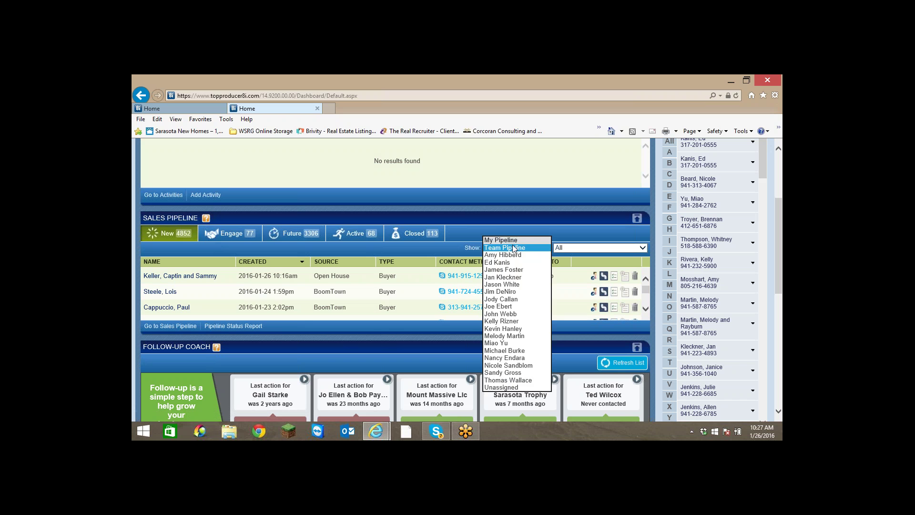
{"action": "left_click", "coordinate": [499, 240]}
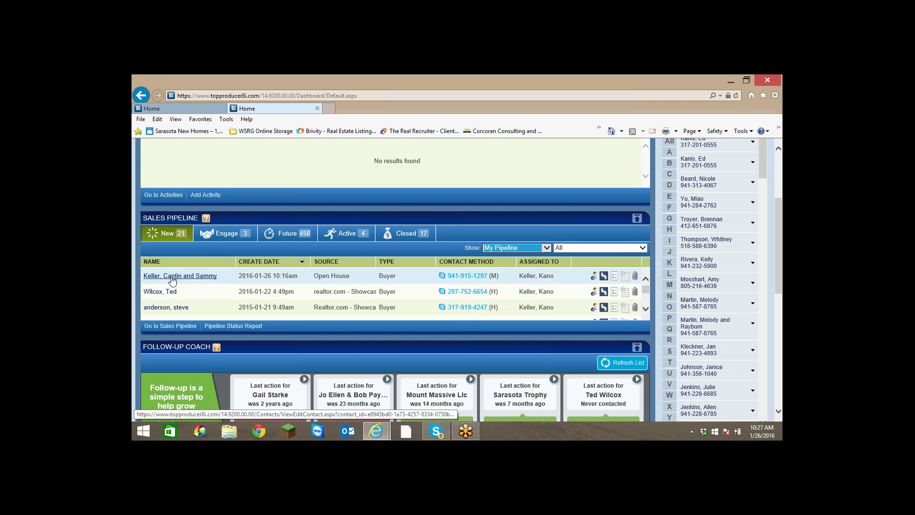
Open the buyer's record, review its Activities, check today's date, and begin a new activity.
{"action": "left_click", "coordinate": [173, 279]}
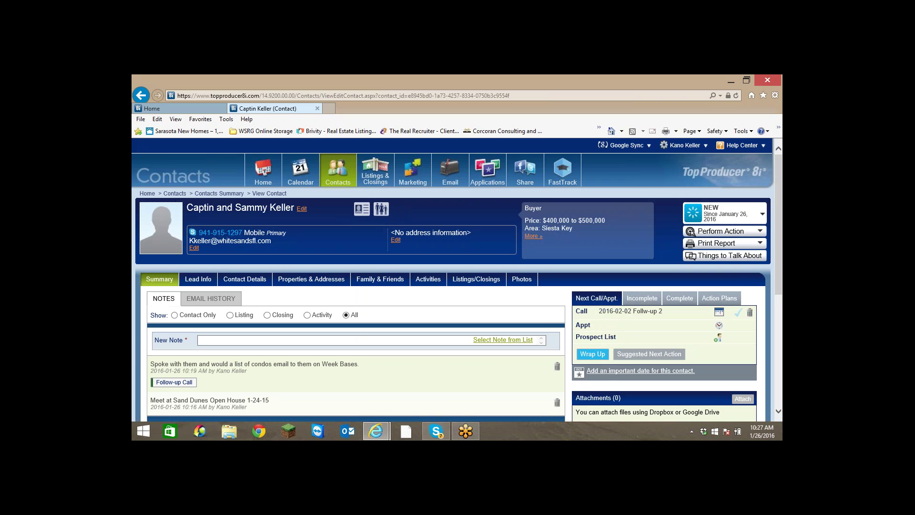
{"action": "left_click", "coordinate": [429, 281]}
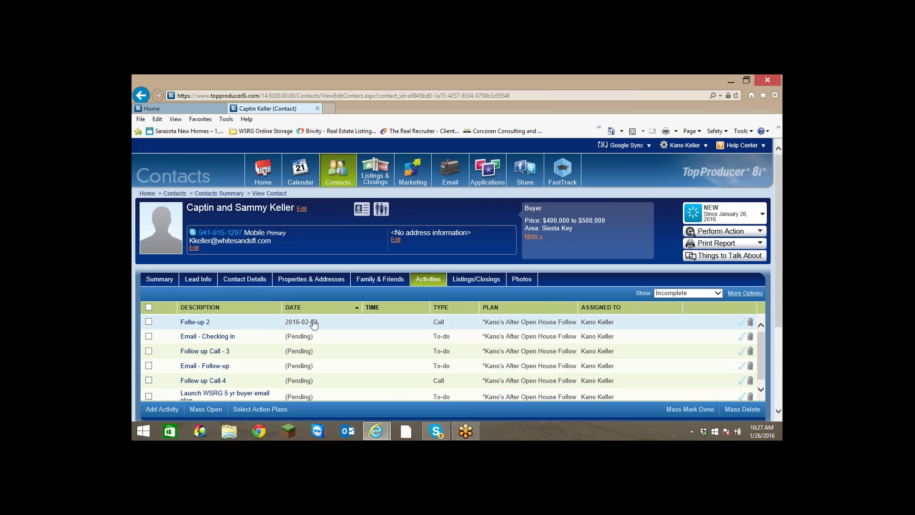
{"action": "left_click", "coordinate": [762, 431]}
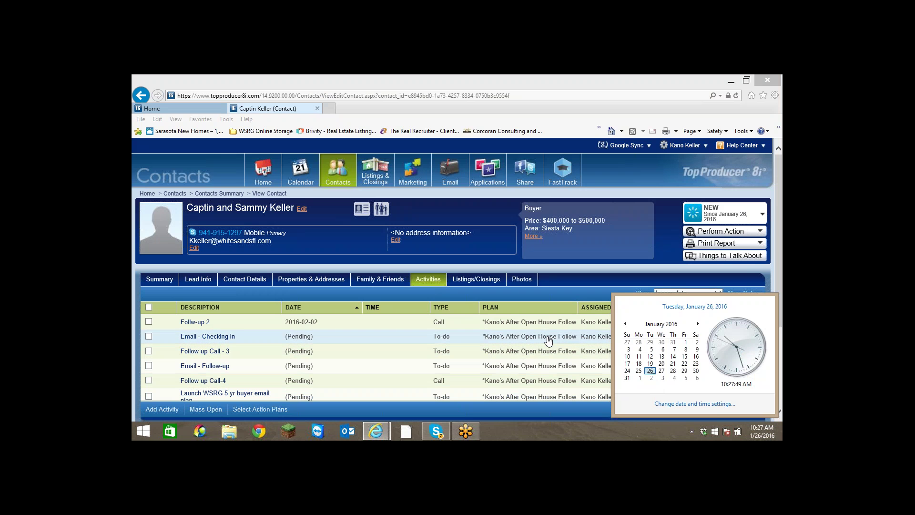
{"action": "left_click", "coordinate": [262, 291]}
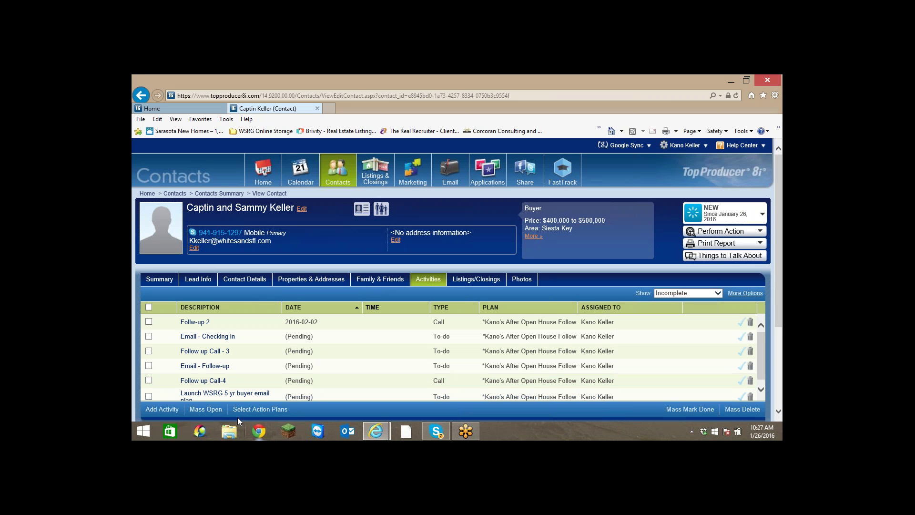
{"action": "left_click", "coordinate": [162, 409]}
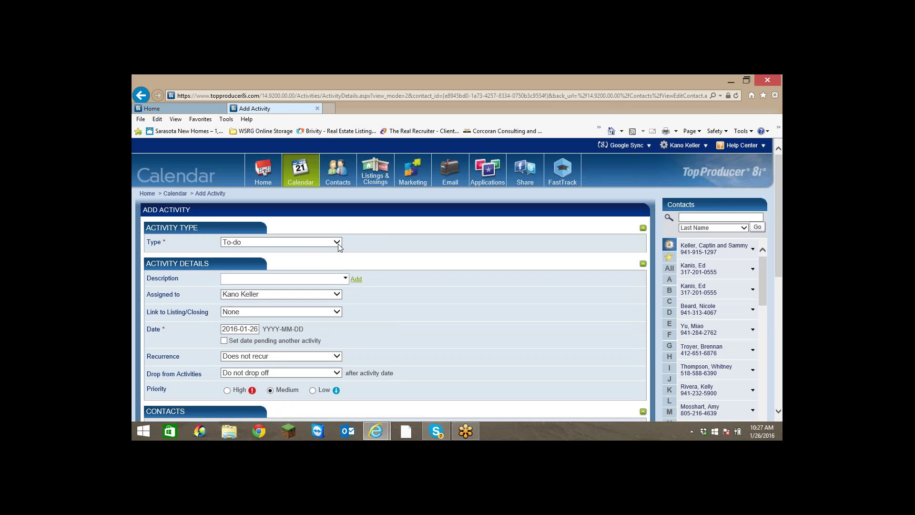
Make the new activity a Call, 'Follow on my email of properties', dated 2016-01-27.
{"action": "left_click", "coordinate": [336, 242]}
{"action": "left_click", "coordinate": [277, 251]}
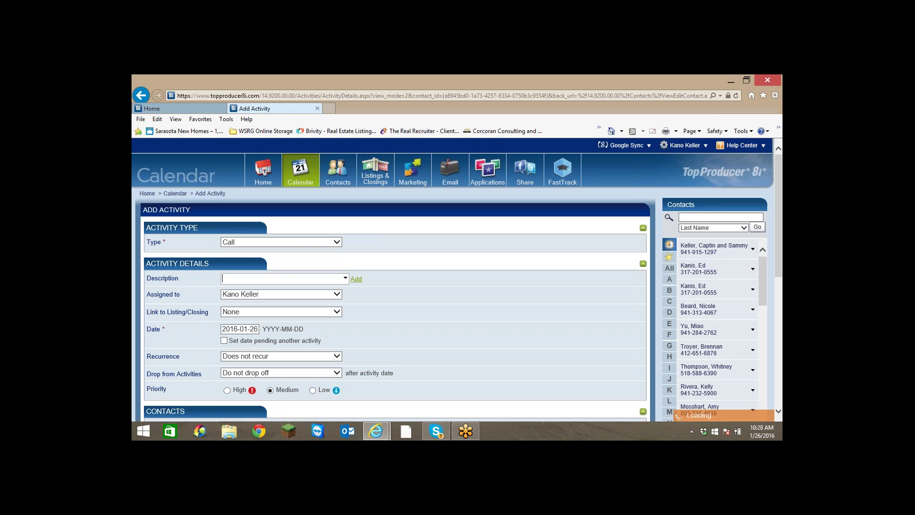
{"action": "left_click", "coordinate": [257, 278]}
{"action": "type", "text": "Fol"}
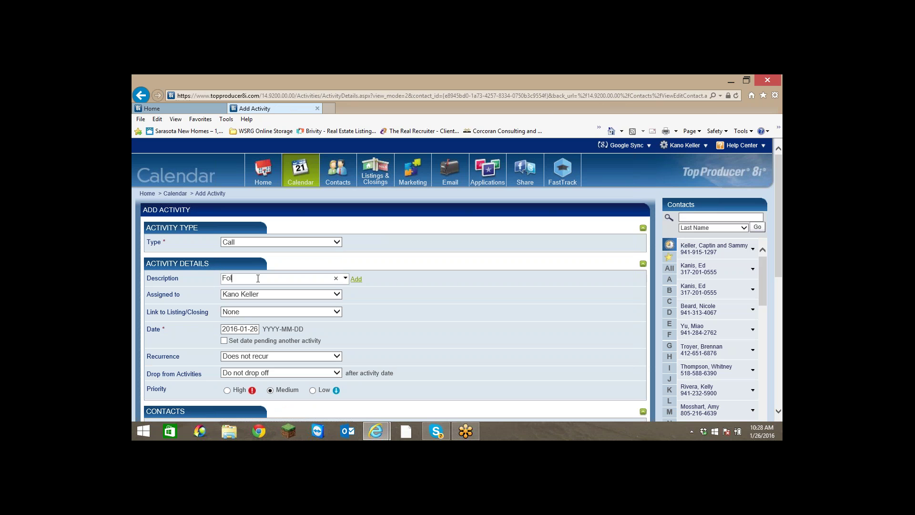
{"action": "type", "text": "low on my email of properties"}
{"action": "left_click", "coordinate": [251, 328]}
{"action": "left_click", "coordinate": [263, 397]}
Give the call High priority, save it, and return to the Home dashboard.
{"action": "scroll", "coordinate": [269, 296], "scroll_direction": "down", "scroll_amount": 3}
{"action": "left_click", "coordinate": [227, 306]}
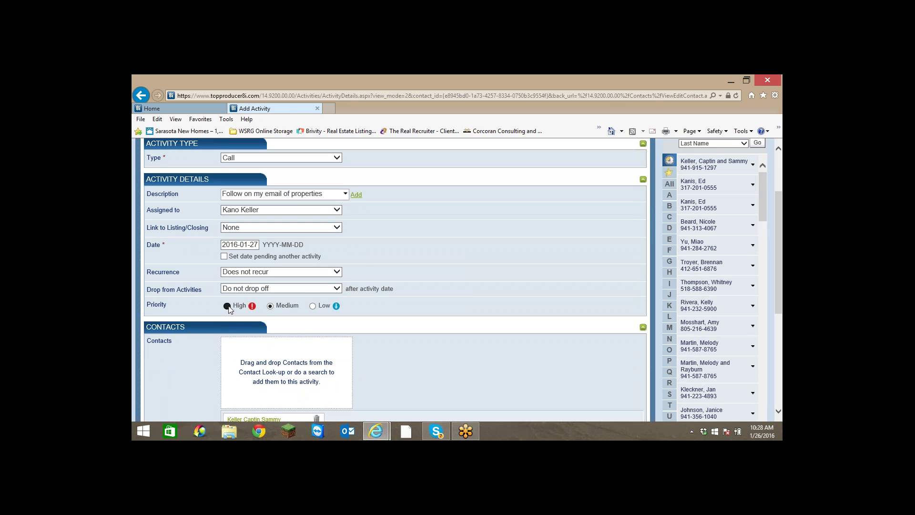
{"action": "scroll", "coordinate": [444, 267], "scroll_direction": "down", "scroll_amount": 7}
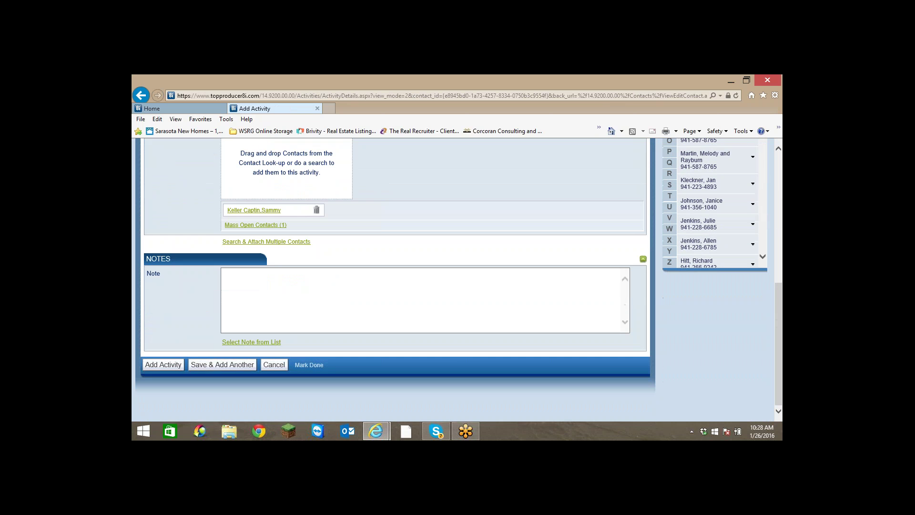
{"action": "left_click", "coordinate": [172, 365]}
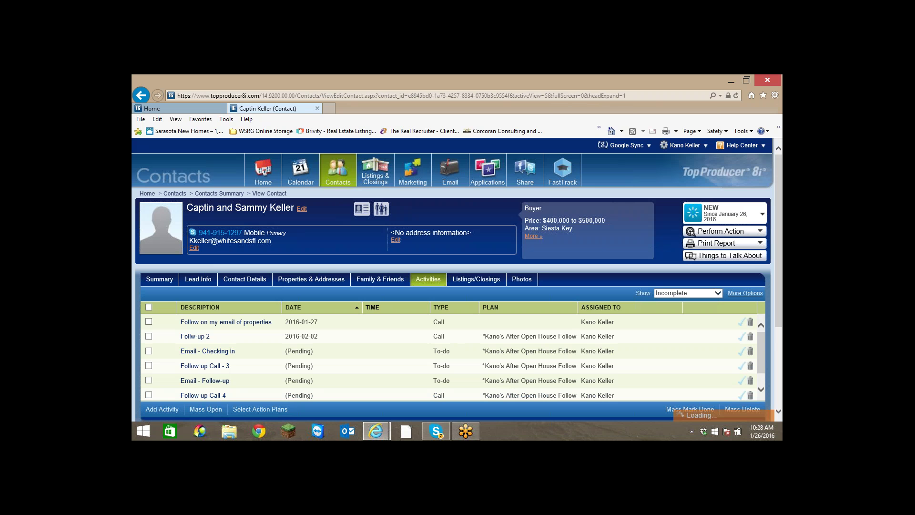
{"action": "left_click", "coordinate": [263, 171]}
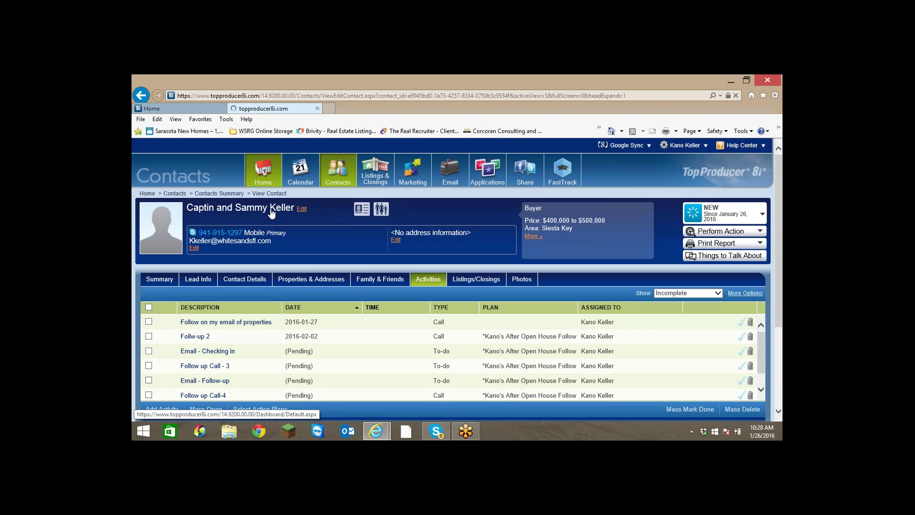
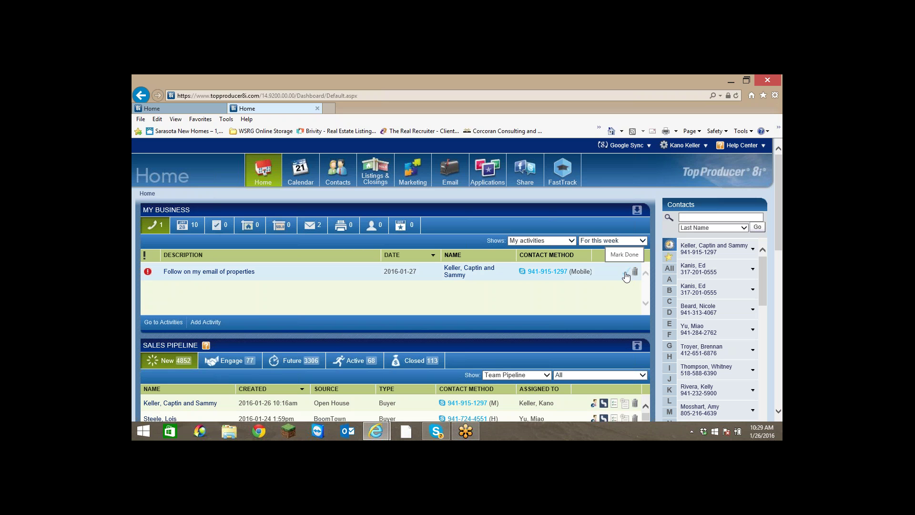
Mark the buyer's 'Follow on my email of properties' call as done in Activities, then start a new activity.
{"action": "left_click", "coordinate": [460, 272]}
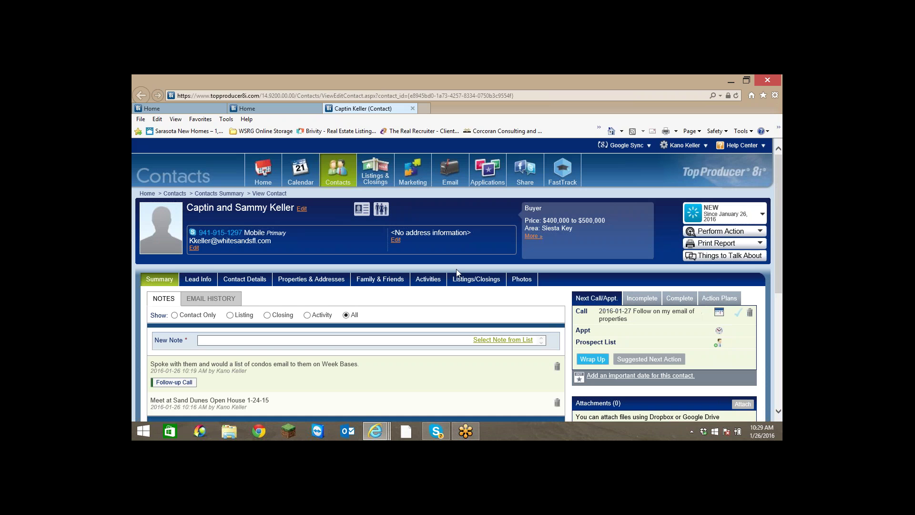
{"action": "left_click", "coordinate": [426, 283]}
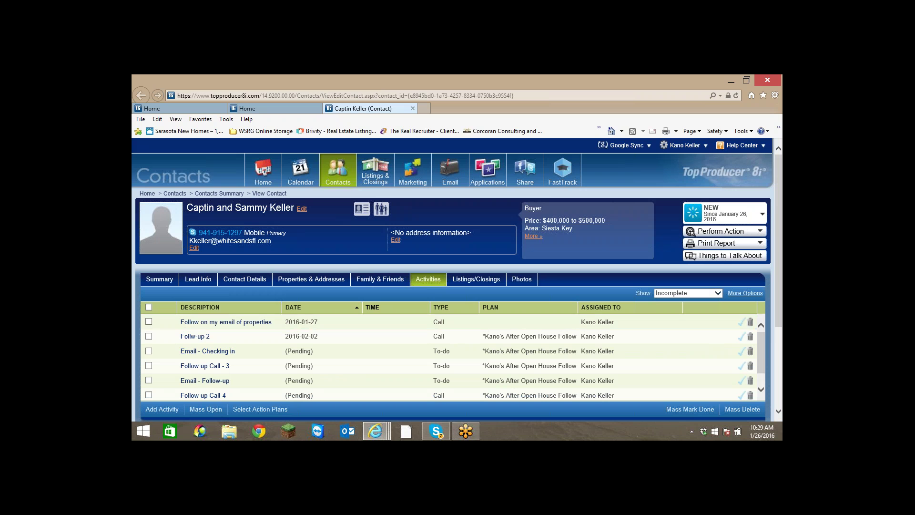
{"action": "left_click", "coordinate": [740, 324]}
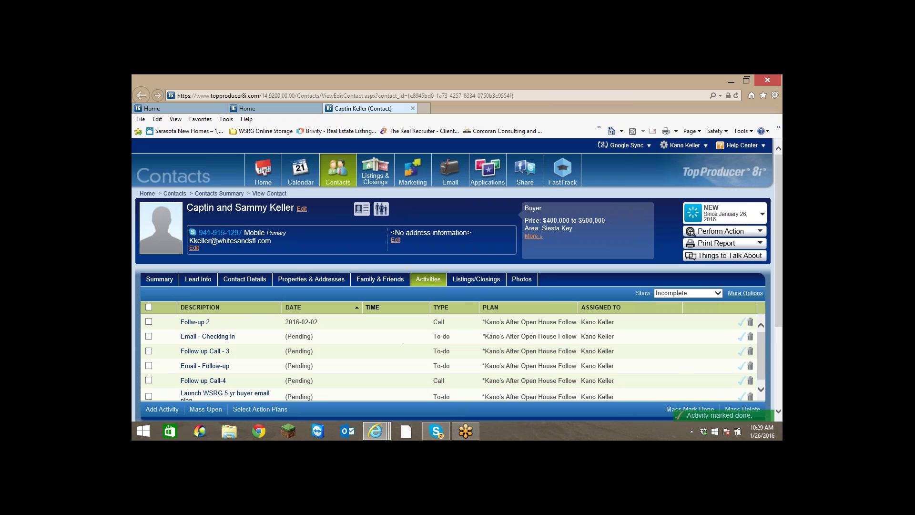
{"action": "left_click", "coordinate": [162, 408]}
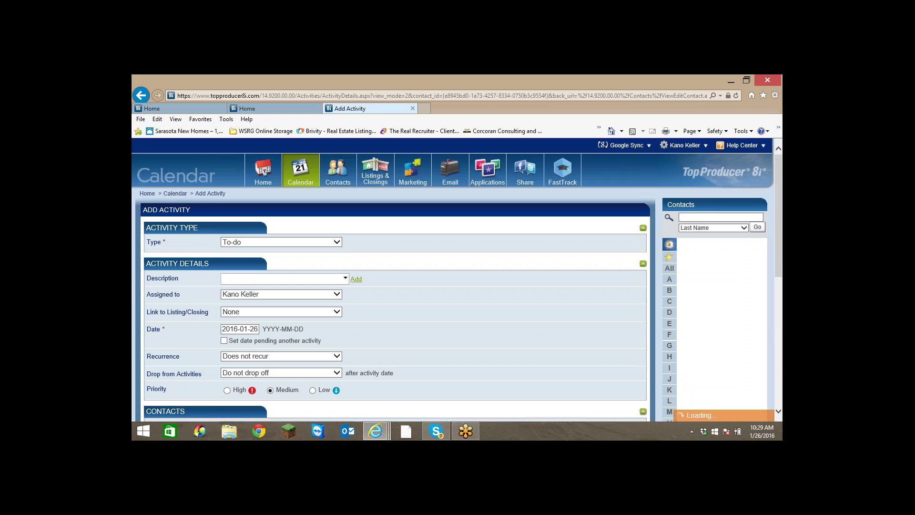
Make the new activity an Appointment described 'Show homes'.
{"action": "left_click", "coordinate": [336, 242]}
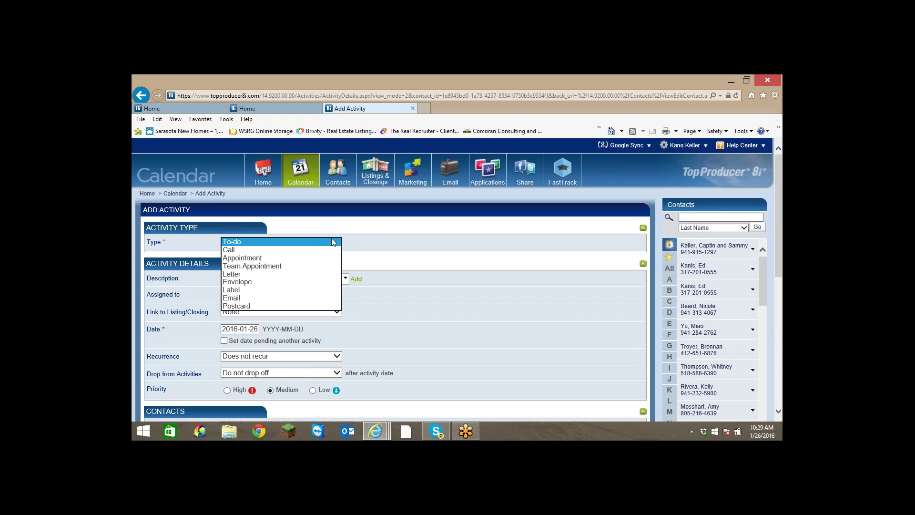
{"action": "left_click", "coordinate": [265, 257]}
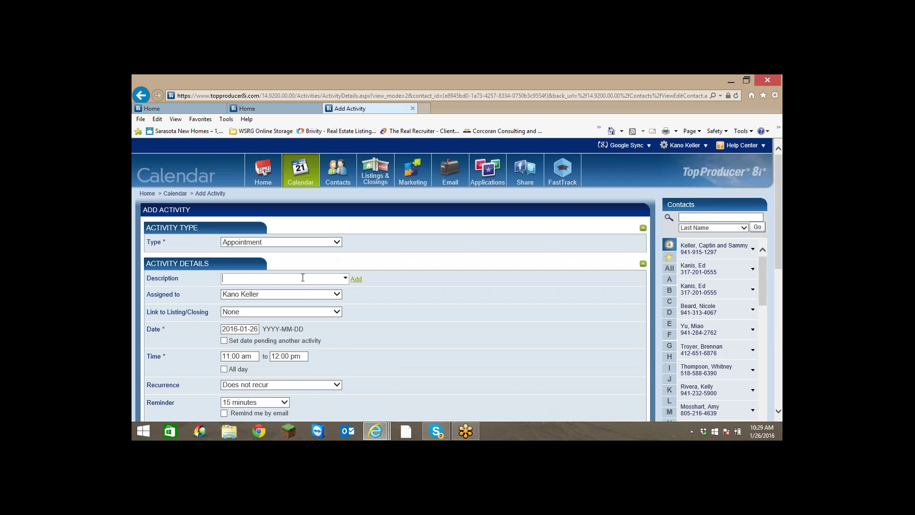
{"action": "type", "text": "Show homes"}
Schedule it for January 27, 01:00–03:00 PM with a 45-minute reminder, and submit it.
{"action": "left_click", "coordinate": [256, 328]}
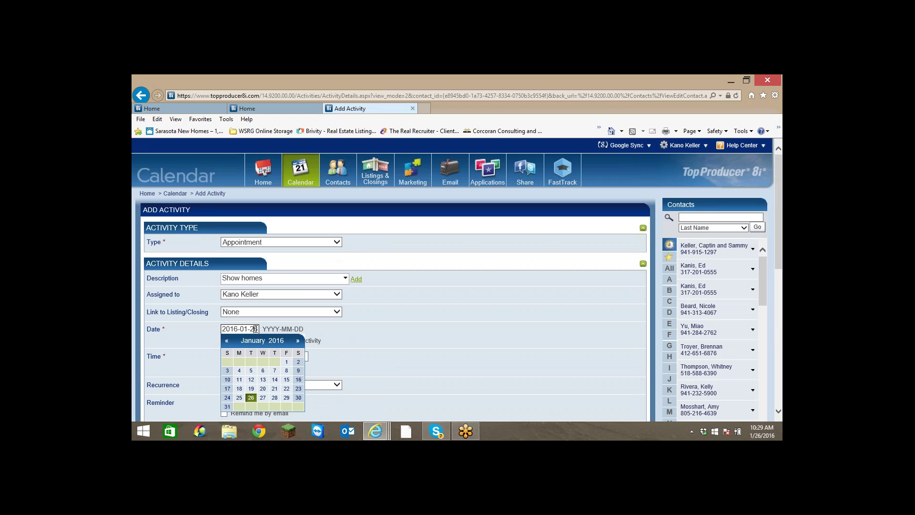
{"action": "left_click", "coordinate": [263, 398]}
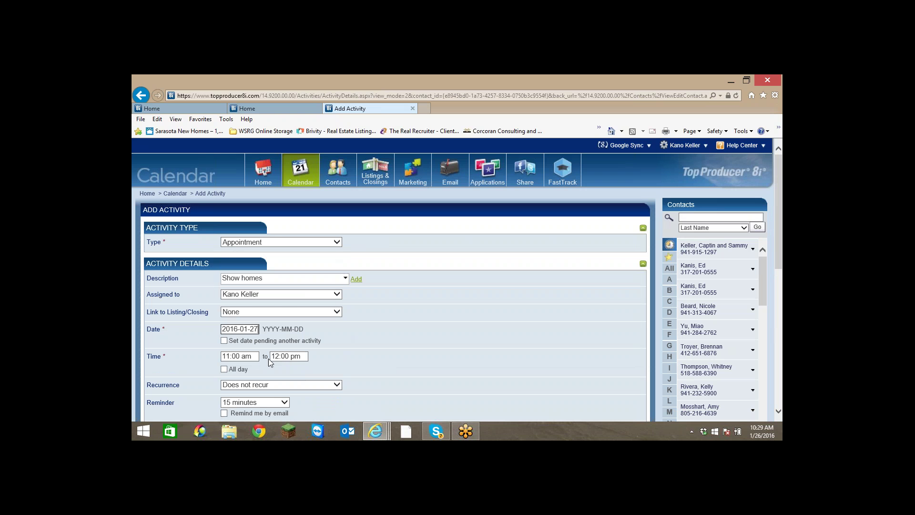
{"action": "left_click", "coordinate": [238, 356]}
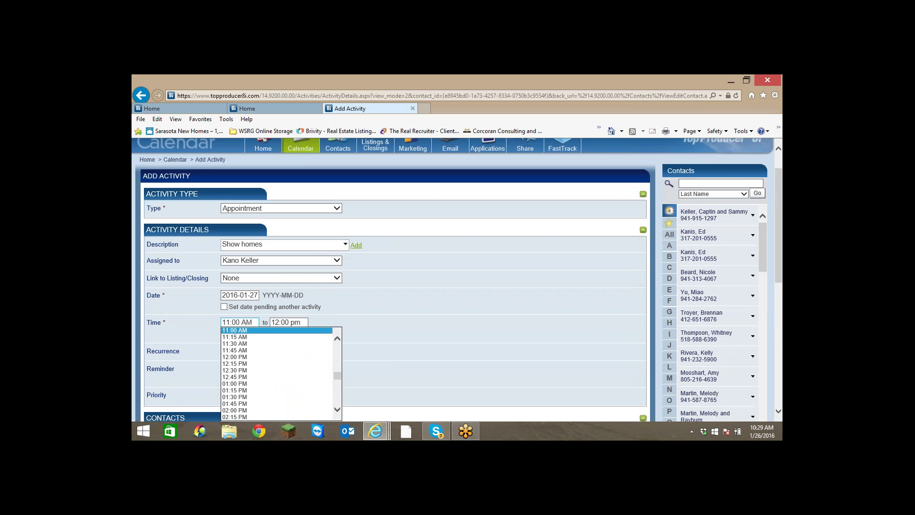
{"action": "left_click", "coordinate": [236, 383]}
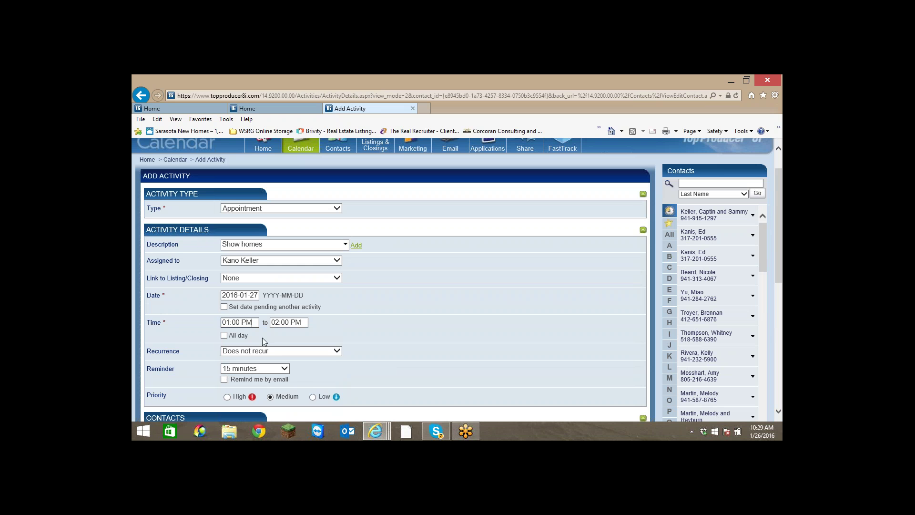
{"action": "left_click", "coordinate": [295, 323]}
{"action": "left_click", "coordinate": [287, 356]}
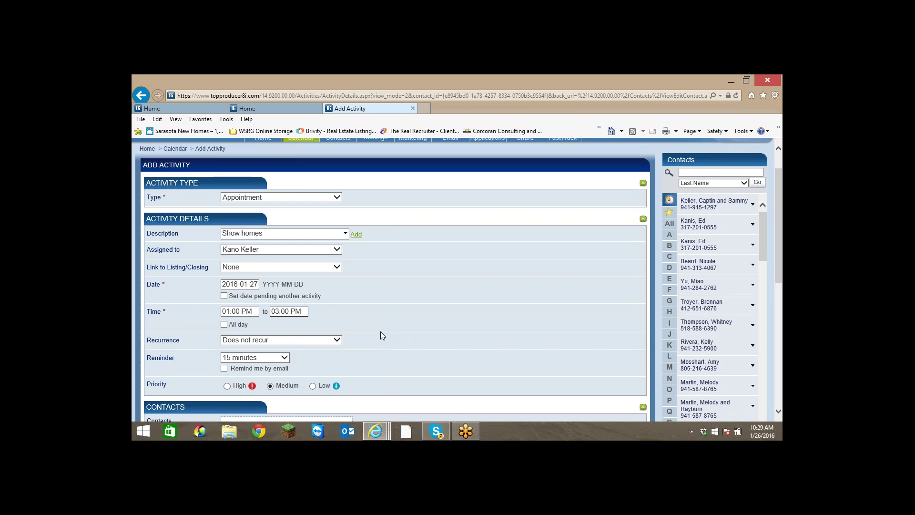
{"action": "scroll", "coordinate": [380, 331], "scroll_direction": "down", "scroll_amount": 2}
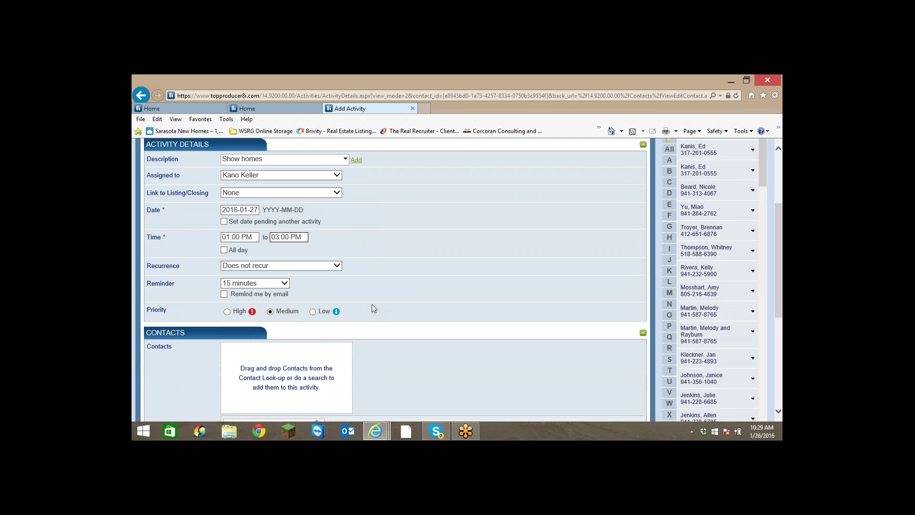
{"action": "left_click", "coordinate": [284, 283]}
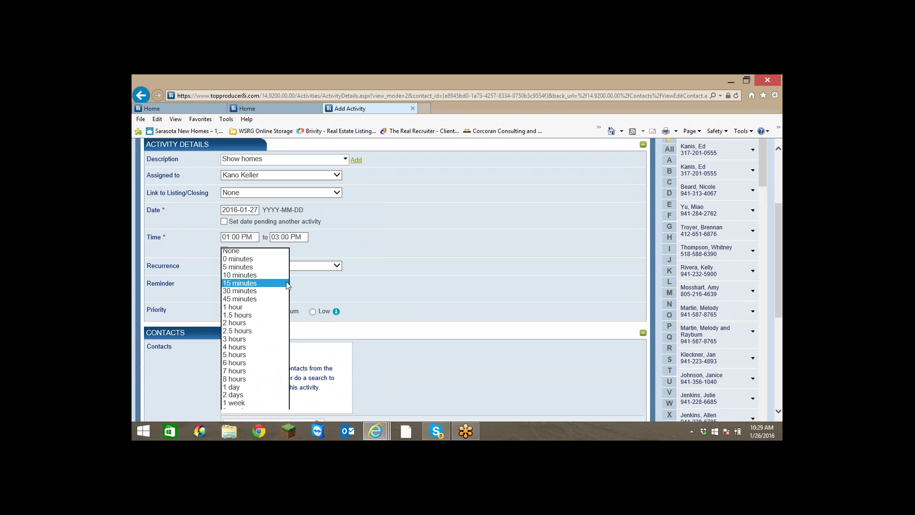
{"action": "left_click", "coordinate": [256, 301]}
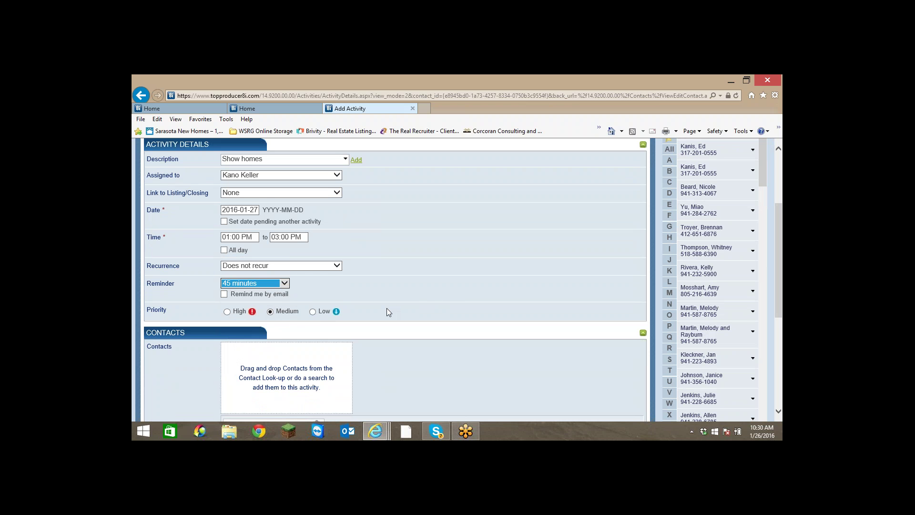
{"action": "scroll", "coordinate": [387, 311], "scroll_direction": "down", "scroll_amount": 5}
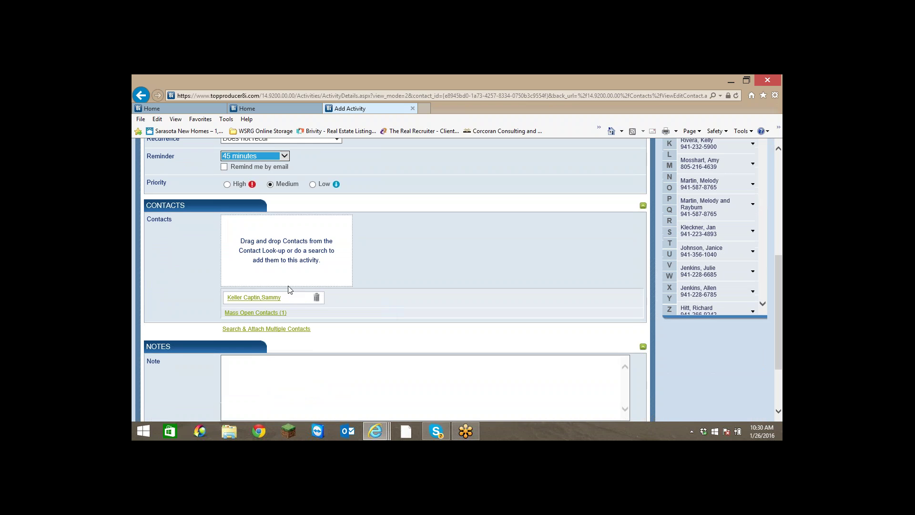
{"action": "scroll", "coordinate": [462, 294], "scroll_direction": "down", "scroll_amount": 1}
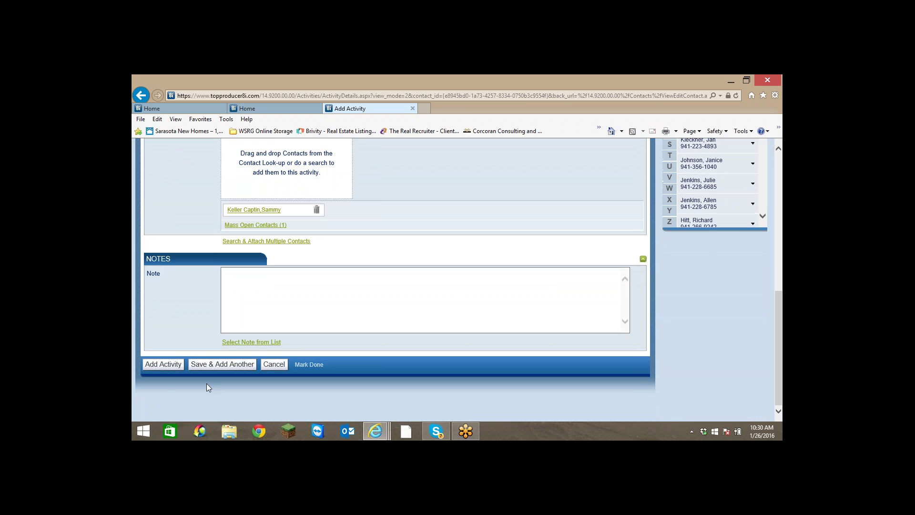
{"action": "left_click", "coordinate": [163, 365]}
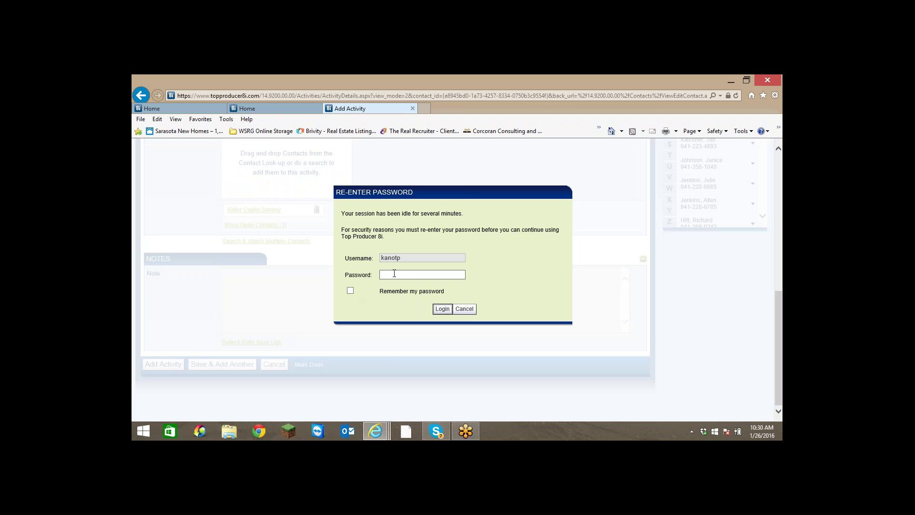
Re-enter the account password to restore the session and save the appointment.
{"action": "left_click", "coordinate": [395, 275]}
{"action": "type", "text": "••••••••"}
{"action": "left_click", "coordinate": [441, 308]}
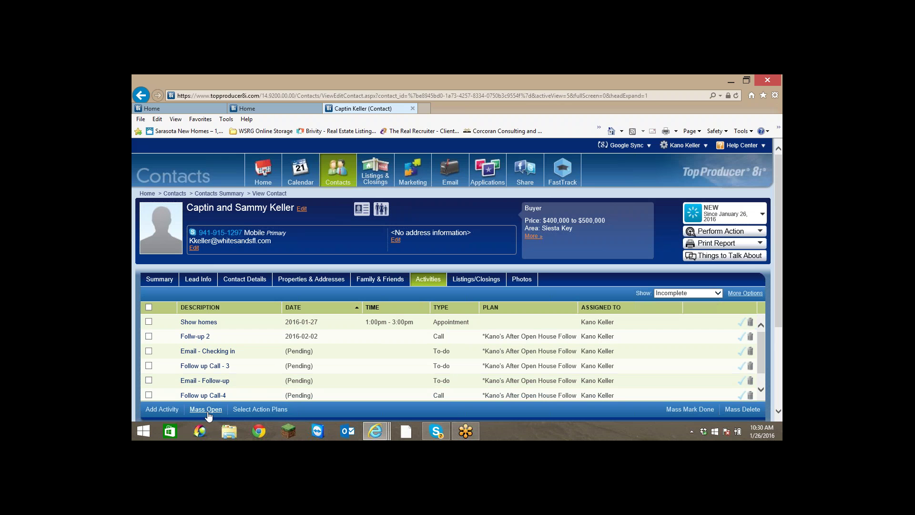
Start another activity and log in again with Remember My Password turned on.
{"action": "left_click", "coordinate": [162, 410]}
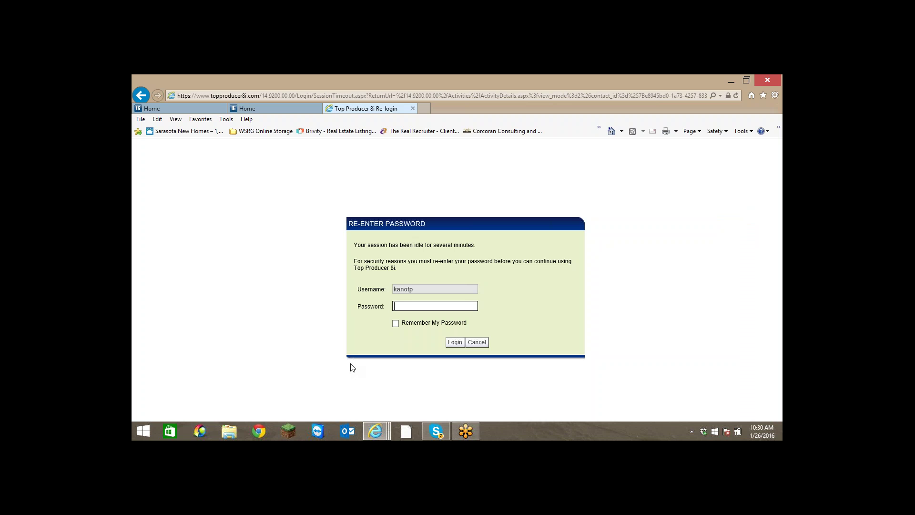
{"action": "type", "text": "*********"}
{"action": "left_click", "coordinate": [394, 325]}
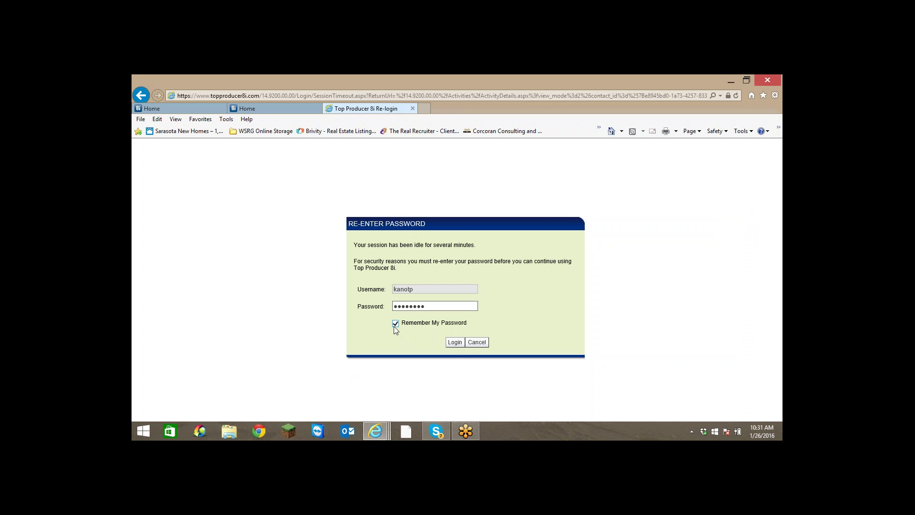
{"action": "left_click", "coordinate": [455, 343]}
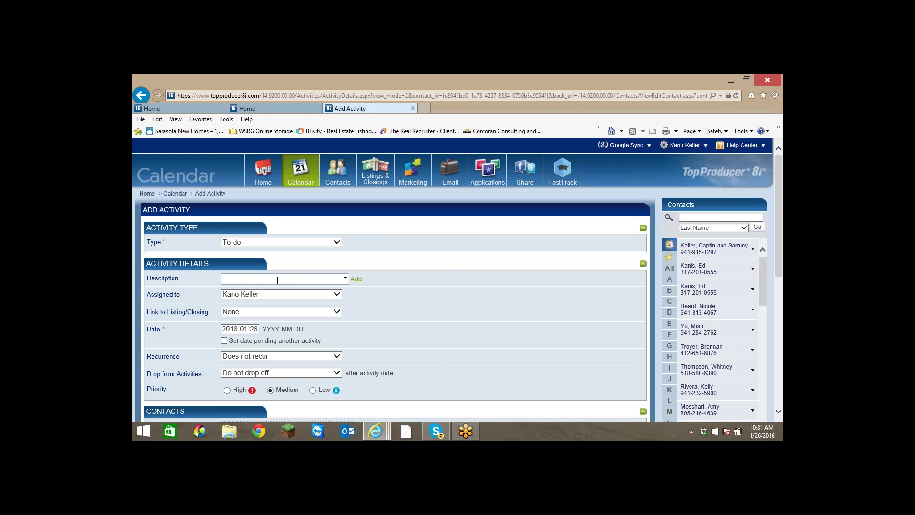
Describe the to-do as 'Schedule Showings on Properties', confirm the contact is attached, and submit it.
{"action": "type", "text": "Sche"}
{"action": "type", "text": "dule"}
{"action": "type", "text": " Showing"}
{"action": "type", "text": "s on Proper"}
{"action": "type", "text": "ty"}
{"action": "type", "text": "ies"}
{"action": "scroll", "coordinate": [389, 333], "scroll_direction": "down", "scroll_amount": 1}
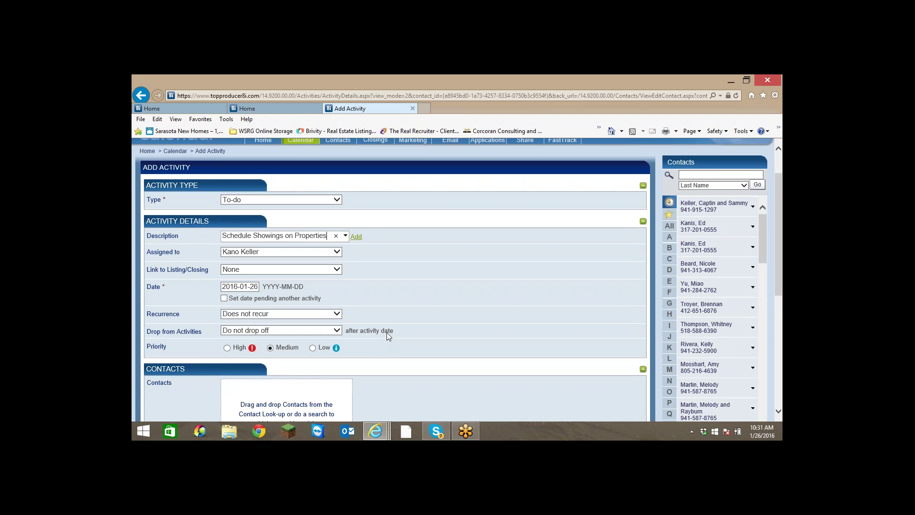
{"action": "scroll", "coordinate": [387, 335], "scroll_direction": "down", "scroll_amount": 2}
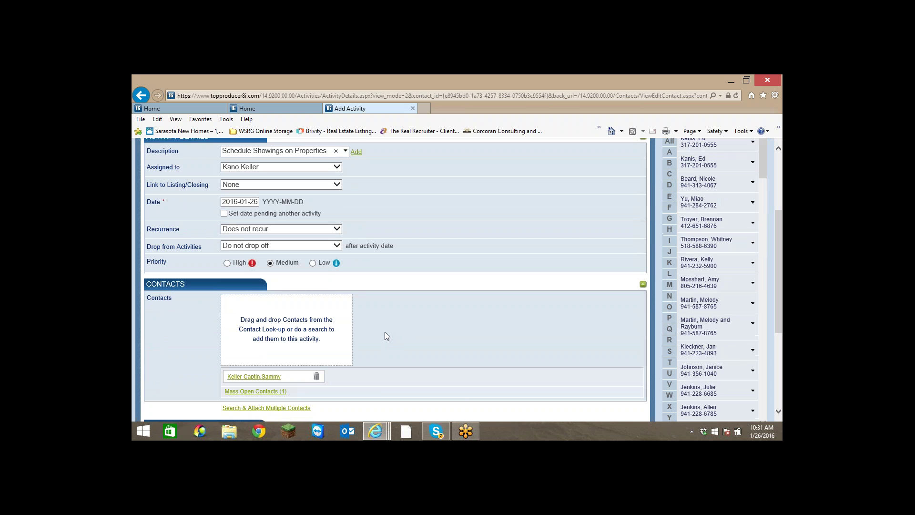
{"action": "scroll", "coordinate": [377, 339], "scroll_direction": "up", "scroll_amount": 2}
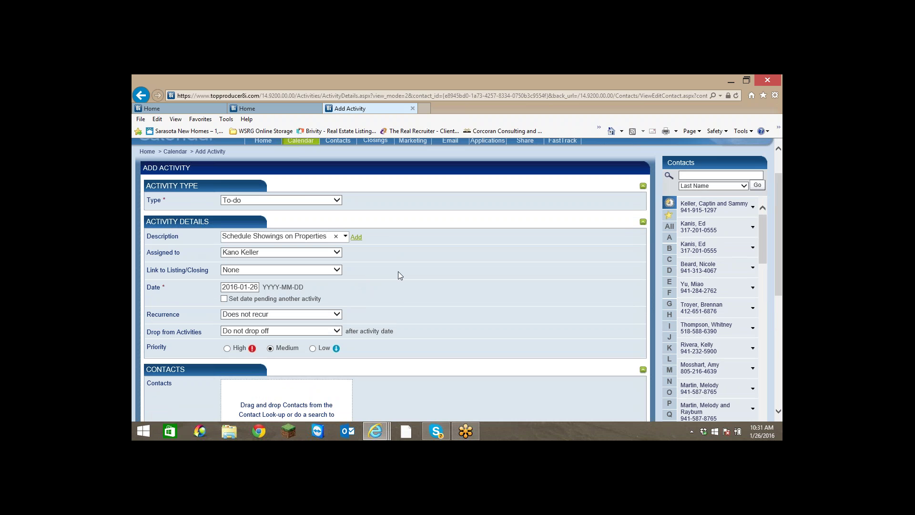
{"action": "scroll", "coordinate": [400, 274], "scroll_direction": "down", "scroll_amount": 2}
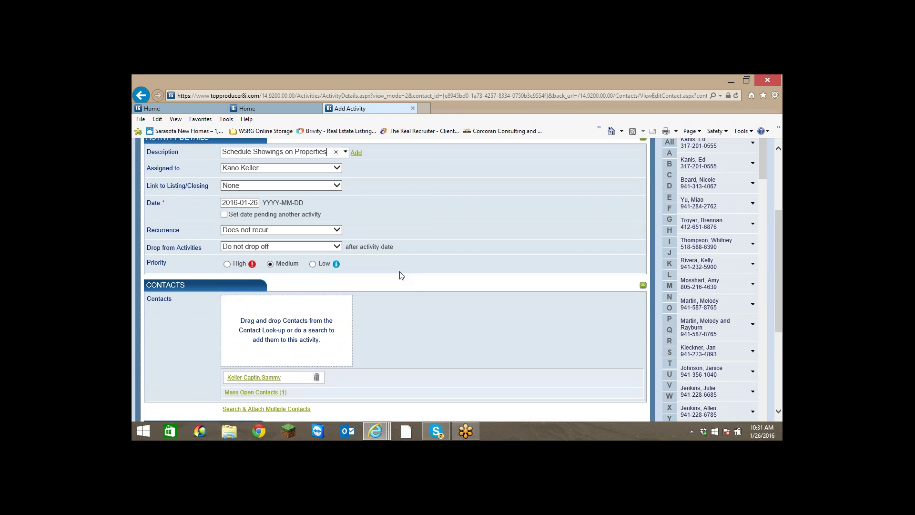
{"action": "scroll", "coordinate": [400, 275], "scroll_direction": "down", "scroll_amount": 4}
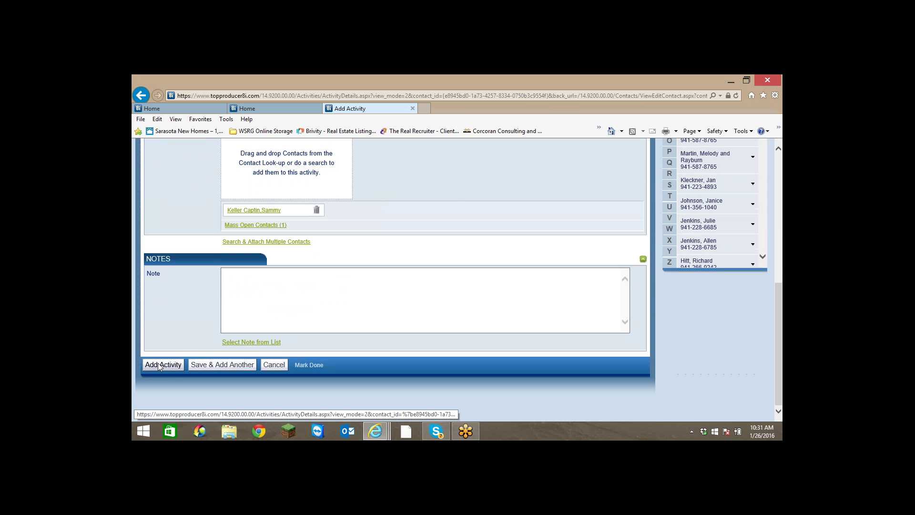
{"action": "left_click", "coordinate": [159, 365]}
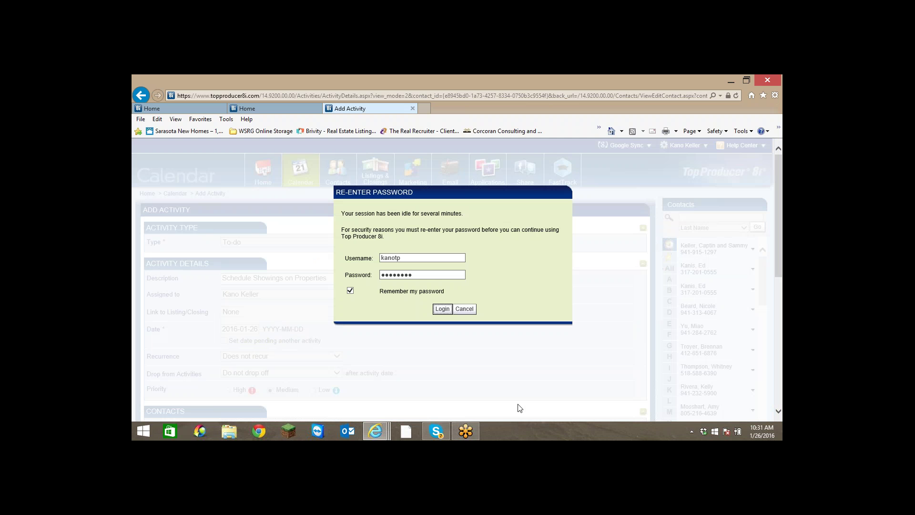
Log back in and retry submitting the showings to-do after dismissing the password prompt.
{"action": "left_click", "coordinate": [442, 309]}
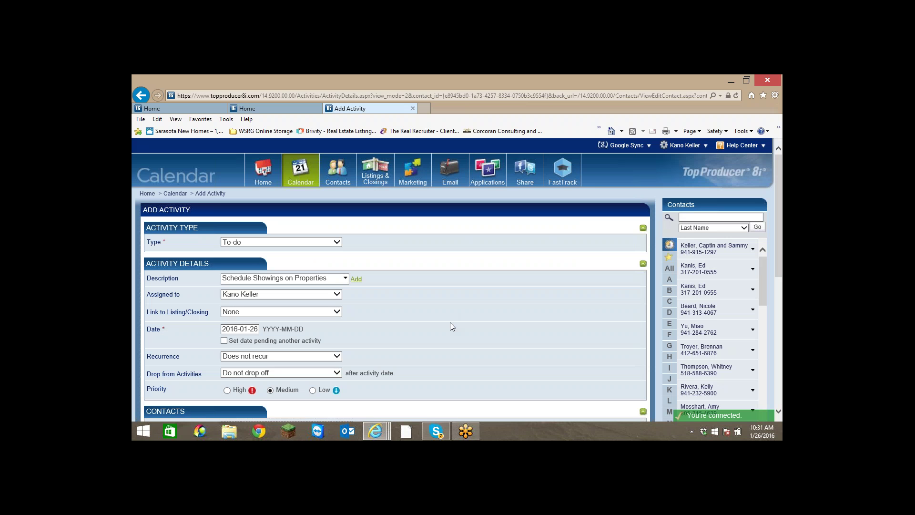
{"action": "scroll", "coordinate": [450, 326], "scroll_direction": "down", "scroll_amount": 6}
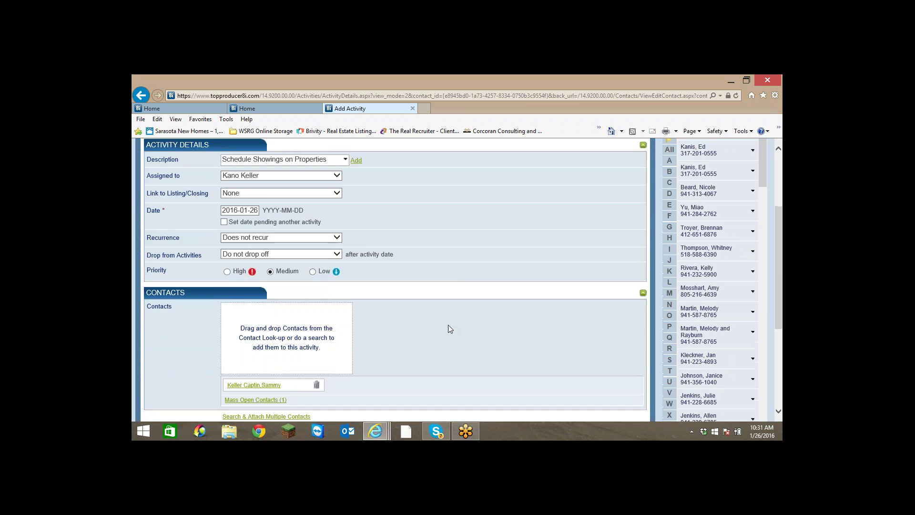
{"action": "left_click", "coordinate": [181, 364]}
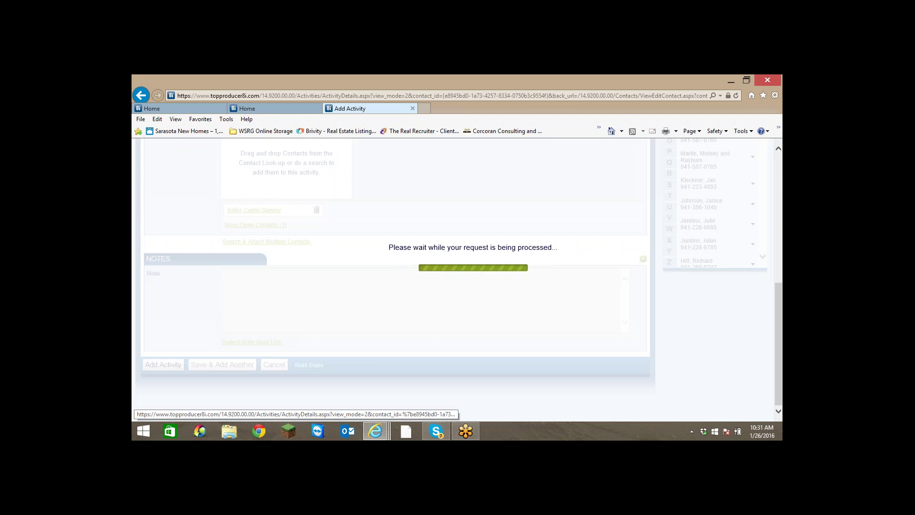
{"action": "left_click", "coordinate": [472, 309]}
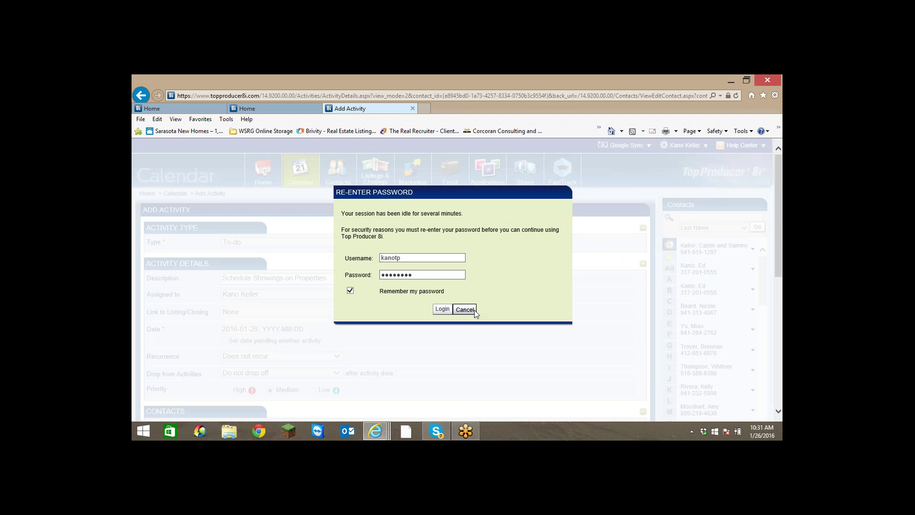
{"action": "scroll", "coordinate": [392, 354], "scroll_direction": "down", "scroll_amount": 6}
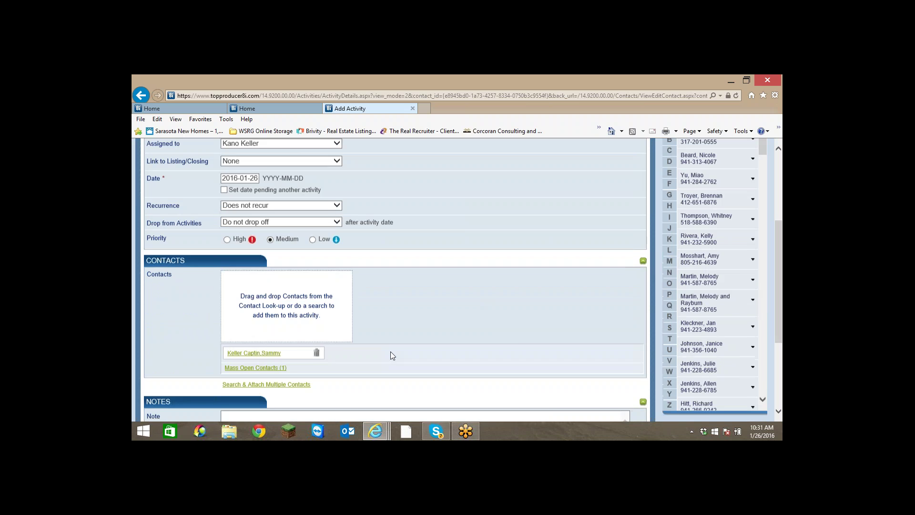
{"action": "left_click", "coordinate": [162, 364]}
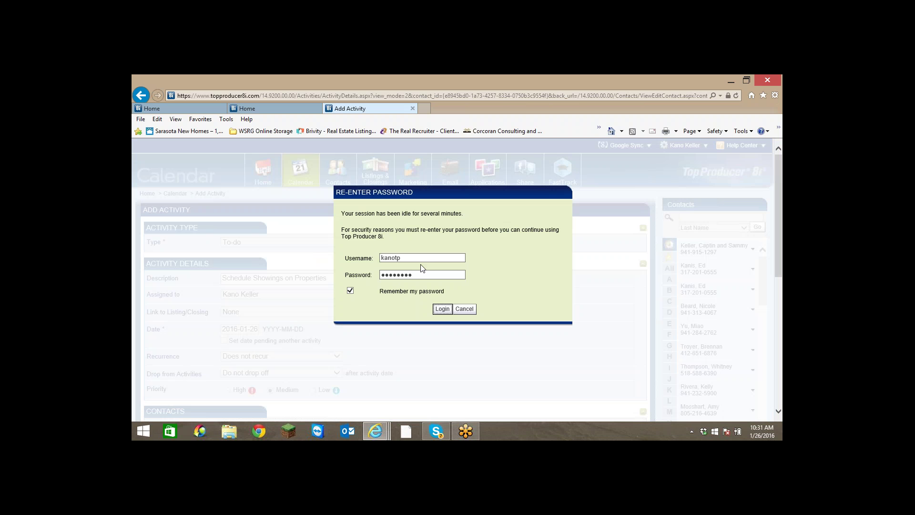
Log in again with password remembering turned off, returning to the to-do form.
{"action": "left_click", "coordinate": [351, 290]}
{"action": "key", "text": "shift+Tab"}
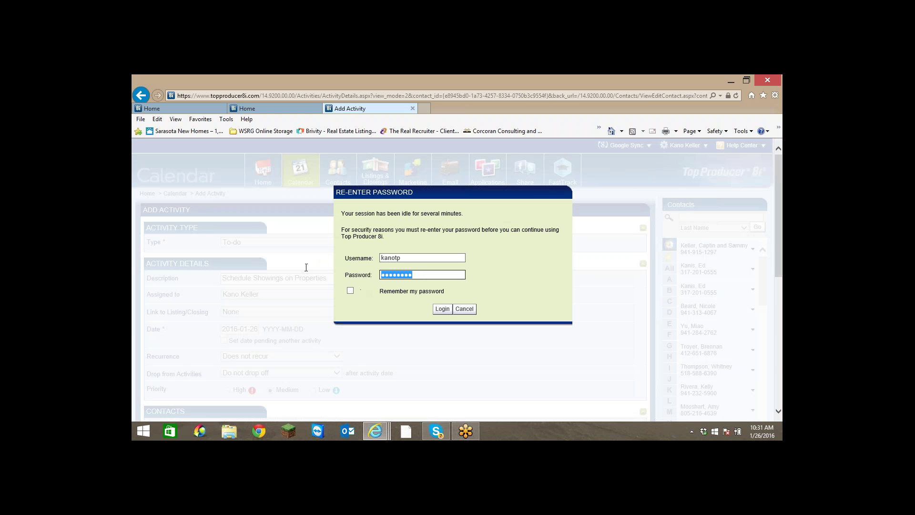
{"action": "key", "text": "Return"}
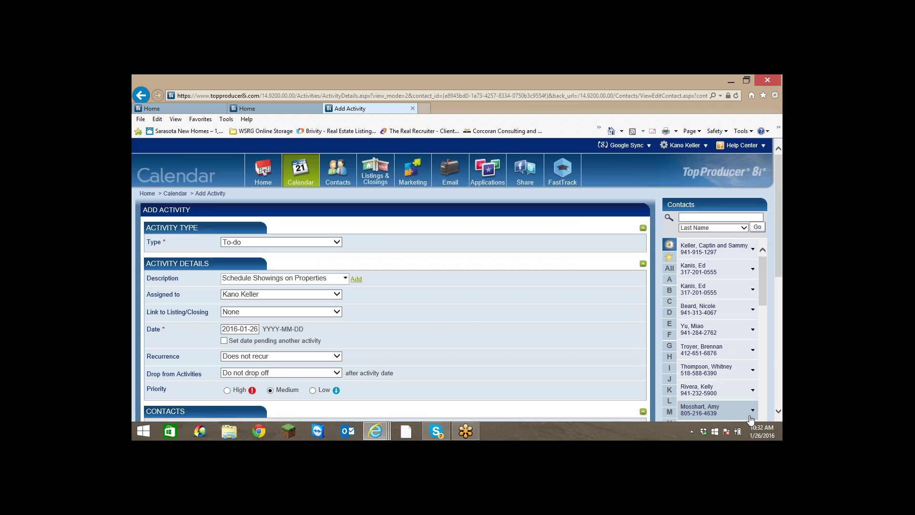
{"action": "left_click", "coordinate": [778, 412]}
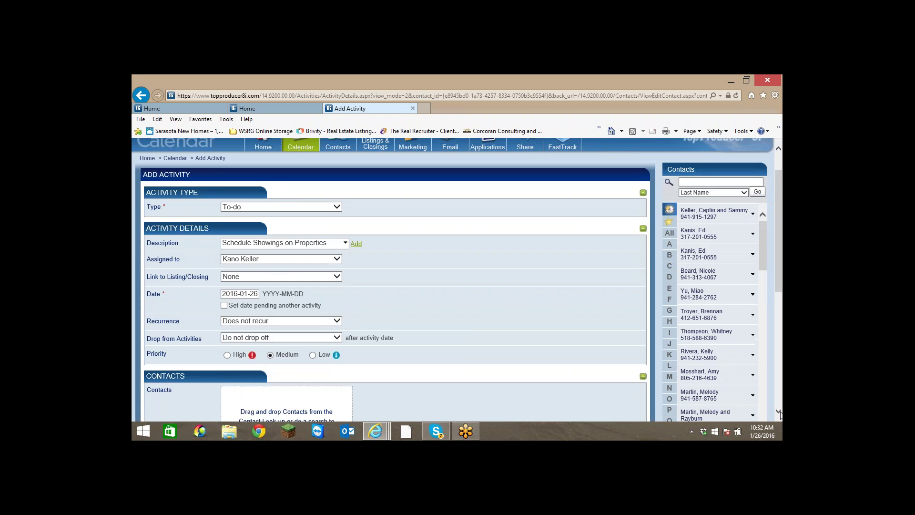
{"action": "scroll", "coordinate": [767, 409], "scroll_direction": "down", "scroll_amount": 5}
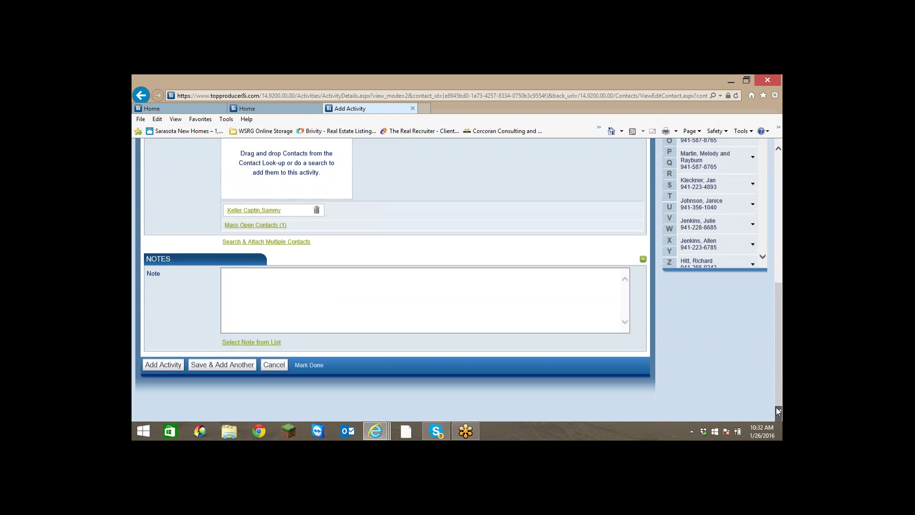
Save the showings to-do and confirm it in the contact's Activities, Calendar, and Home To-Dos.
{"action": "left_click", "coordinate": [173, 365]}
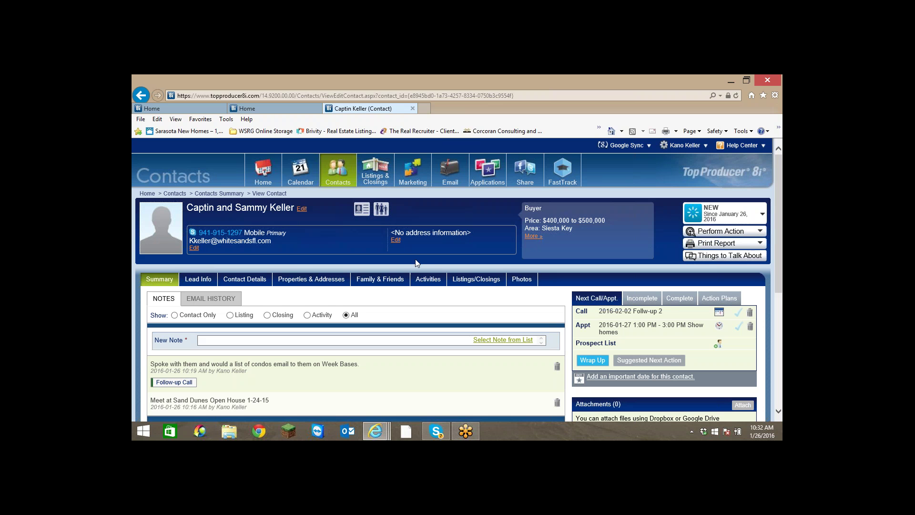
{"action": "left_click", "coordinate": [428, 278]}
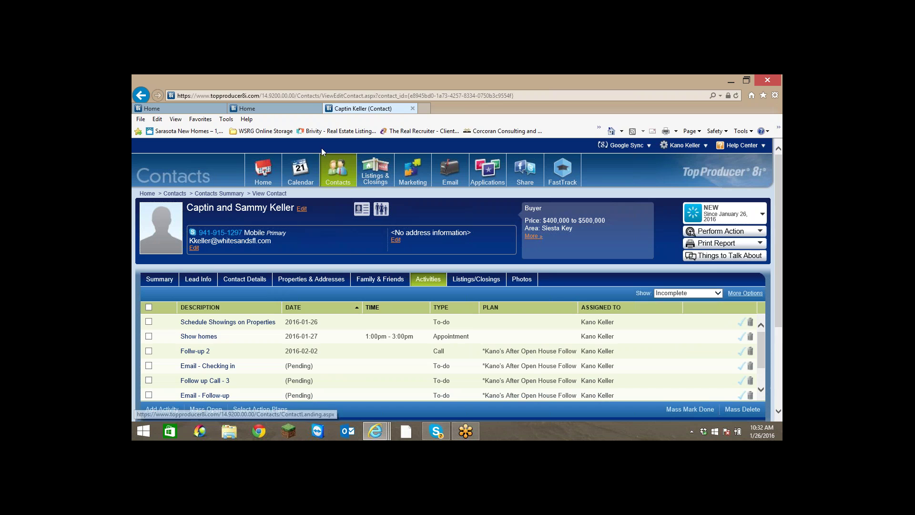
{"action": "left_click", "coordinate": [301, 171]}
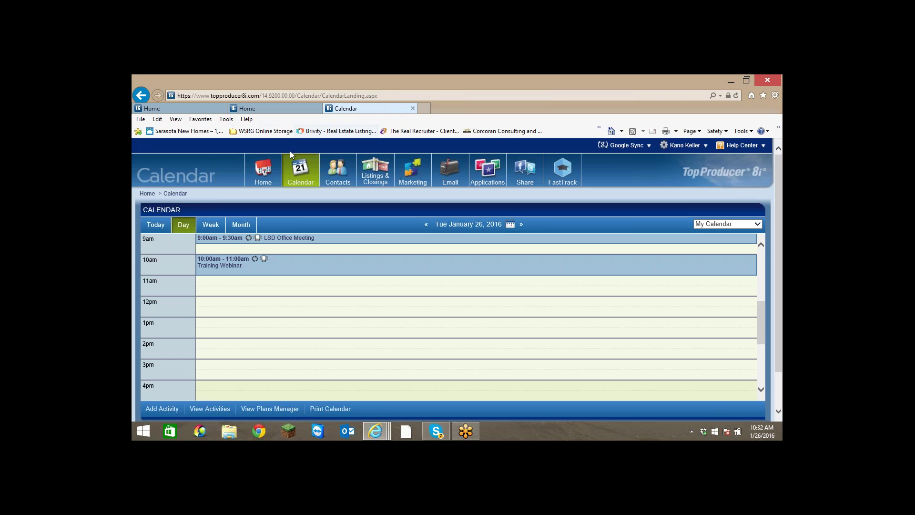
{"action": "left_click", "coordinate": [262, 171]}
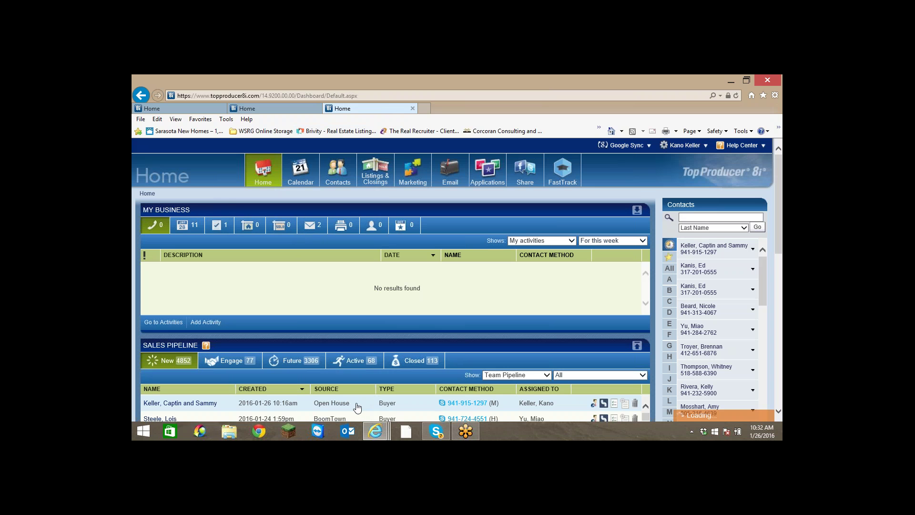
{"action": "left_click", "coordinate": [219, 224]}
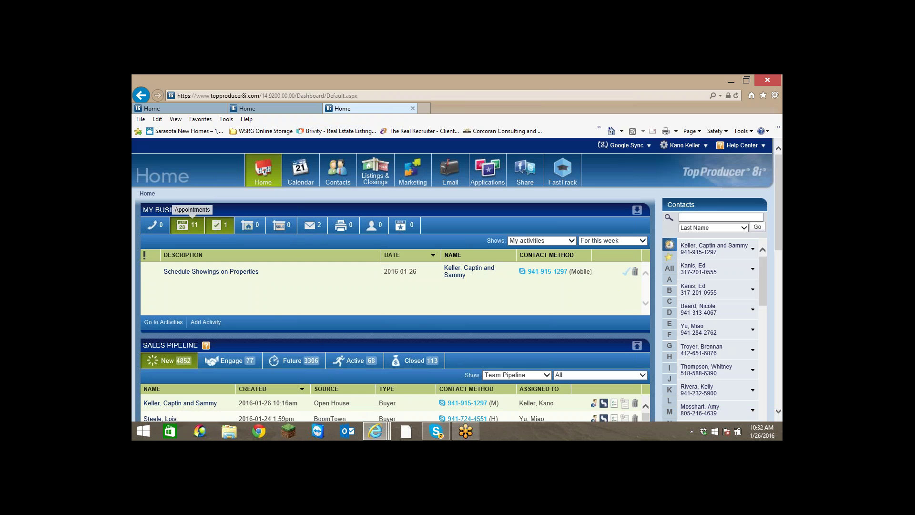
Try viewing this week's appointments and to-dos, cancelling the repeated password prompts.
{"action": "left_click", "coordinate": [183, 225]}
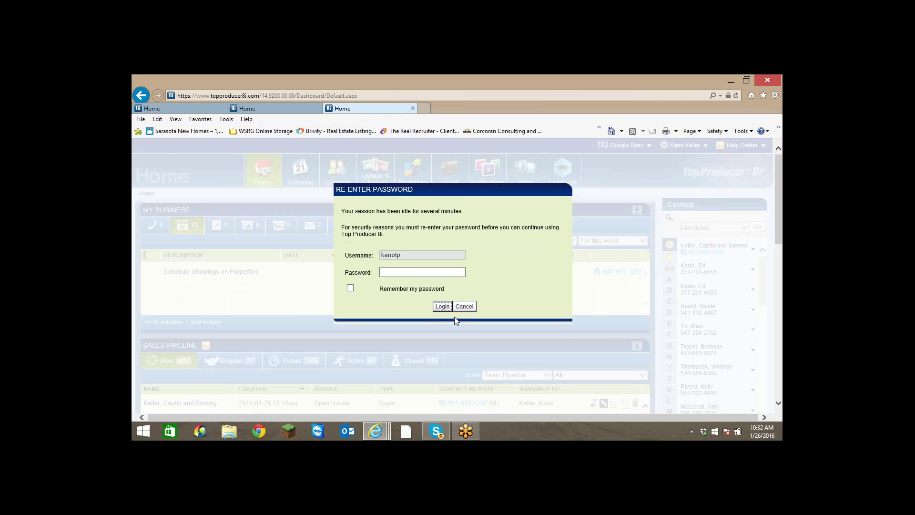
{"action": "left_click", "coordinate": [464, 305]}
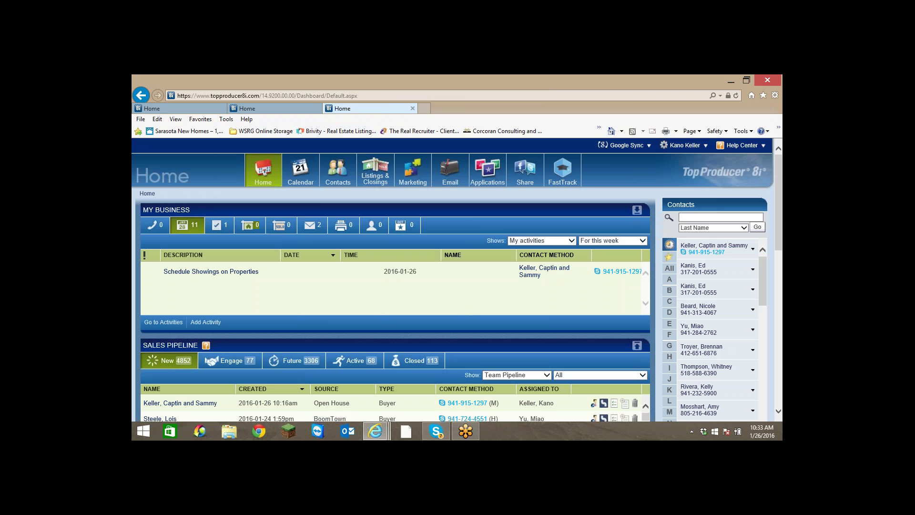
{"action": "left_click", "coordinate": [184, 227]}
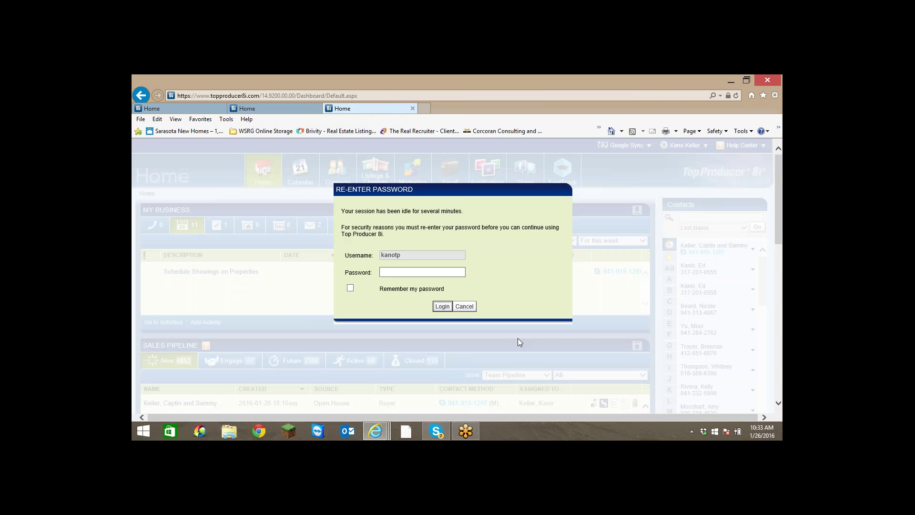
{"action": "left_click", "coordinate": [465, 305]}
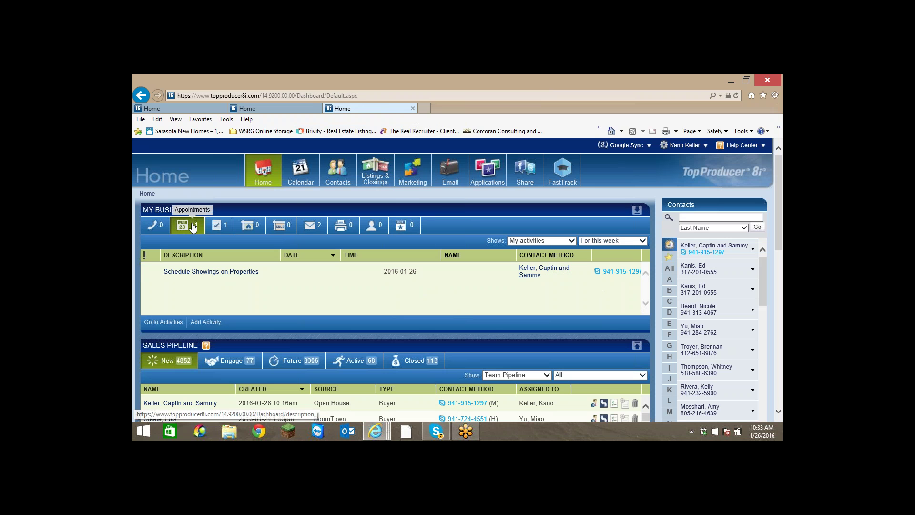
{"action": "left_click", "coordinate": [221, 228]}
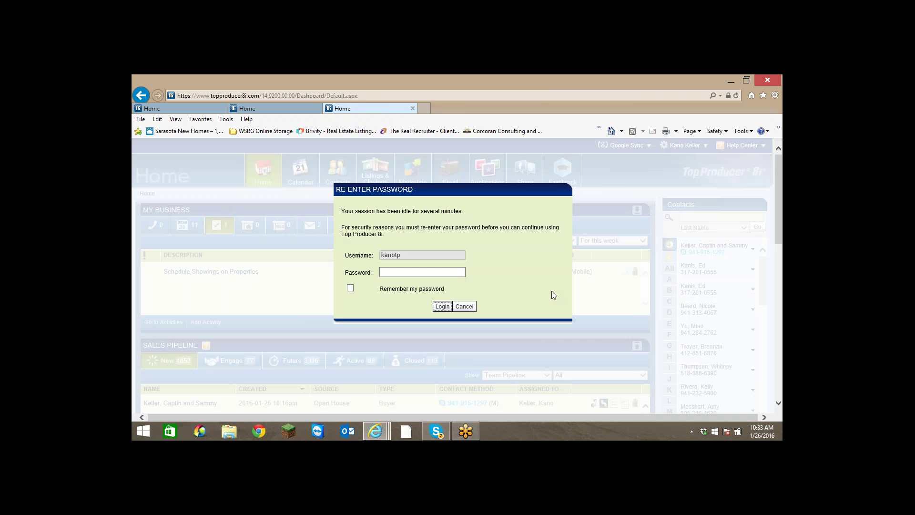
{"action": "left_click", "coordinate": [461, 308]}
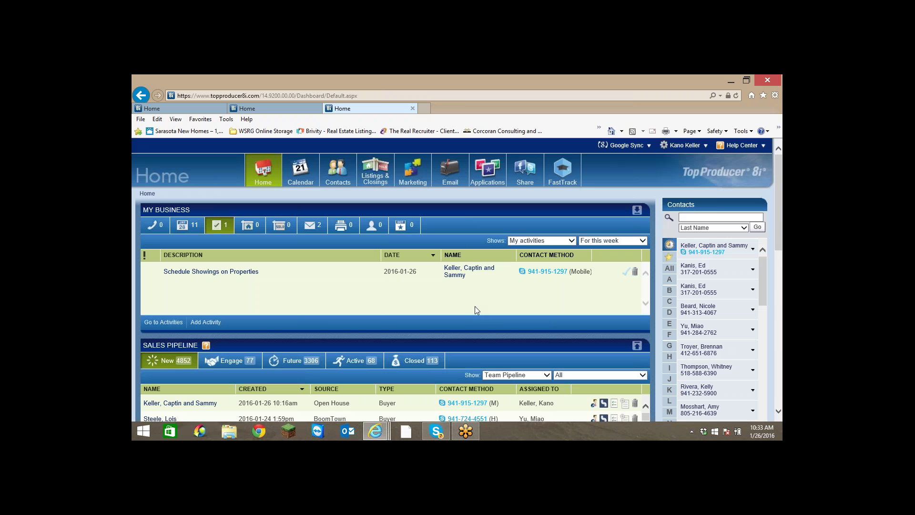
Sign out, then sign back in with the saved account.
{"action": "left_click", "coordinate": [685, 145]}
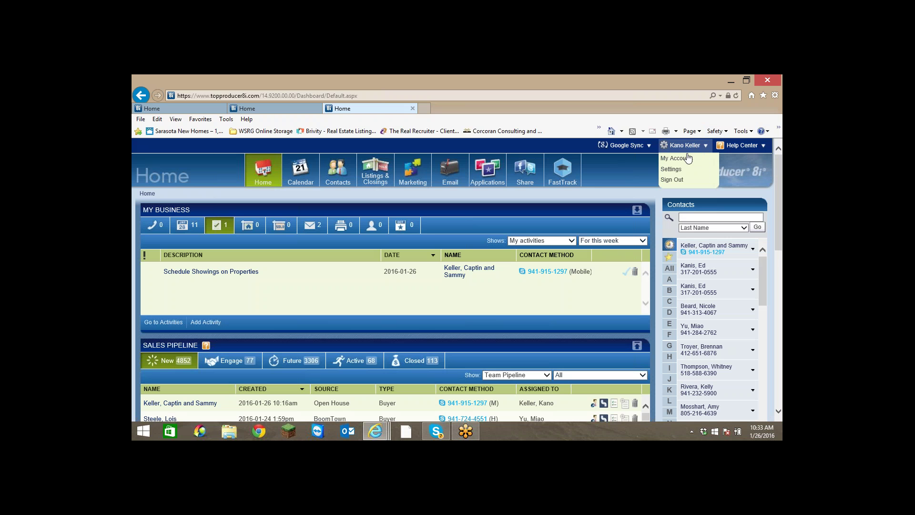
{"action": "left_click", "coordinate": [672, 180]}
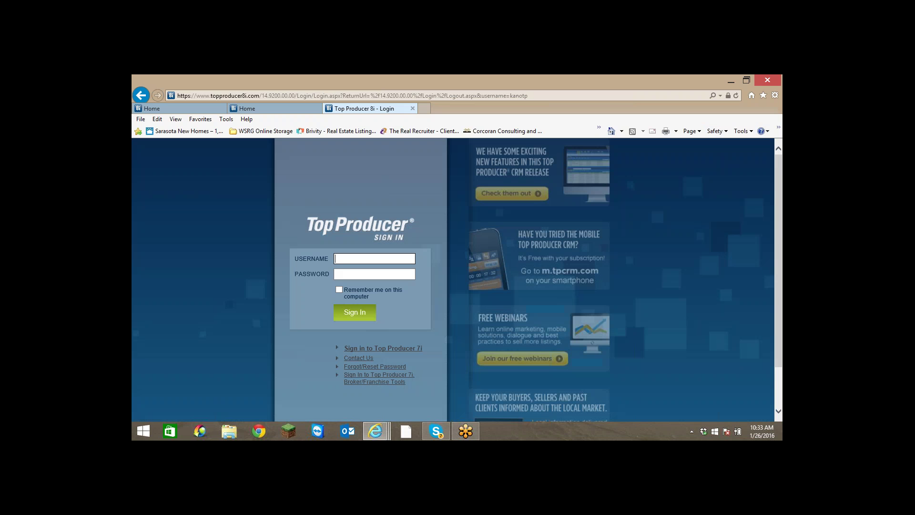
{"action": "left_click", "coordinate": [389, 257]}
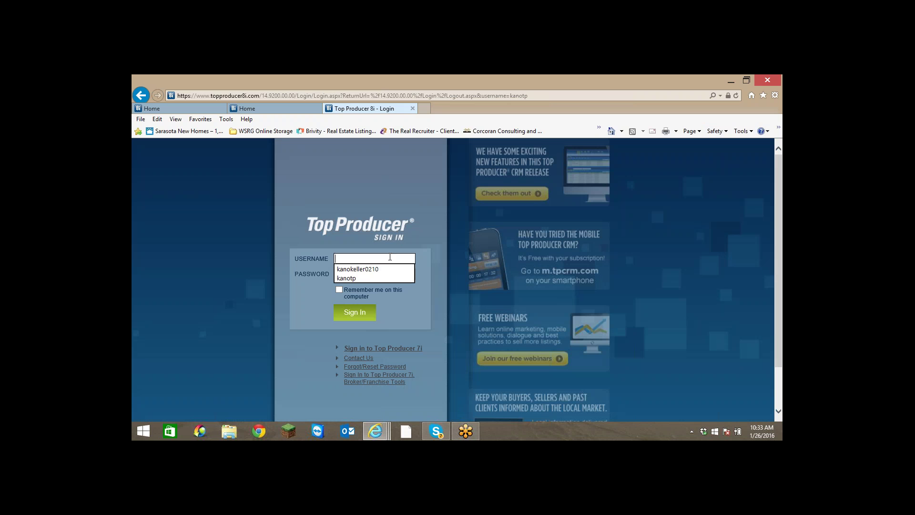
{"action": "left_click", "coordinate": [351, 278]}
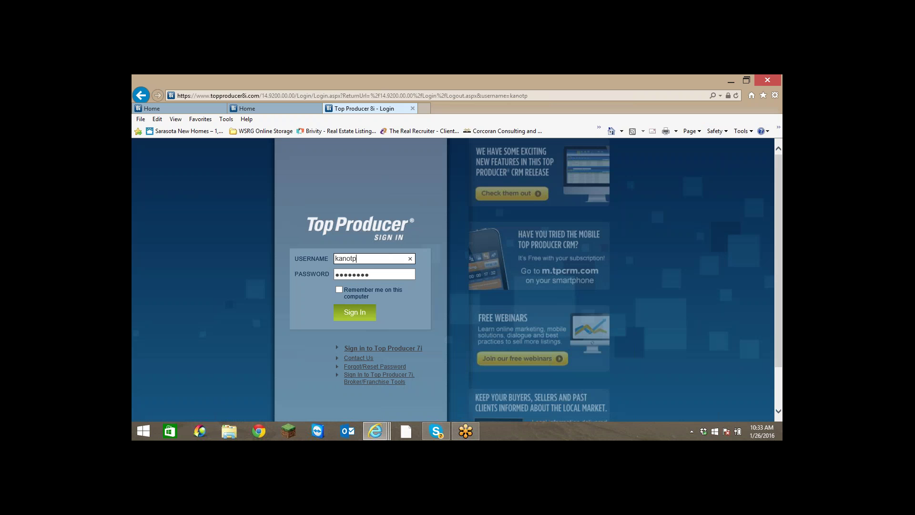
{"action": "left_click", "coordinate": [362, 314]}
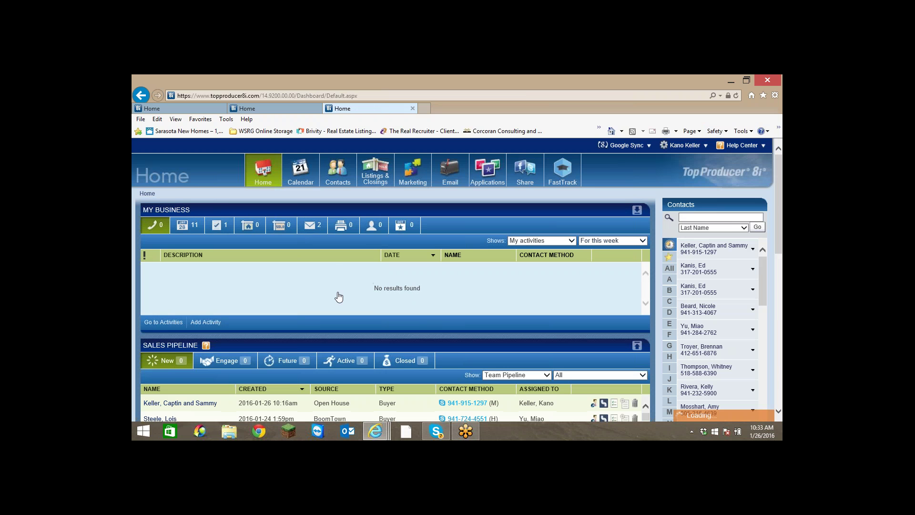
{"action": "left_click", "coordinate": [218, 225]}
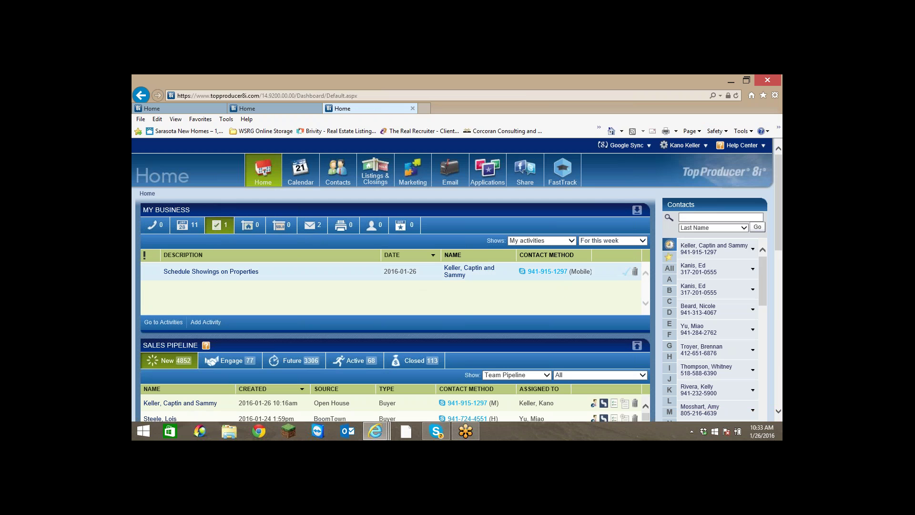
{"action": "left_click", "coordinate": [626, 276]}
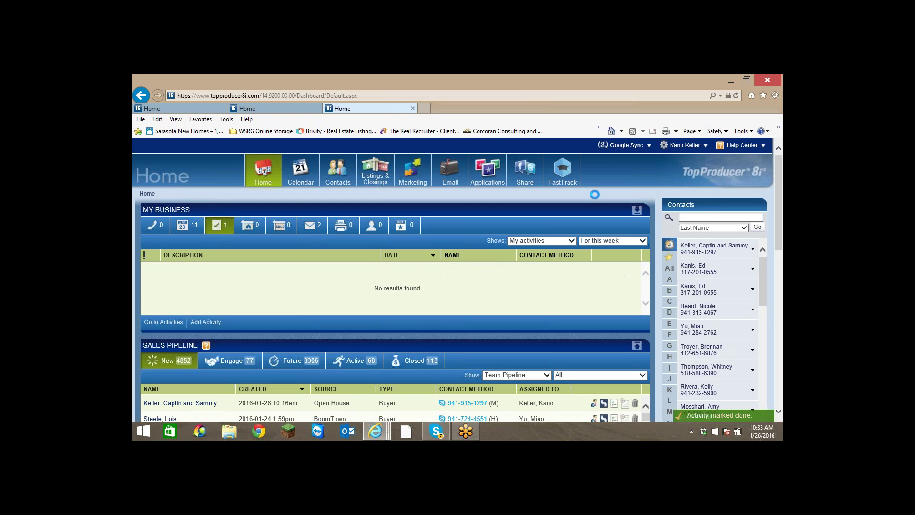
{"action": "left_click", "coordinate": [187, 224]}
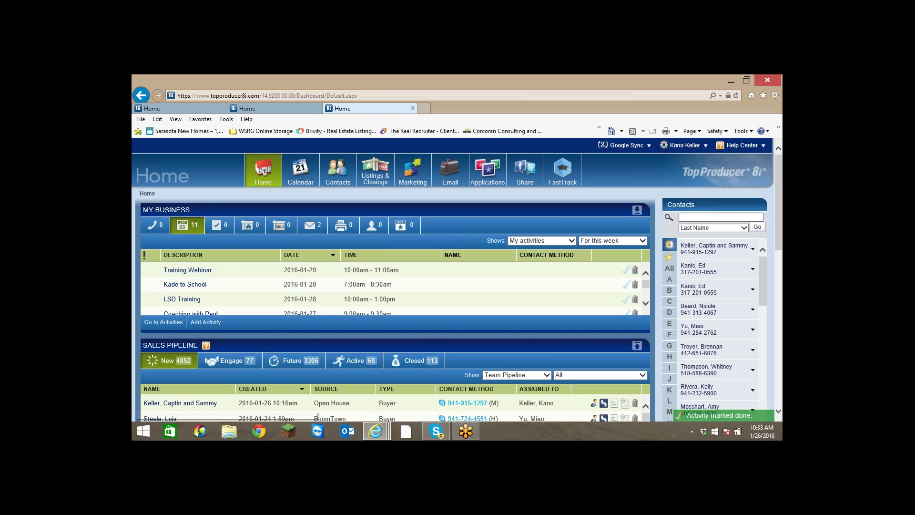
{"action": "scroll", "coordinate": [379, 303], "scroll_direction": "down", "scroll_amount": 5}
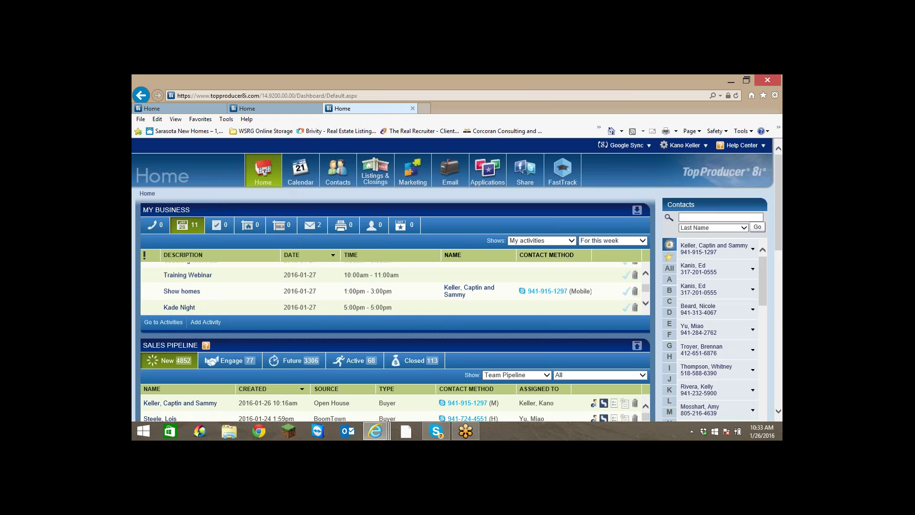
{"action": "scroll", "coordinate": [375, 294], "scroll_direction": "down", "scroll_amount": 3}
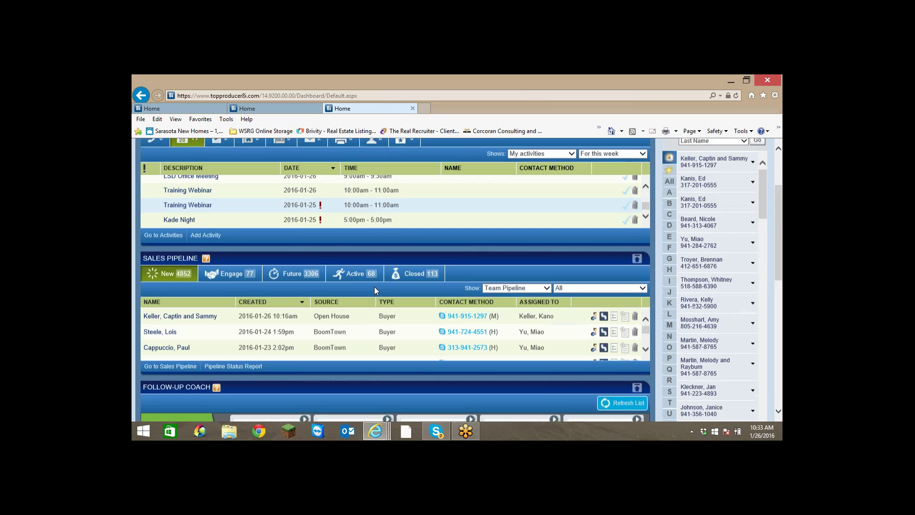
{"action": "scroll", "coordinate": [456, 245], "scroll_direction": "up", "scroll_amount": 3}
{"action": "scroll", "coordinate": [330, 248], "scroll_direction": "up", "scroll_amount": 5}
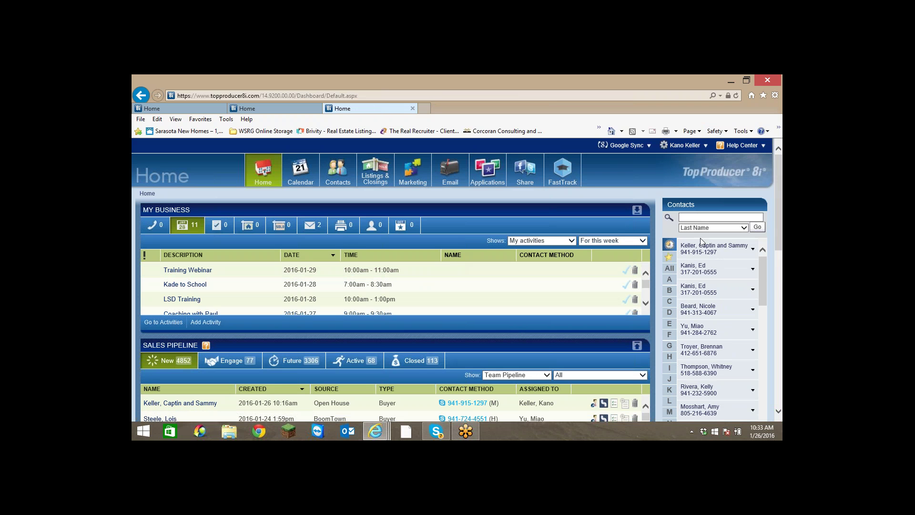
Open the buyer's full record from the Contacts sidebar, logging back in with the password remembered.
{"action": "left_click", "coordinate": [706, 249]}
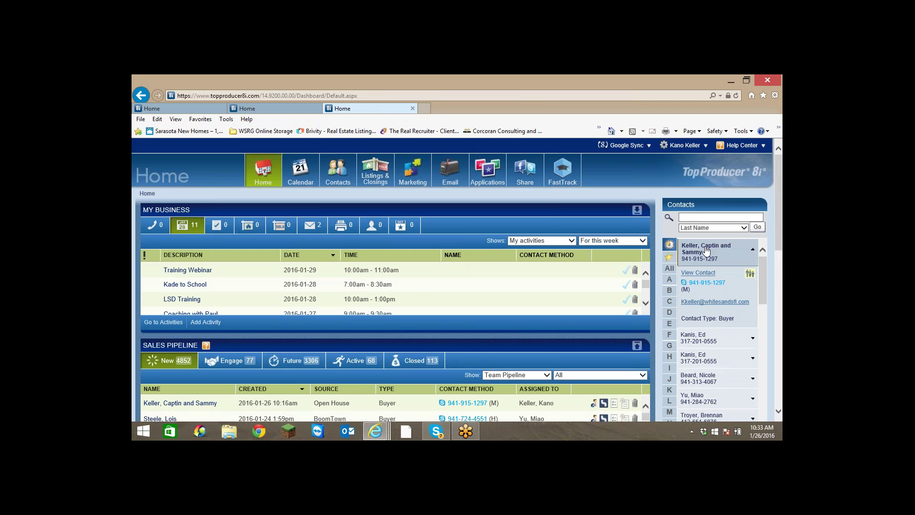
{"action": "left_click", "coordinate": [704, 276]}
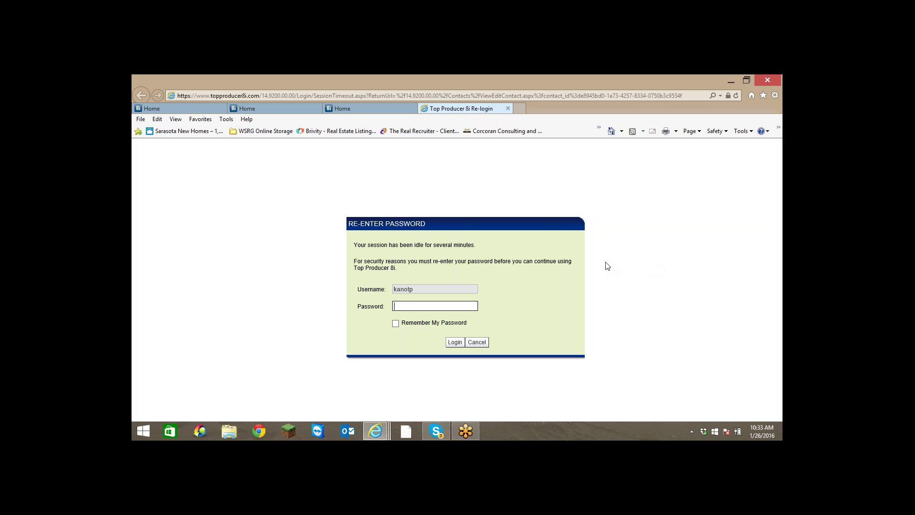
{"action": "type", "text": "••"}
{"action": "left_click", "coordinate": [395, 323]}
{"action": "left_click", "coordinate": [454, 343]}
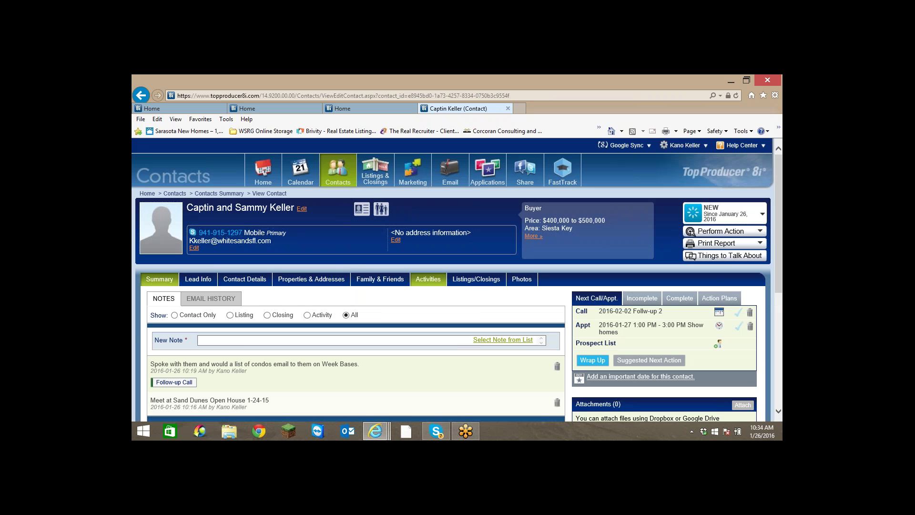
Show the contact's incomplete activities, led by the 2016-01-27 Show homes appointment.
{"action": "left_click", "coordinate": [428, 278]}
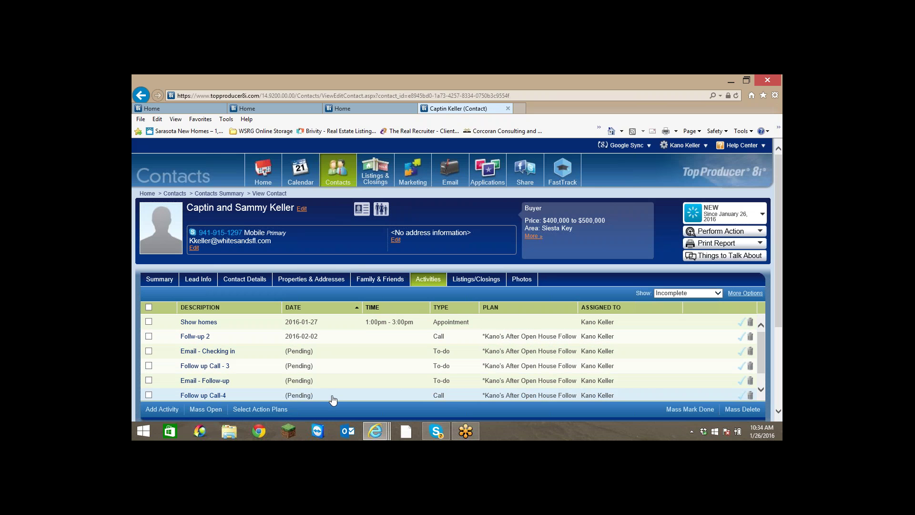
{"action": "scroll", "coordinate": [333, 398], "scroll_direction": "down", "scroll_amount": 1}
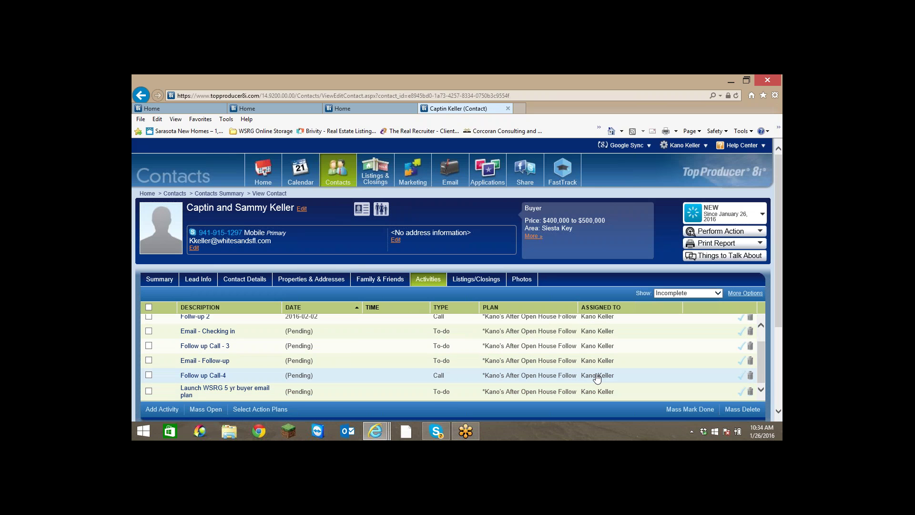
{"action": "scroll", "coordinate": [596, 377], "scroll_direction": "up", "scroll_amount": 2}
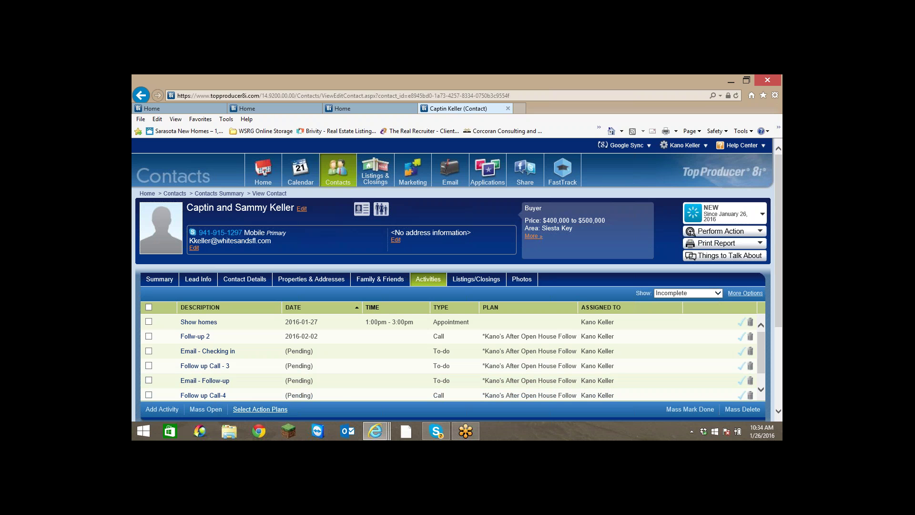
Remove the After Open House Follow up action plan, keeping completed activity history.
{"action": "left_click", "coordinate": [260, 409]}
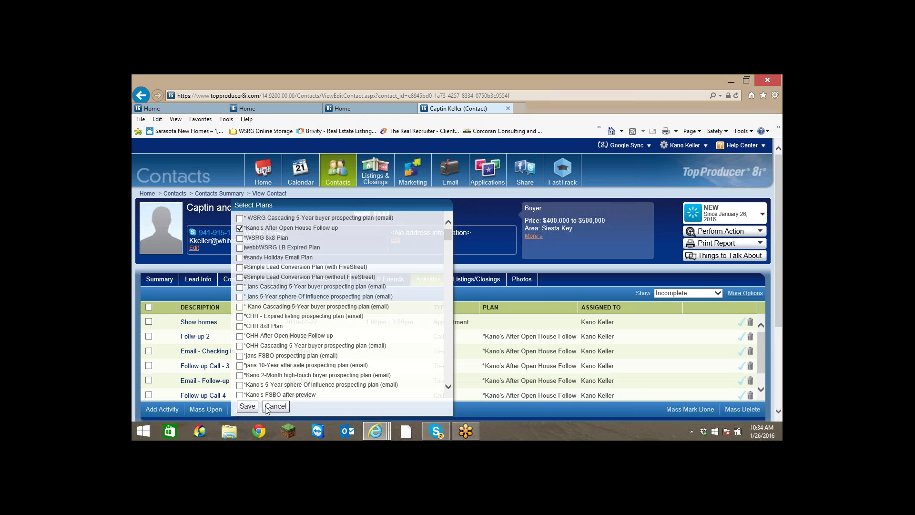
{"action": "left_click", "coordinate": [262, 228]}
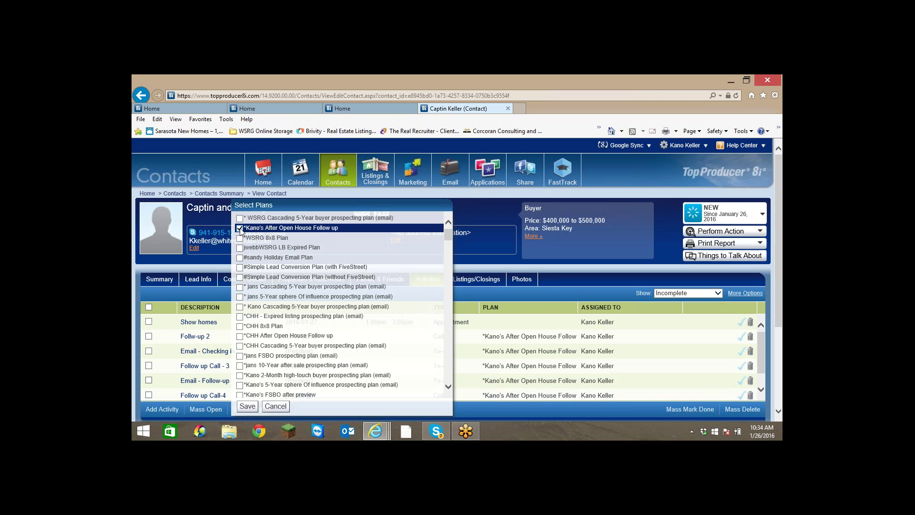
{"action": "left_click", "coordinate": [240, 229]}
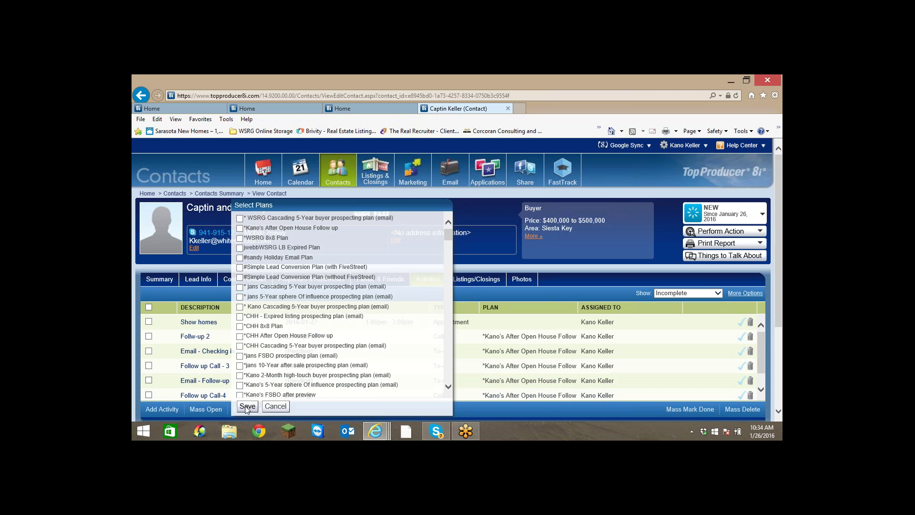
{"action": "left_click", "coordinate": [248, 407]}
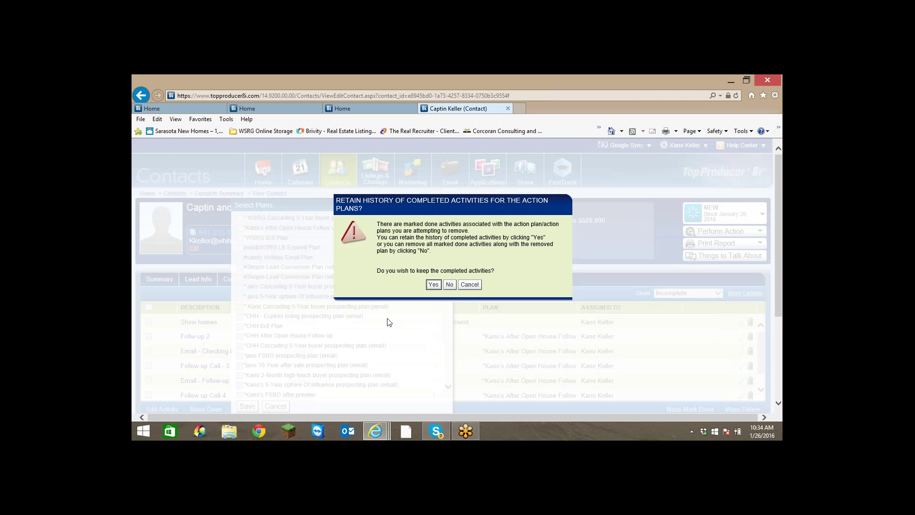
{"action": "left_click", "coordinate": [433, 285]}
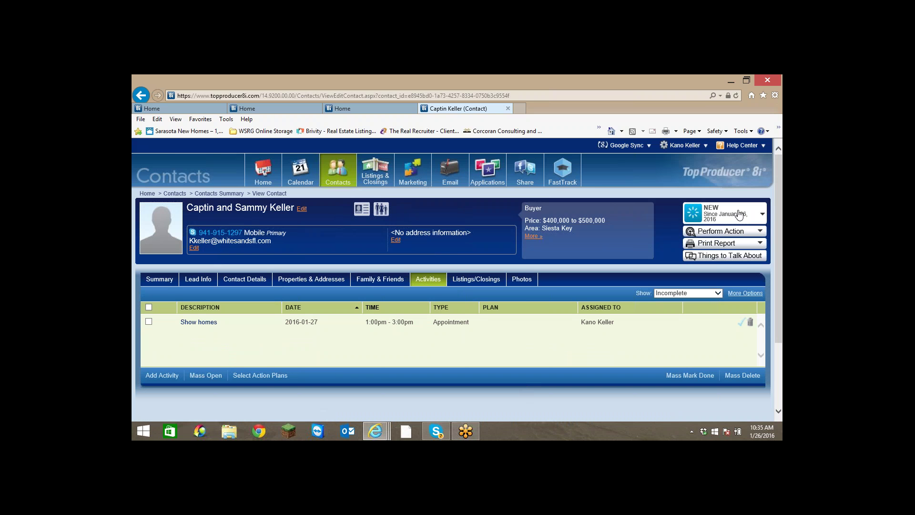
Change the contact's status from New to Active and return to the Summary.
{"action": "left_click", "coordinate": [762, 215]}
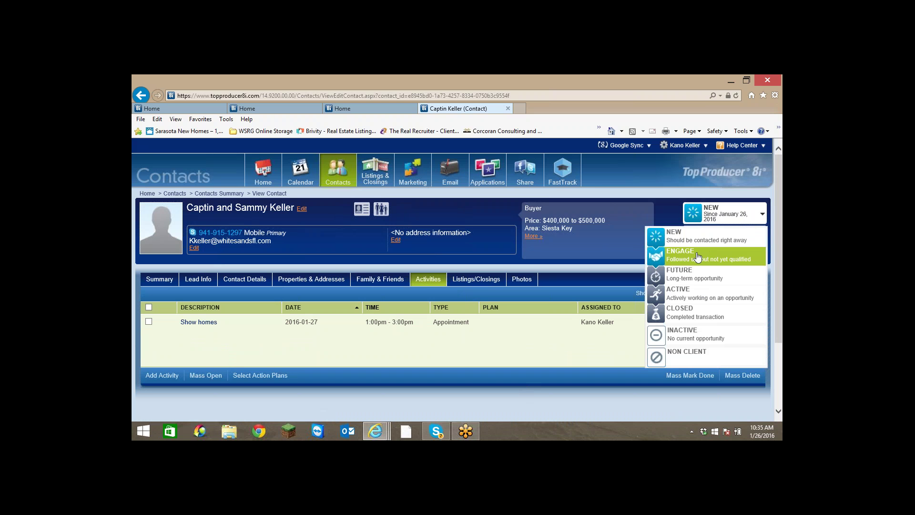
{"action": "left_click", "coordinate": [666, 298]}
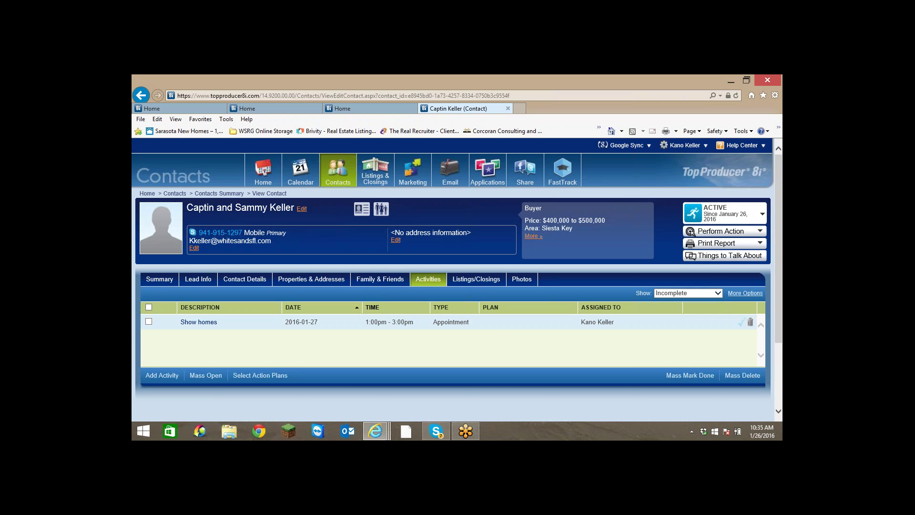
{"action": "left_click", "coordinate": [311, 279]}
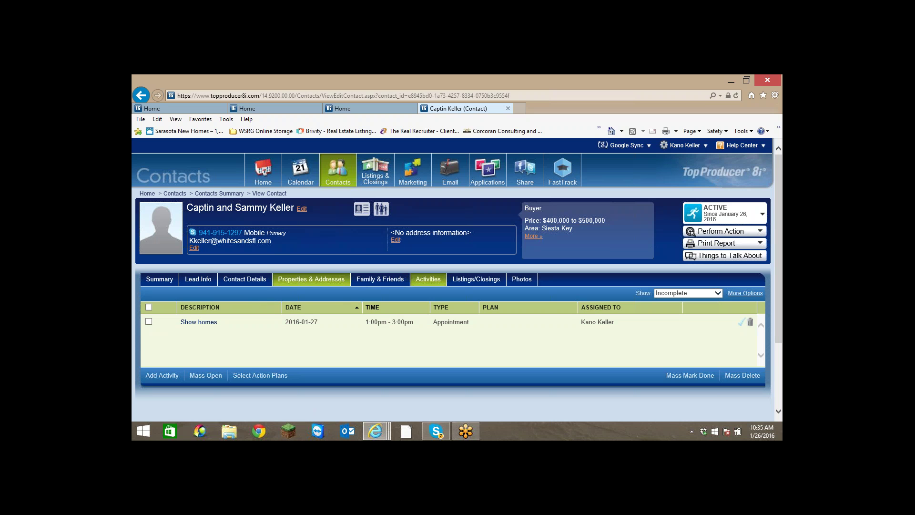
{"action": "left_click", "coordinate": [161, 281]}
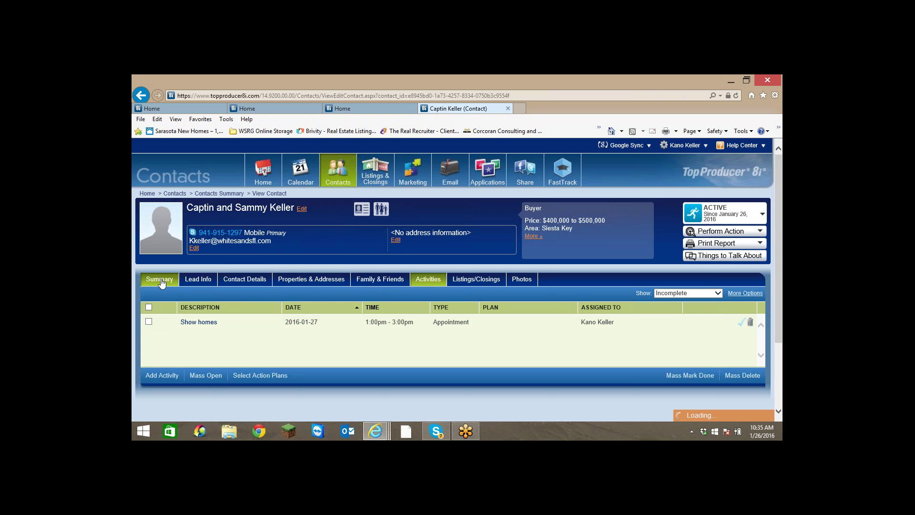
Add and save the note 'Have apt. to show properties this week.', logging back in when prompted.
{"action": "scroll", "coordinate": [189, 309], "scroll_direction": "down", "scroll_amount": 1}
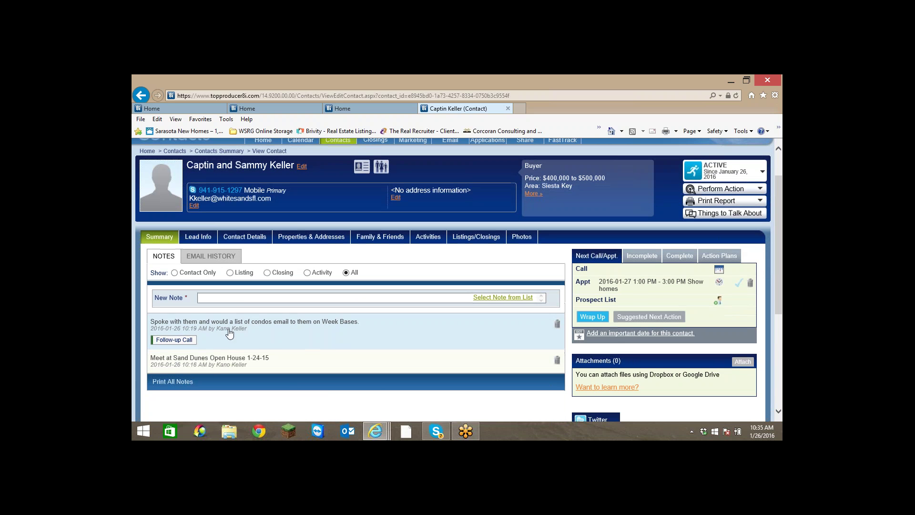
{"action": "left_click", "coordinate": [234, 296]}
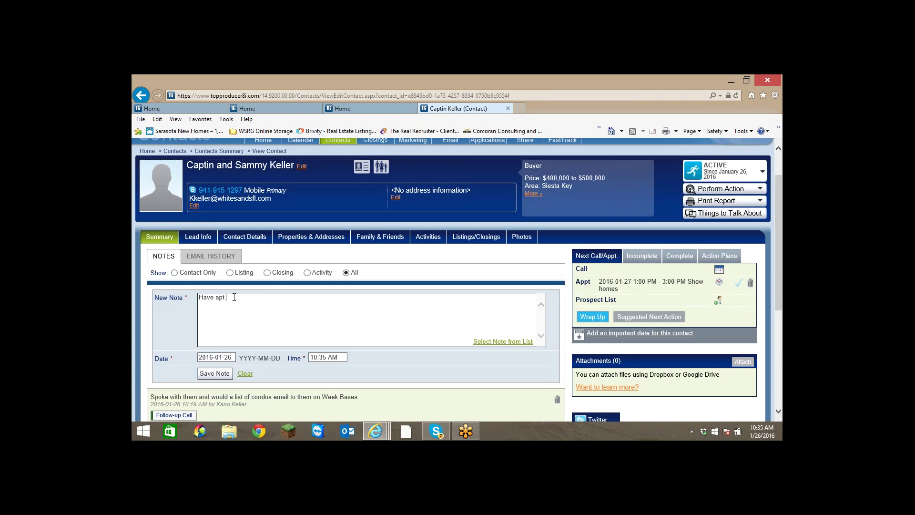
{"action": "type", "text": "Have apt. to sho"}
{"action": "key", "text": "BackSpace"}
{"action": "key", "text": "BackSpace"}
{"action": "key", "text": "BackSpace"}
{"action": "type", "text": "properties this week."}
{"action": "scroll", "coordinate": [233, 296], "scroll_direction": "down", "scroll_amount": 3}
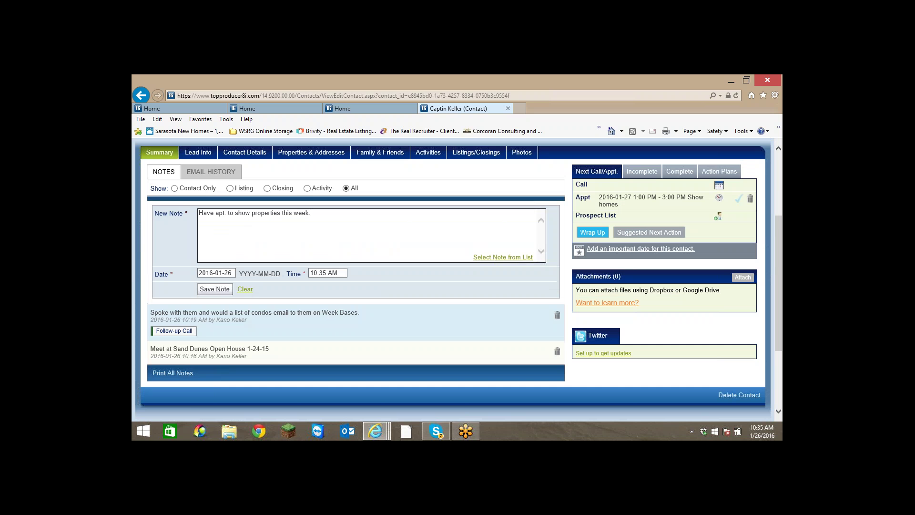
{"action": "scroll", "coordinate": [229, 343], "scroll_direction": "up", "scroll_amount": 2}
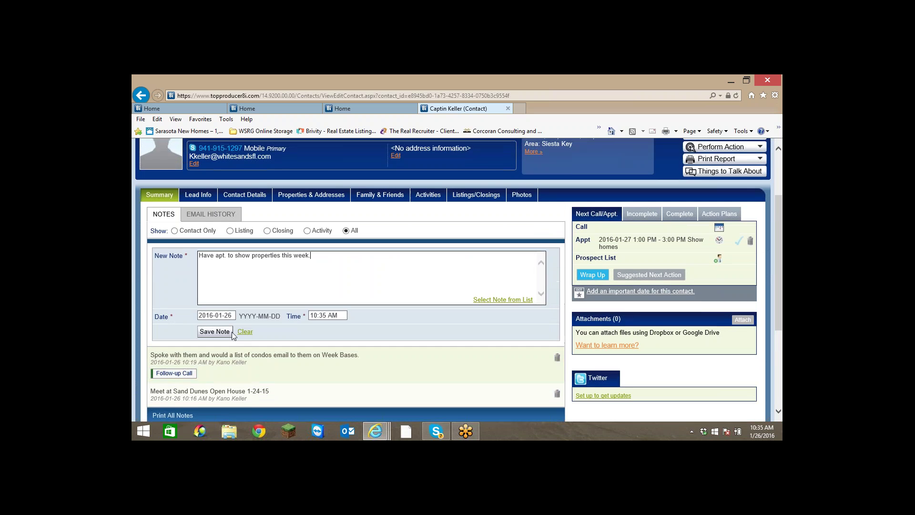
{"action": "left_click", "coordinate": [221, 332]}
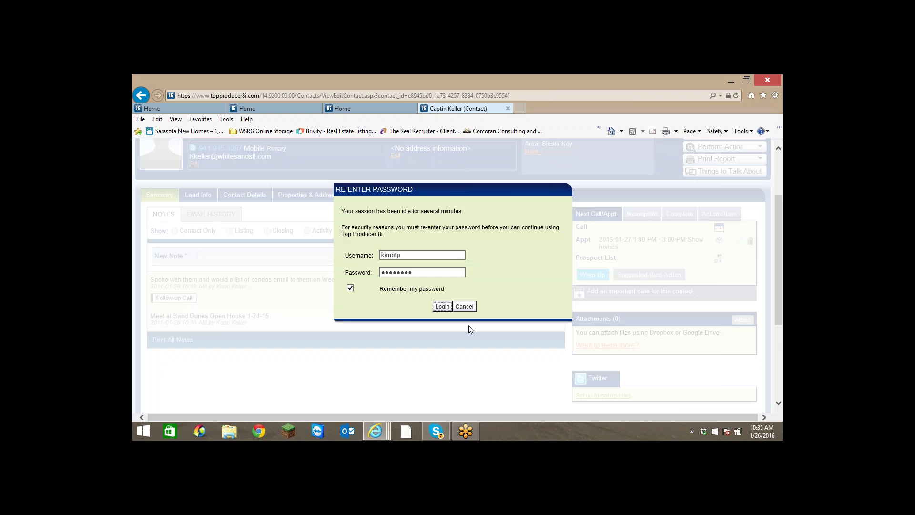
{"action": "left_click", "coordinate": [443, 305]}
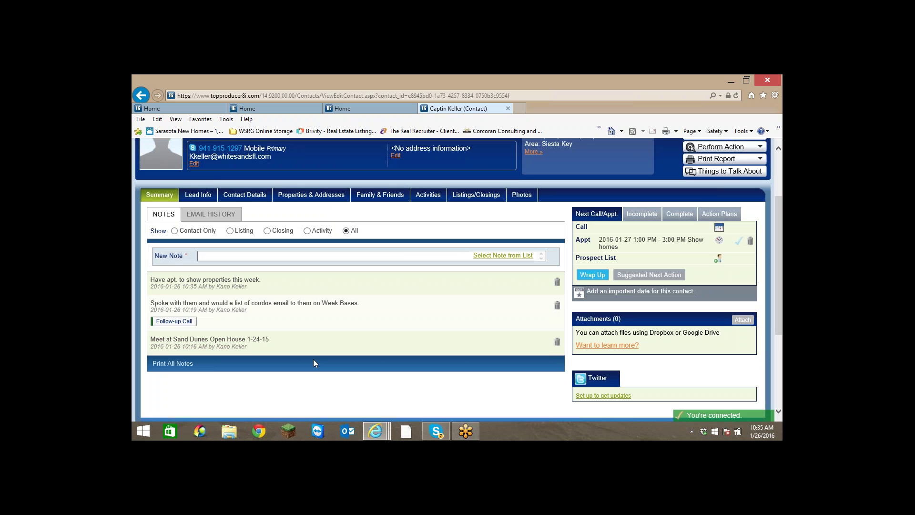
Open the Activities list, now showing only the Show homes appointment, 1:00pm–3:00pm.
{"action": "scroll", "coordinate": [312, 358], "scroll_direction": "up", "scroll_amount": 2}
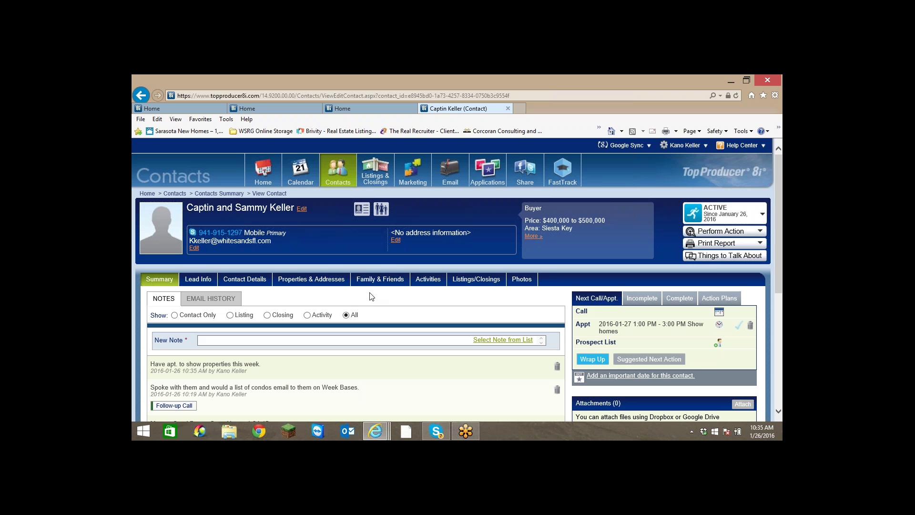
{"action": "scroll", "coordinate": [362, 299], "scroll_direction": "down", "scroll_amount": 2}
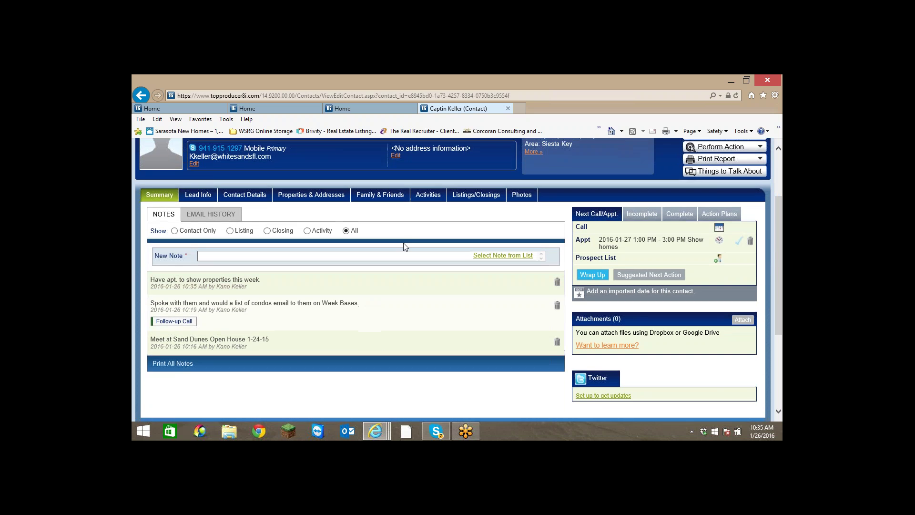
{"action": "left_click", "coordinate": [435, 196]}
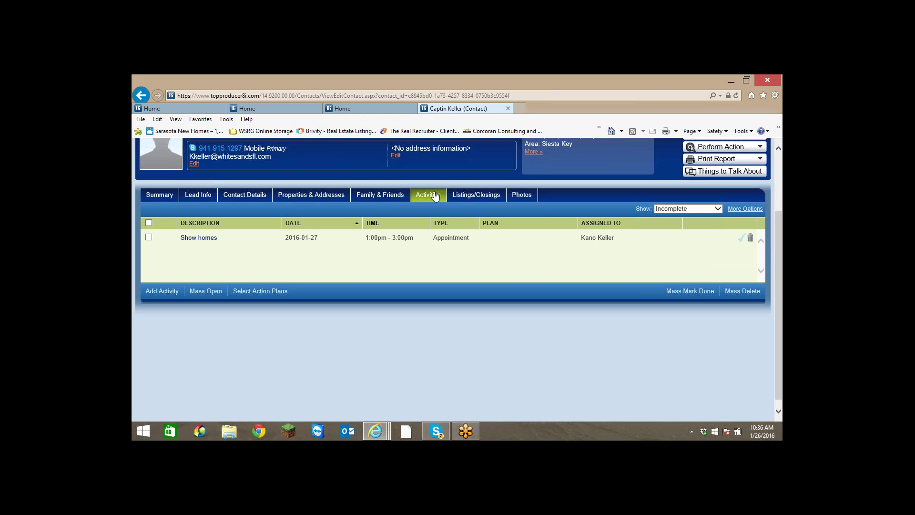
Select the *WSRG 8x8 Plan from the contact's list of action plans.
{"action": "left_click", "coordinate": [247, 293]}
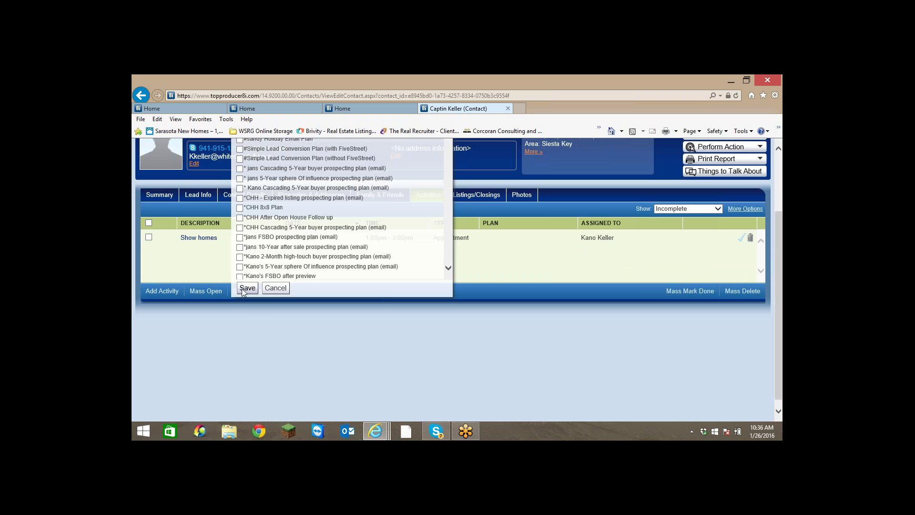
{"action": "left_click", "coordinate": [300, 208]}
{"action": "scroll", "coordinate": [301, 213], "scroll_direction": "up", "scroll_amount": 2}
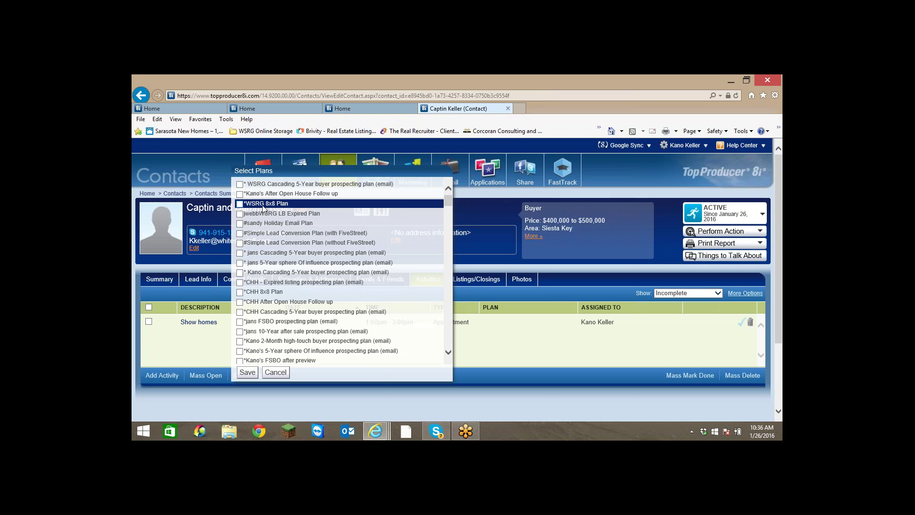
{"action": "scroll", "coordinate": [291, 236], "scroll_direction": "down", "scroll_amount": 5}
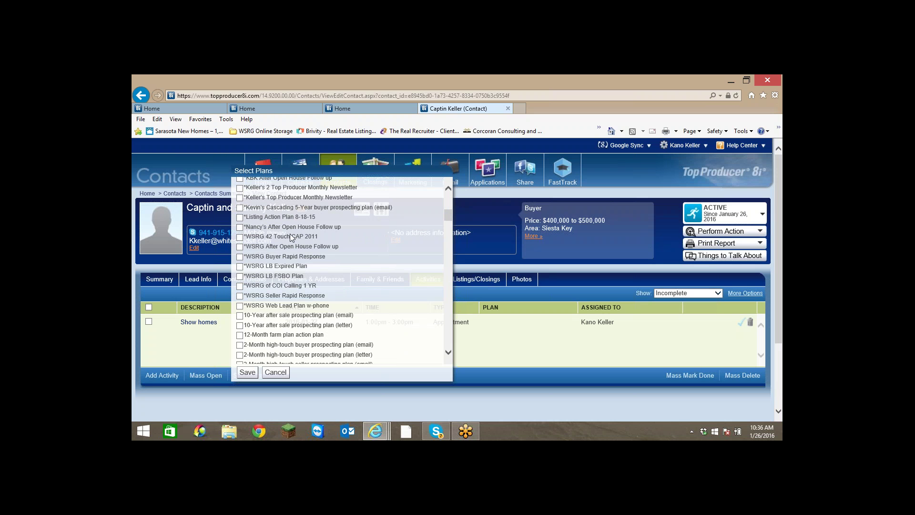
{"action": "scroll", "coordinate": [291, 236], "scroll_direction": "down", "scroll_amount": 3}
{"action": "scroll", "coordinate": [291, 236], "scroll_direction": "up", "scroll_amount": 3}
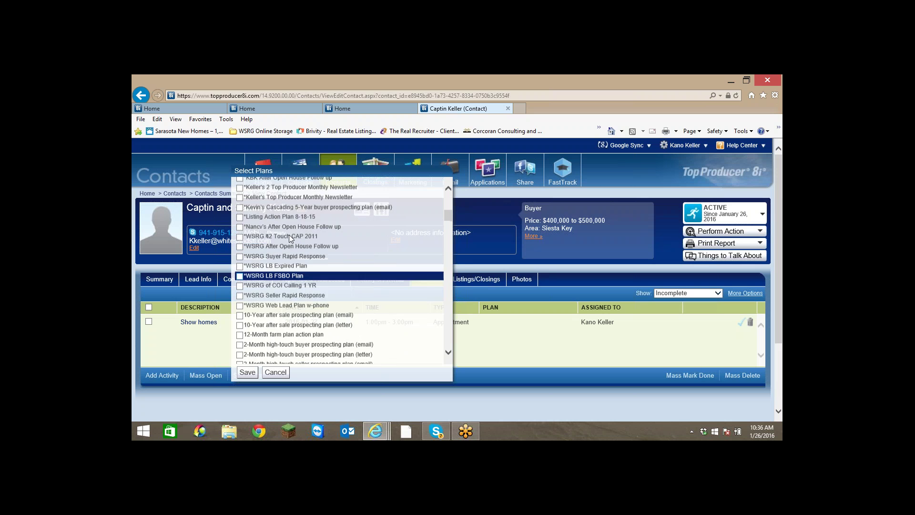
{"action": "scroll", "coordinate": [290, 238], "scroll_direction": "up", "scroll_amount": 2}
{"action": "scroll", "coordinate": [290, 238], "scroll_direction": "up", "scroll_amount": 2}
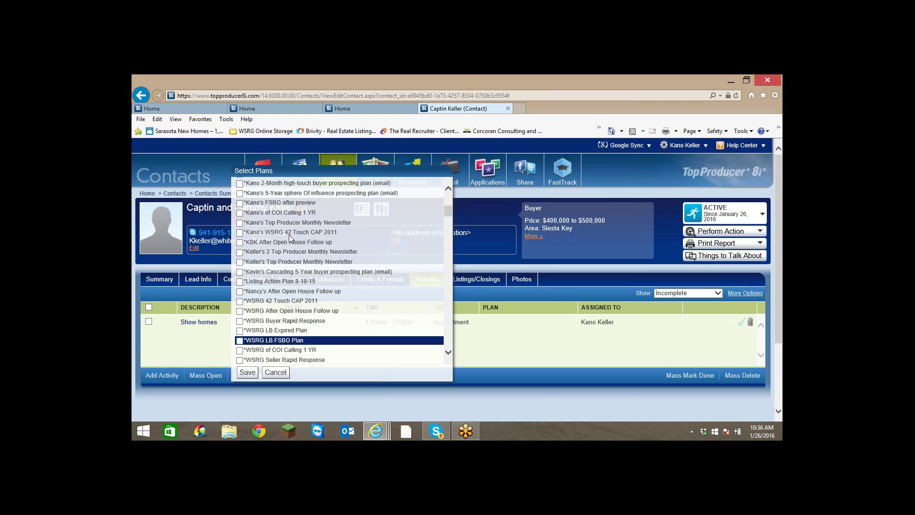
{"action": "scroll", "coordinate": [289, 237], "scroll_direction": "down", "scroll_amount": 8}
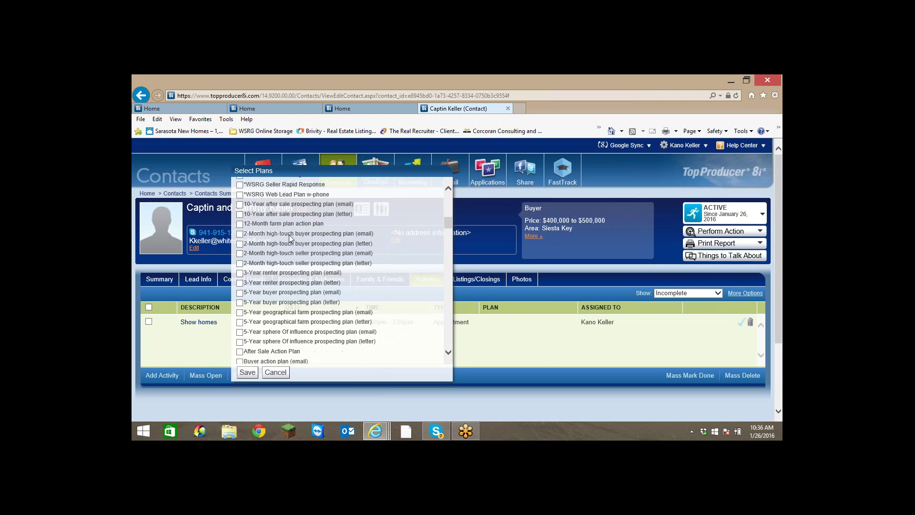
{"action": "scroll", "coordinate": [289, 235], "scroll_direction": "up", "scroll_amount": 10}
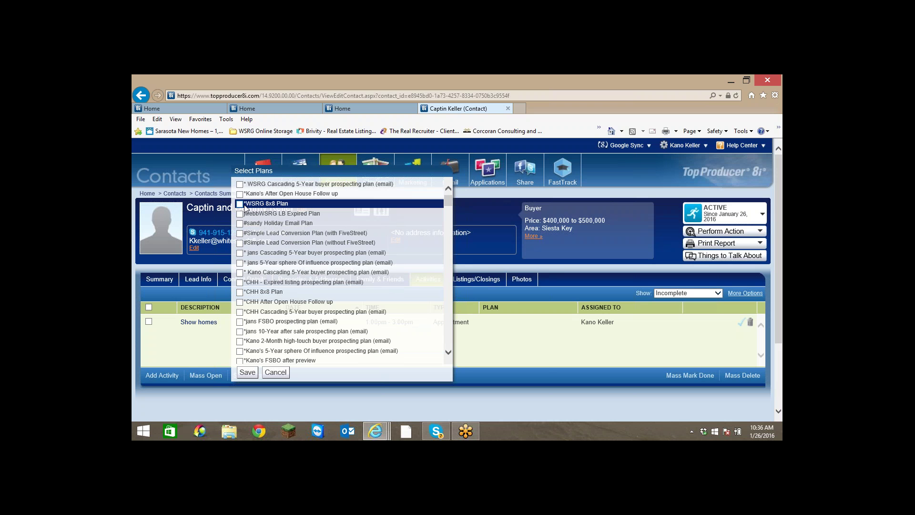
{"action": "left_click", "coordinate": [240, 204]}
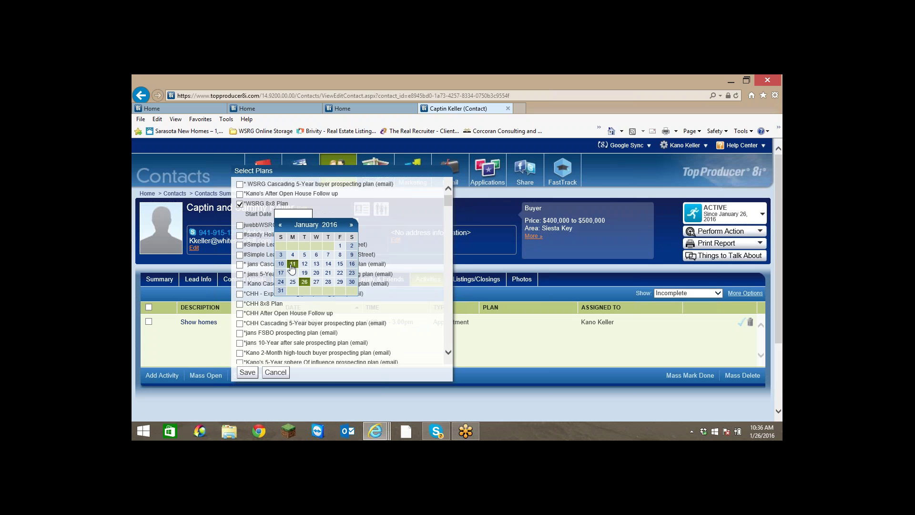
Set the plan's start date to 2016-01-28 and save the assignment.
{"action": "left_click", "coordinate": [304, 283]}
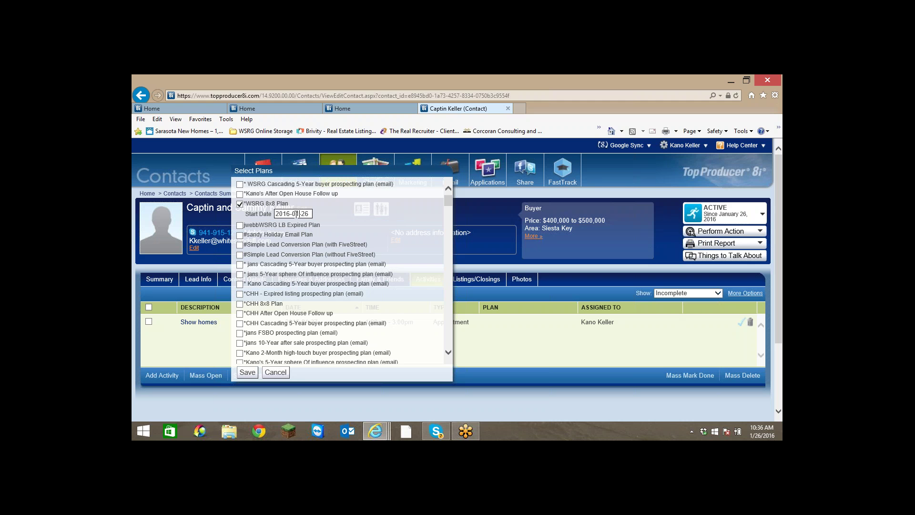
{"action": "left_click_drag", "start_coordinate": [301, 214], "coordinate": [309, 214]}
{"action": "type", "text": "28"}
{"action": "left_click", "coordinate": [250, 373]}
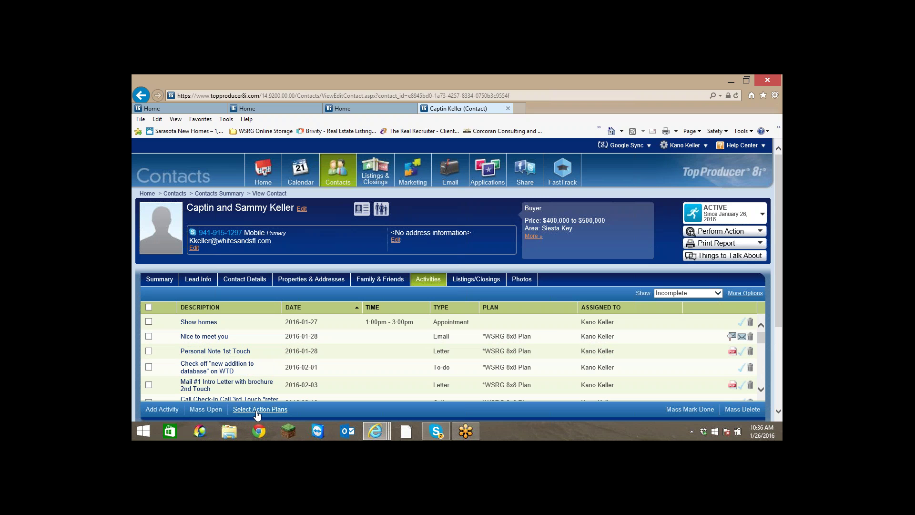
Assign the Cascading 5-Year buyer prospecting plan (email) with start date February 1, 2016.
{"action": "left_click", "coordinate": [258, 412]}
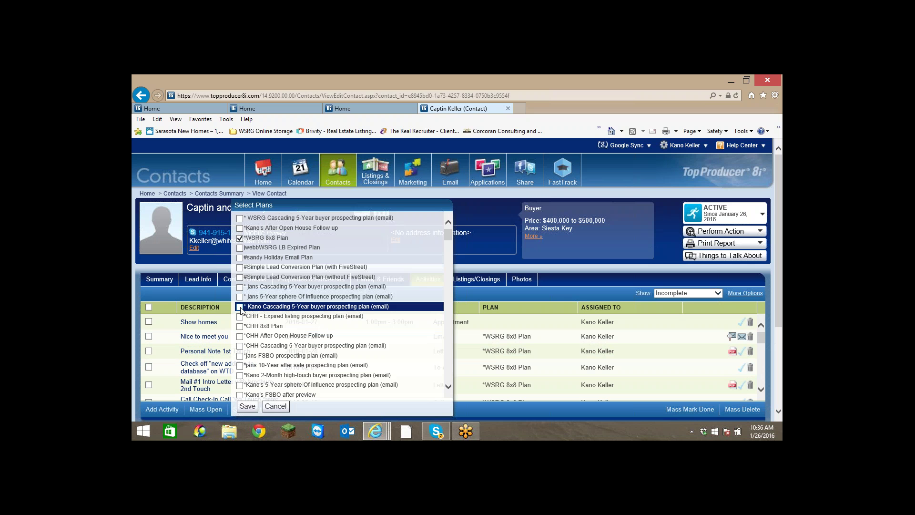
{"action": "left_click", "coordinate": [239, 307]}
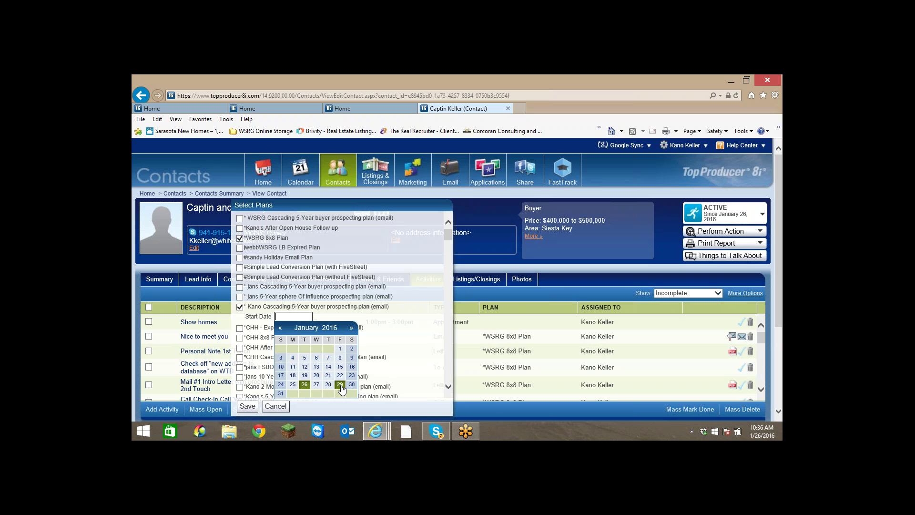
{"action": "left_click", "coordinate": [351, 328]}
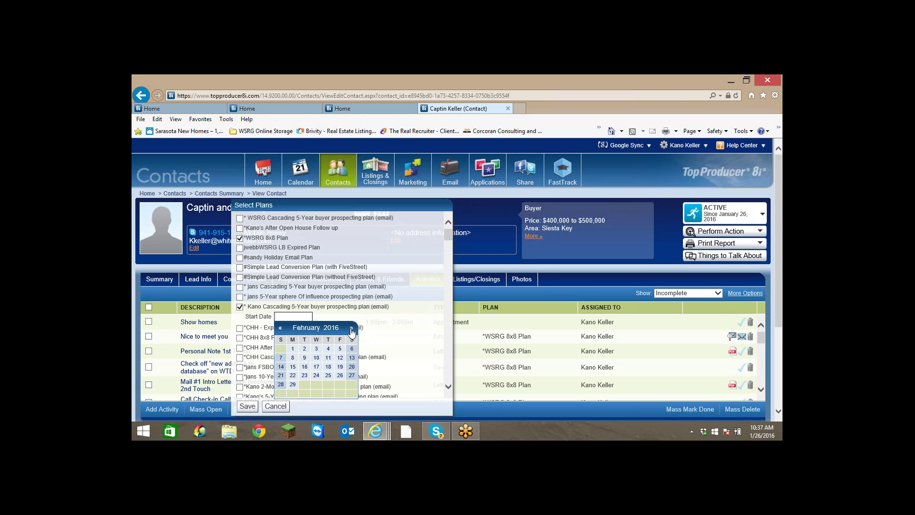
{"action": "left_click", "coordinate": [292, 348]}
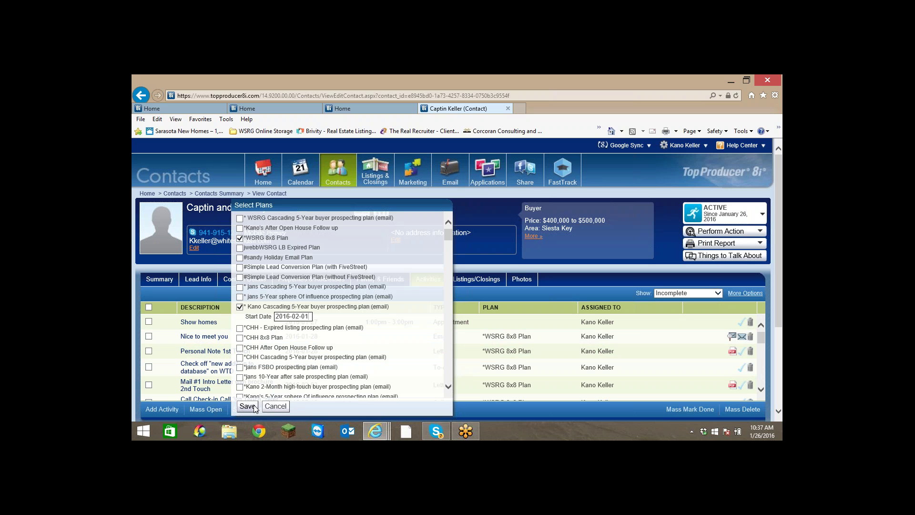
{"action": "left_click", "coordinate": [248, 406]}
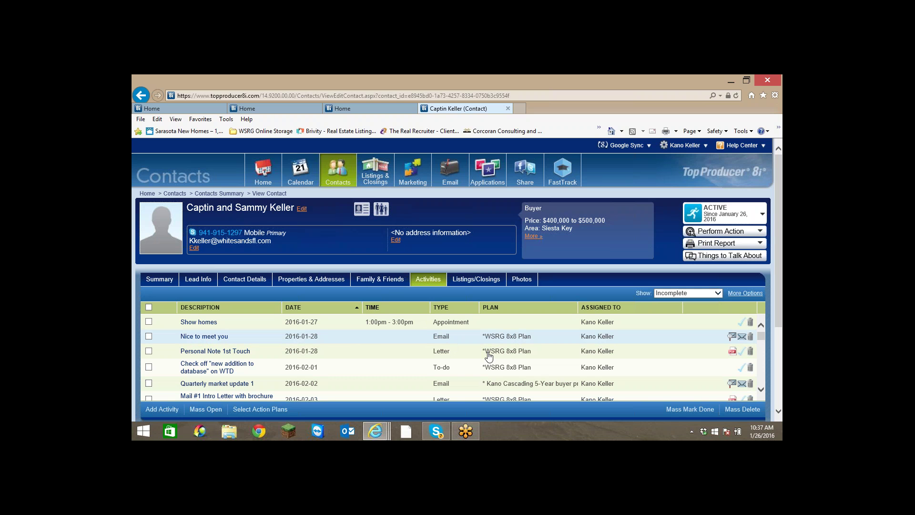
Review the added plan activities, then view the Summary showing next call 'Standard follow-up 1'.
{"action": "scroll", "coordinate": [481, 351], "scroll_direction": "down", "scroll_amount": 1}
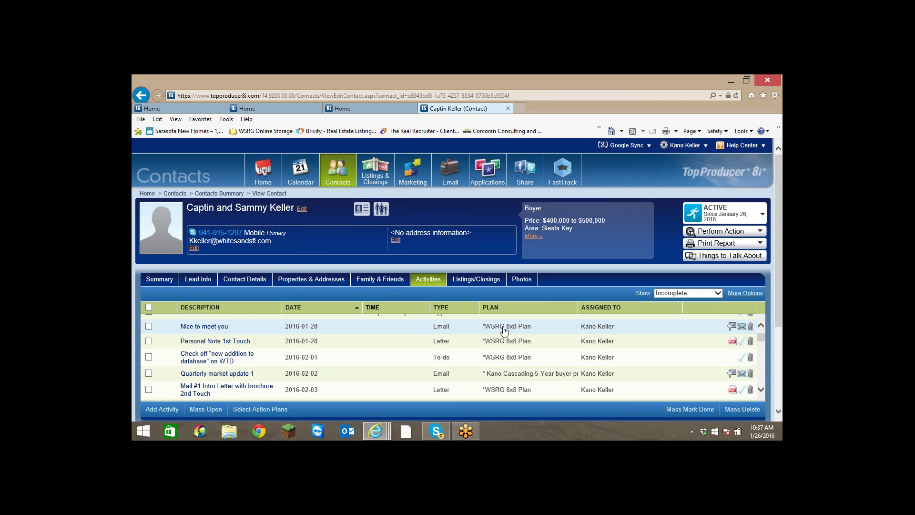
{"action": "scroll", "coordinate": [505, 367], "scroll_direction": "up", "scroll_amount": 1}
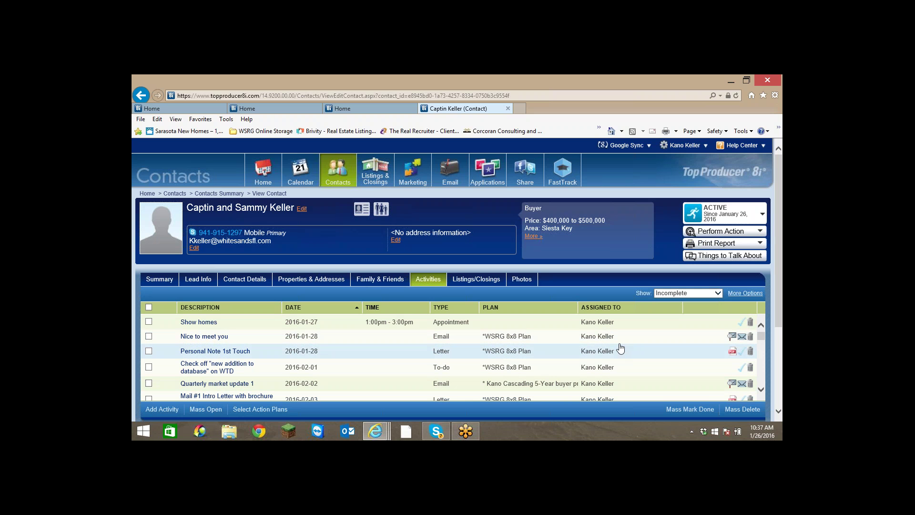
{"action": "scroll", "coordinate": [600, 350], "scroll_direction": "down", "scroll_amount": 5}
{"action": "scroll", "coordinate": [600, 351], "scroll_direction": "down", "scroll_amount": 2}
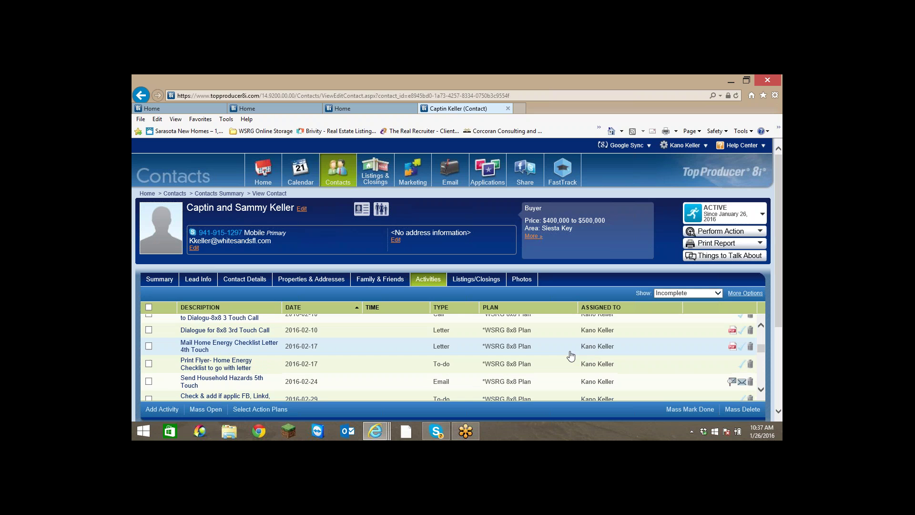
{"action": "scroll", "coordinate": [569, 356], "scroll_direction": "down", "scroll_amount": 4}
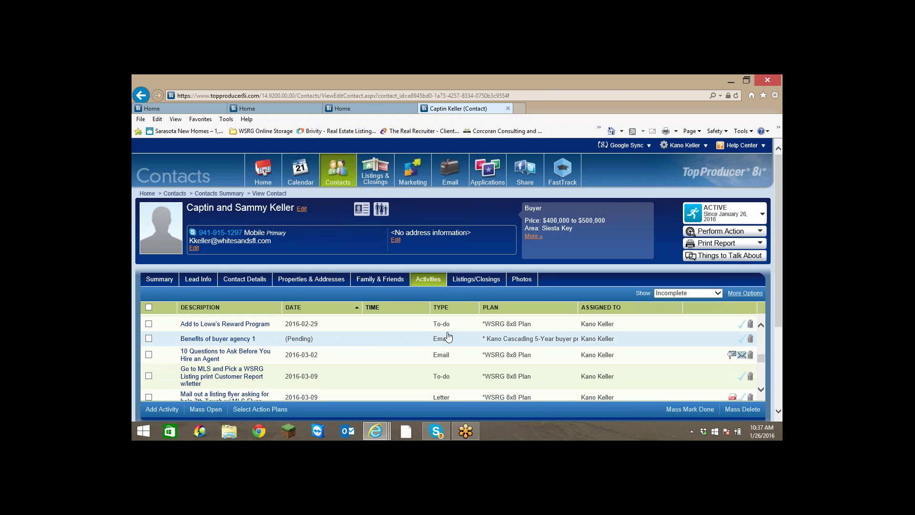
{"action": "scroll", "coordinate": [522, 377], "scroll_direction": "down", "scroll_amount": 4}
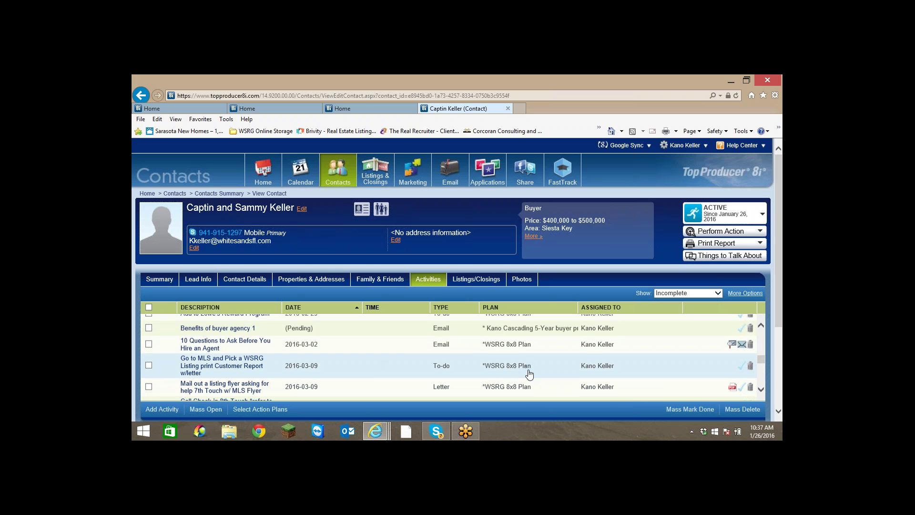
{"action": "scroll", "coordinate": [526, 362], "scroll_direction": "up", "scroll_amount": 10}
{"action": "scroll", "coordinate": [447, 358], "scroll_direction": "up", "scroll_amount": 3}
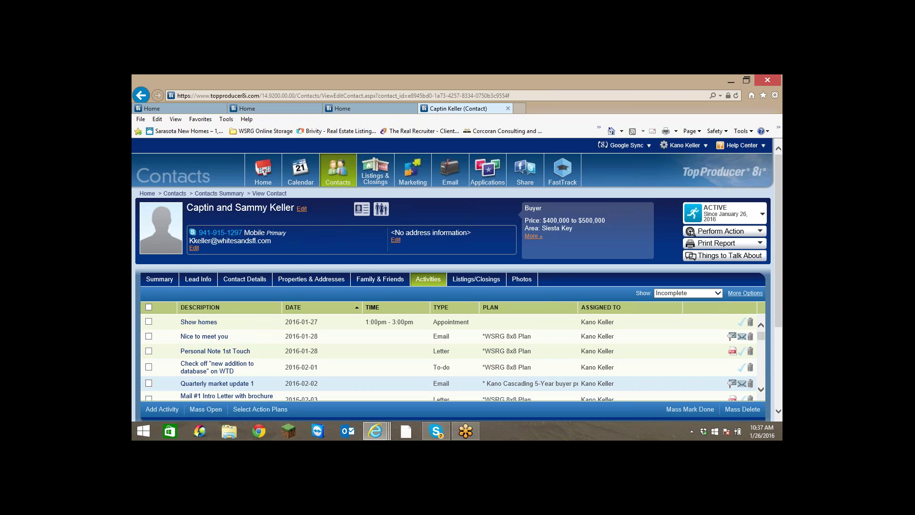
{"action": "left_click", "coordinate": [146, 284]}
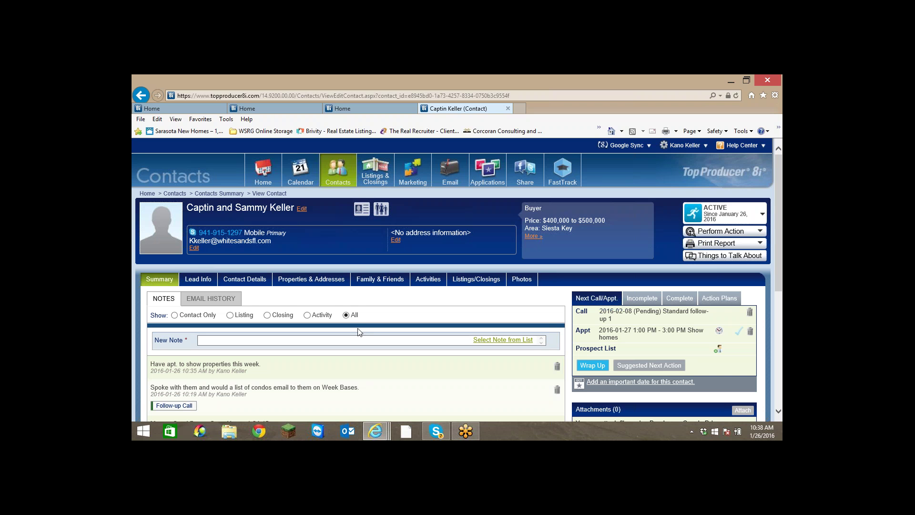
{"action": "scroll", "coordinate": [515, 364], "scroll_direction": "down", "scroll_amount": 3}
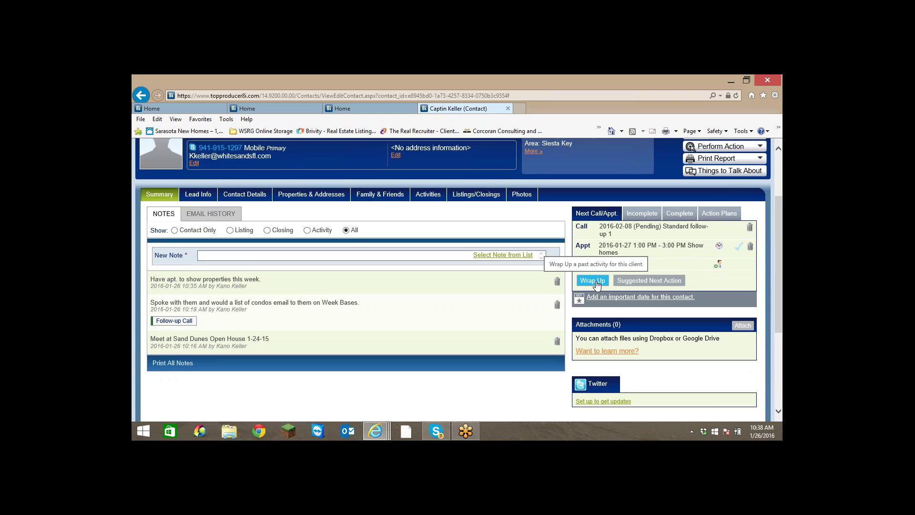
Start a wrap-up and change its description to 'Incoming Call'.
{"action": "left_click", "coordinate": [595, 281]}
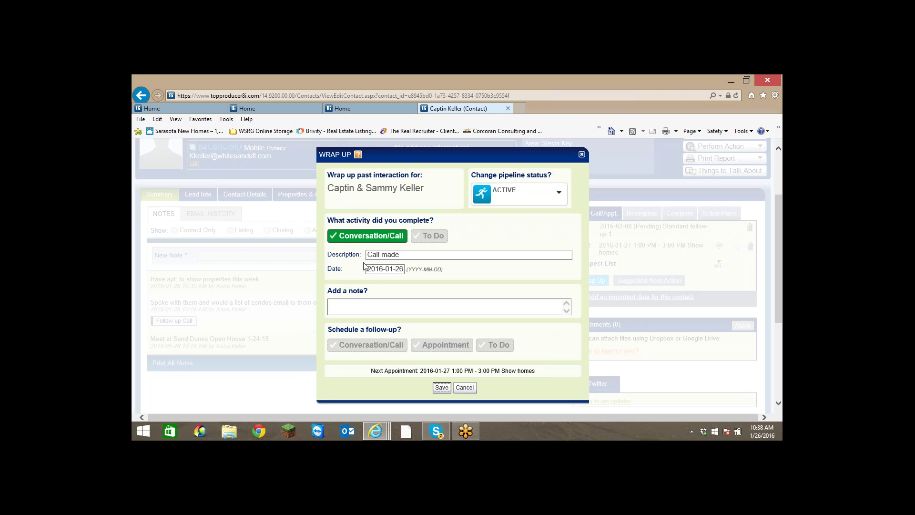
{"action": "left_click", "coordinate": [407, 254]}
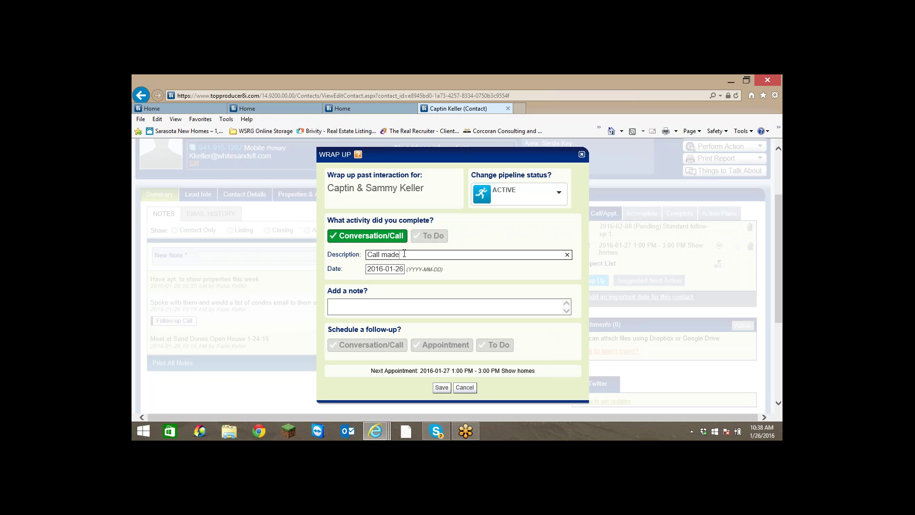
{"action": "triple_click", "coordinate": [404, 254]}
{"action": "type", "text": "He"}
{"action": "key", "text": "BackSpace"}
{"action": "key", "text": "BackSpace"}
{"action": "type", "text": "Show"}
{"action": "key", "text": "BackSpace"}
{"action": "key", "text": "BackSpace"}
{"action": "key", "text": "BackSpace"}
{"action": "key", "text": "BackSpace"}
{"action": "type", "text": "Incoming Cal"}
Add the note 'Wants to expand his search.' to the wrap-up.
{"action": "left_click", "coordinate": [414, 302]}
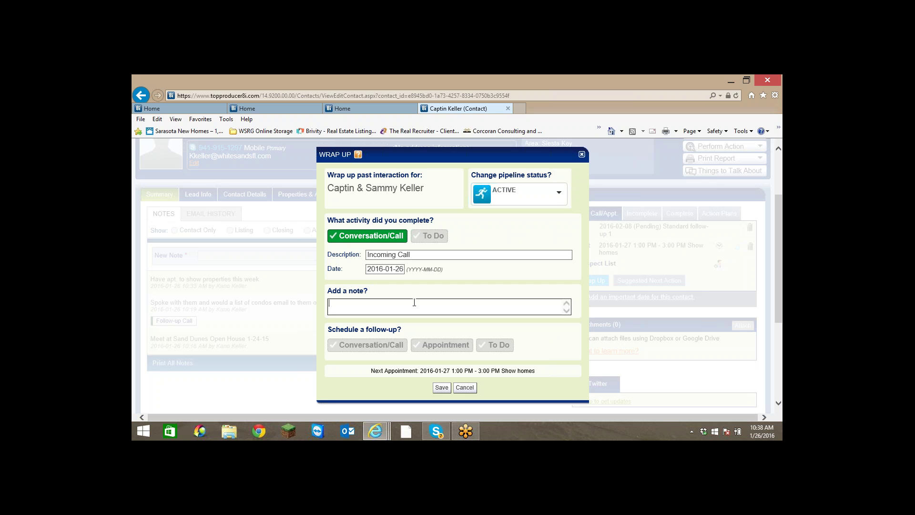
{"action": "type", "text": "Wants to expand his search"}
{"action": "scroll", "coordinate": [386, 337], "scroll_direction": "down", "scroll_amount": 1}
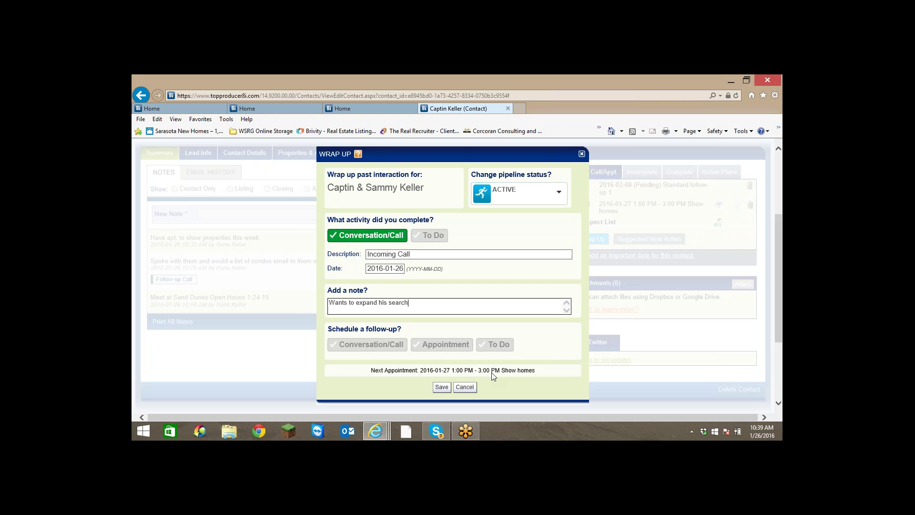
{"action": "type", "text": "."}
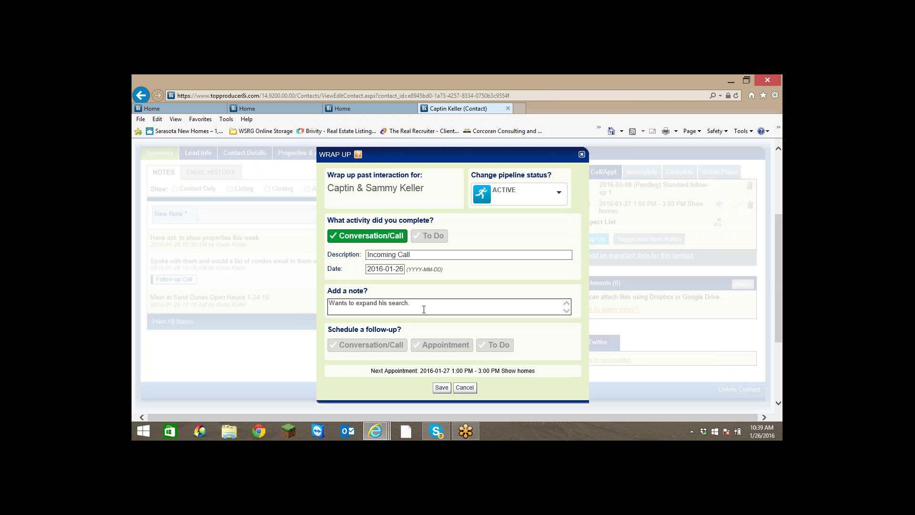
Make the follow-up a to-do described 'Email New Search for Lido Condos'.
{"action": "left_click", "coordinate": [499, 347]}
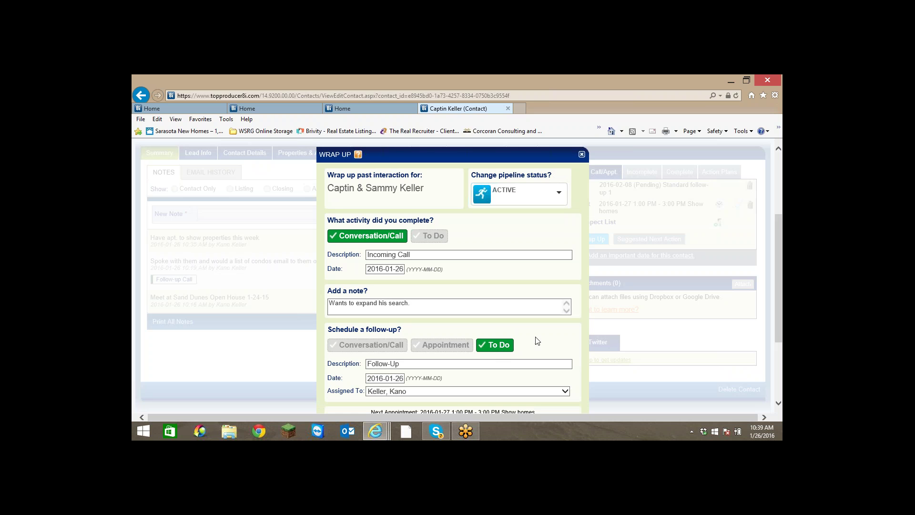
{"action": "scroll", "coordinate": [538, 339], "scroll_direction": "down", "scroll_amount": 2}
{"action": "left_click", "coordinate": [414, 363]}
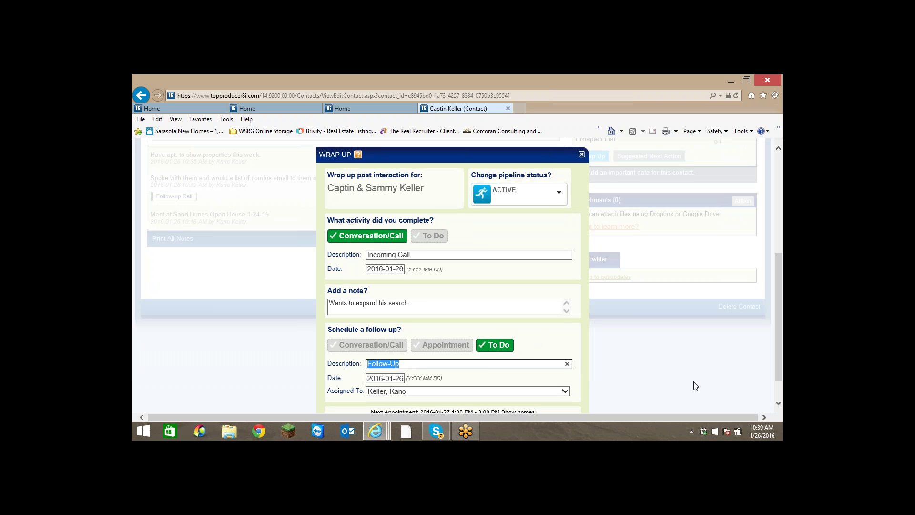
{"action": "type", "text": "Ne"}
{"action": "key", "text": "BackSpace"}
{"action": "key", "text": "BackSpace"}
{"action": "key", "text": "BackSpace"}
{"action": "type", "text": "Email New Search for Lido Condos"}
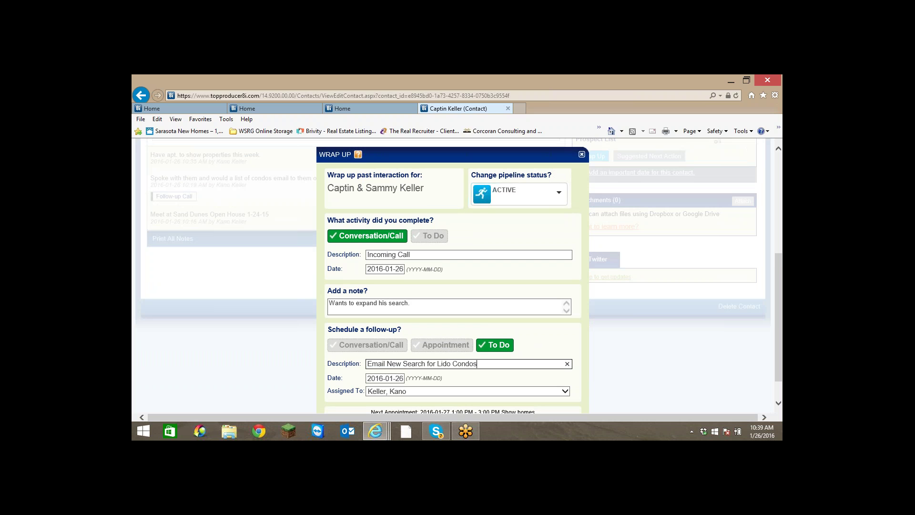
{"action": "scroll", "coordinate": [606, 310], "scroll_direction": "down", "scroll_amount": 1}
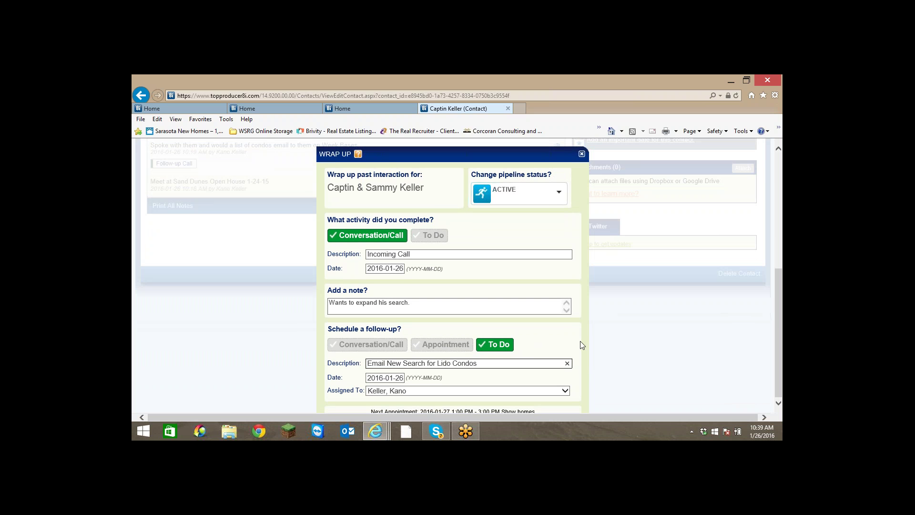
{"action": "left_click", "coordinate": [568, 365]}
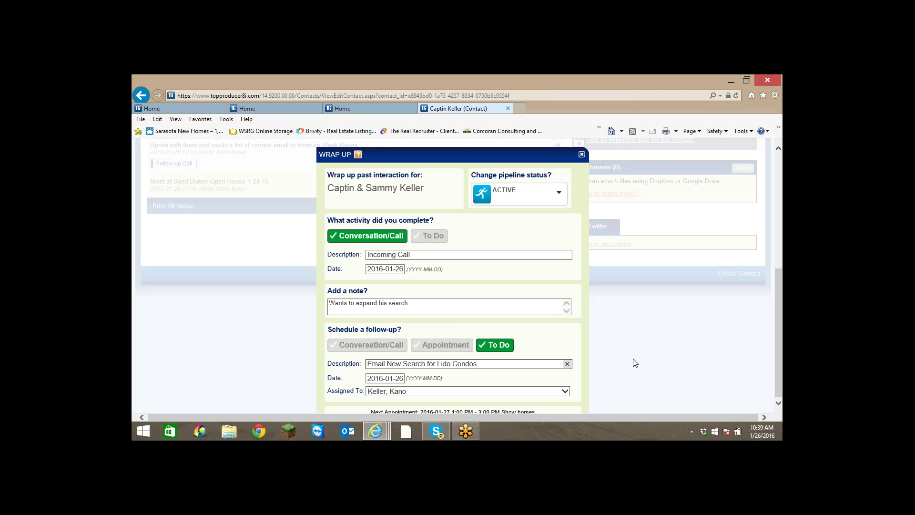
{"action": "left_click_drag", "start_coordinate": [452, 156], "coordinate": [443, 142]}
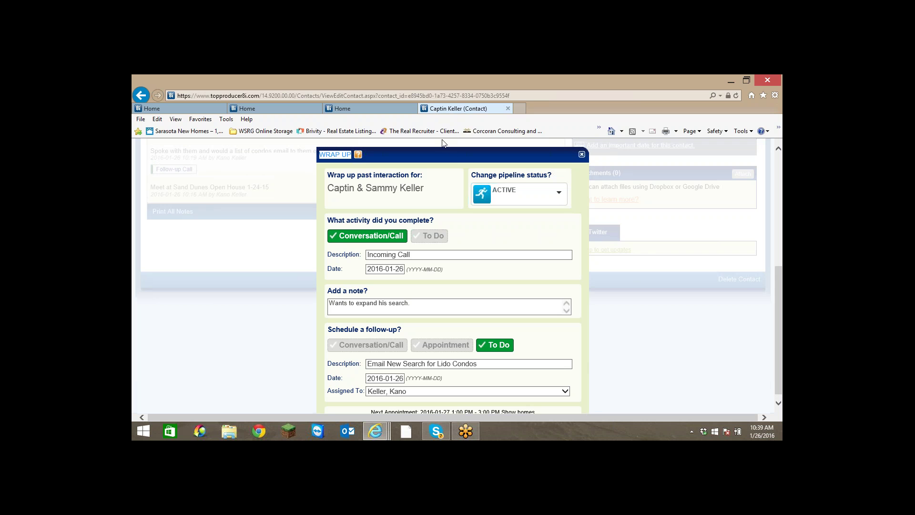
{"action": "scroll", "coordinate": [651, 361], "scroll_direction": "down", "scroll_amount": 1}
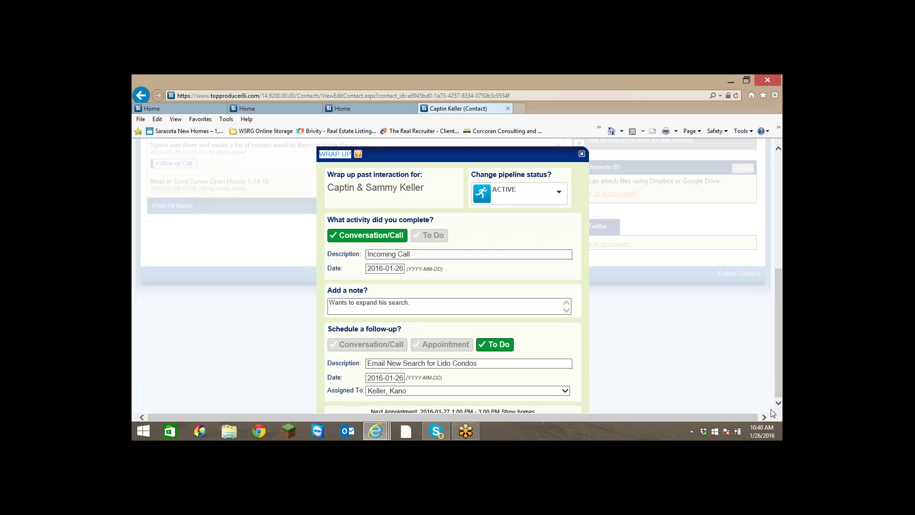
{"action": "left_click_drag", "start_coordinate": [665, 425], "coordinate": [133, 246]}
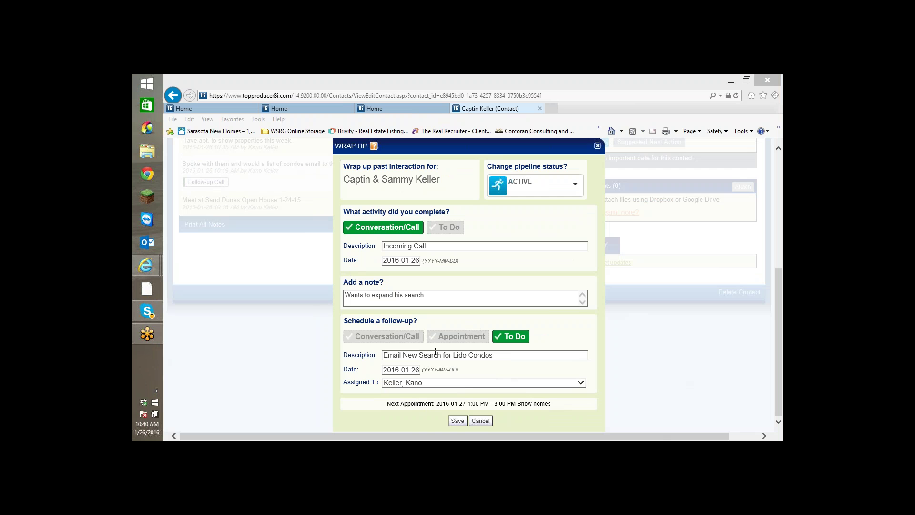
Set the follow-up date to 2016-01-27 and save the wrap-up.
{"action": "left_click", "coordinate": [415, 370]}
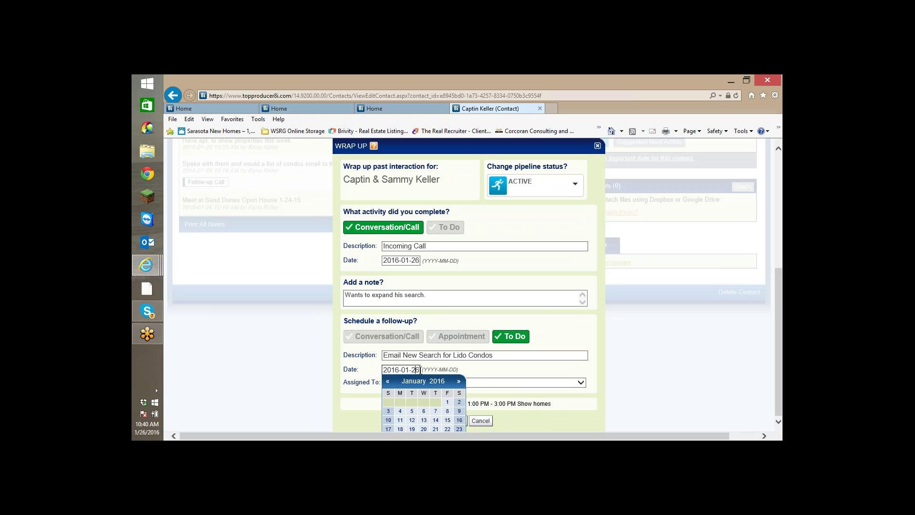
{"action": "left_click_drag", "start_coordinate": [418, 369], "coordinate": [414, 367]}
{"action": "type", "text": "7"}
{"action": "left_click", "coordinate": [550, 422]}
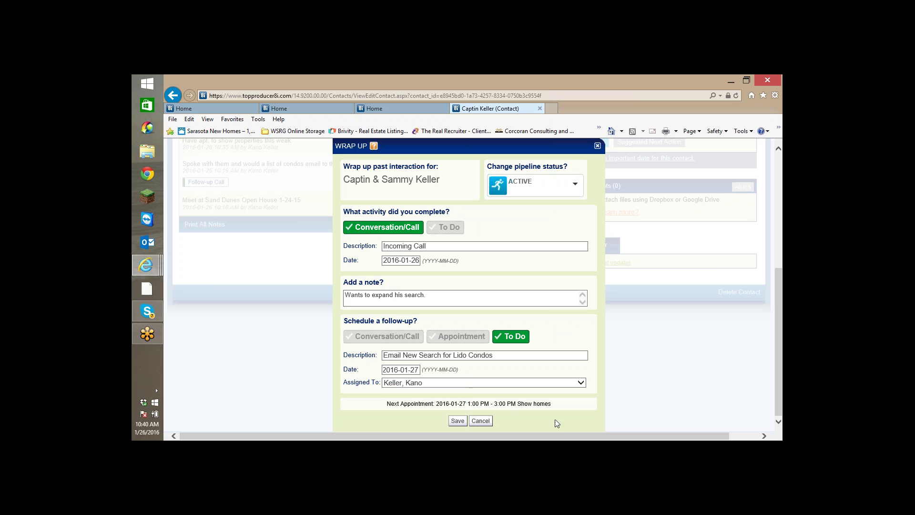
{"action": "left_click", "coordinate": [458, 421]}
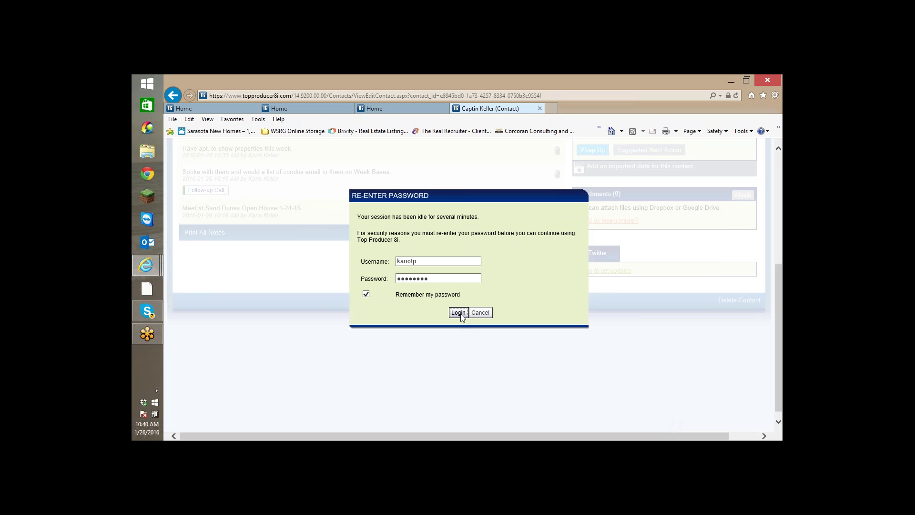
Log back in and mark the 'Email New Search for Lido Condos' to-do done in Activities.
{"action": "left_click", "coordinate": [460, 314]}
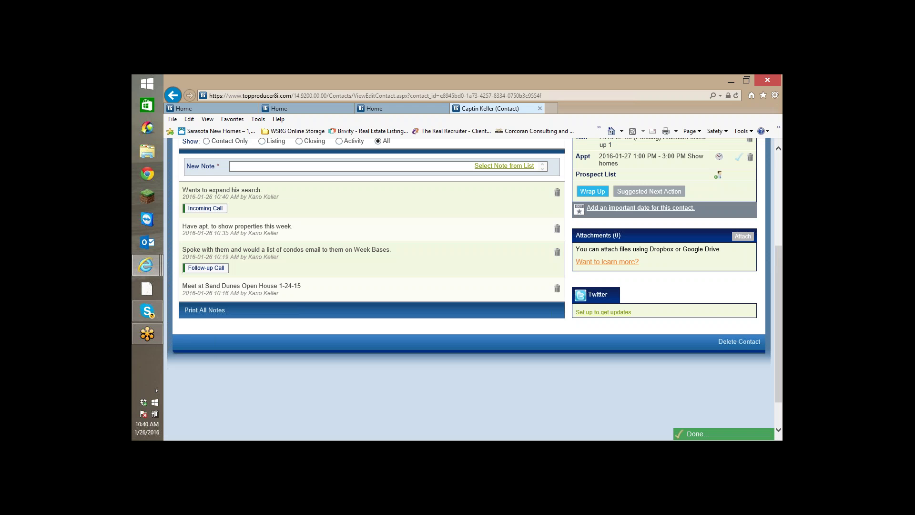
{"action": "scroll", "coordinate": [353, 235], "scroll_direction": "up", "scroll_amount": 3}
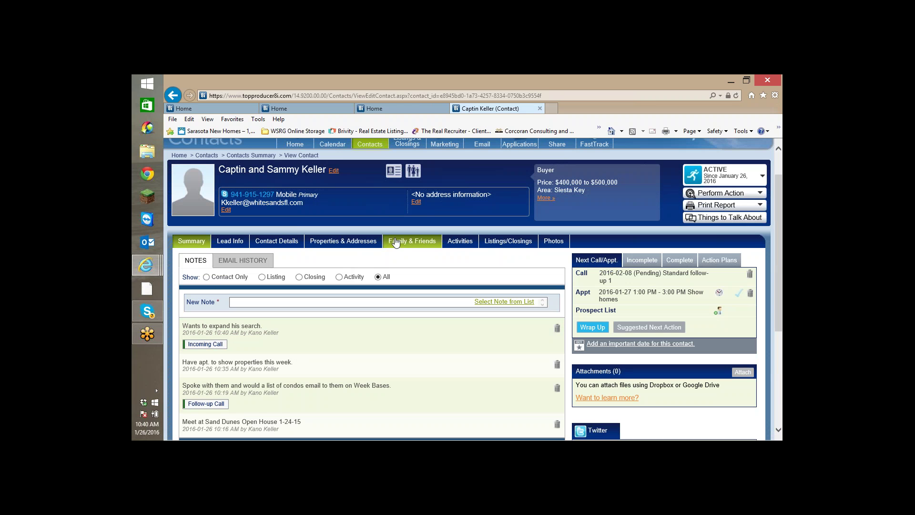
{"action": "left_click", "coordinate": [459, 245]}
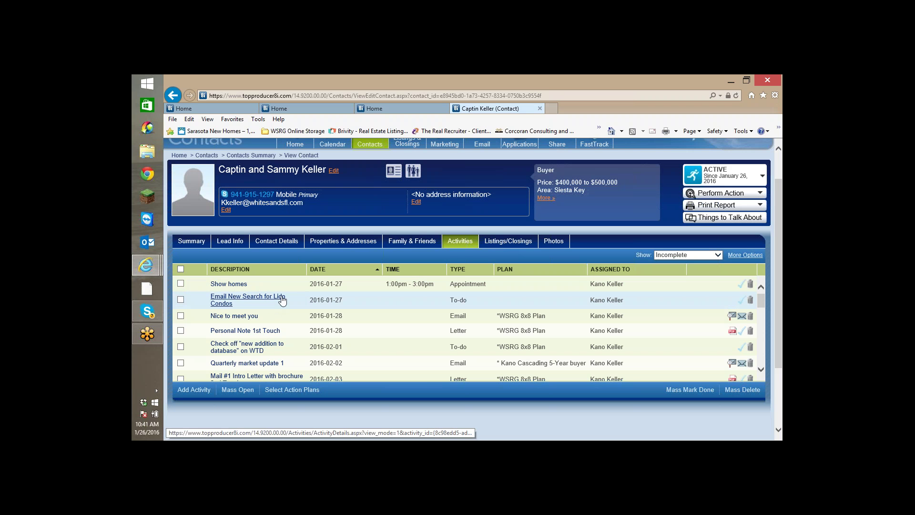
{"action": "left_click", "coordinate": [743, 301]}
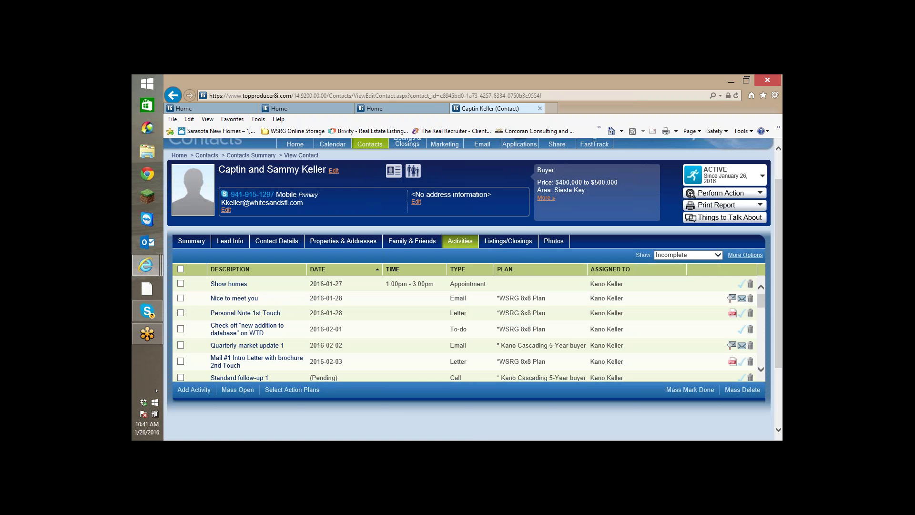
Mark the 'Show homes' appointment done and start a new activity.
{"action": "left_click", "coordinate": [741, 286]}
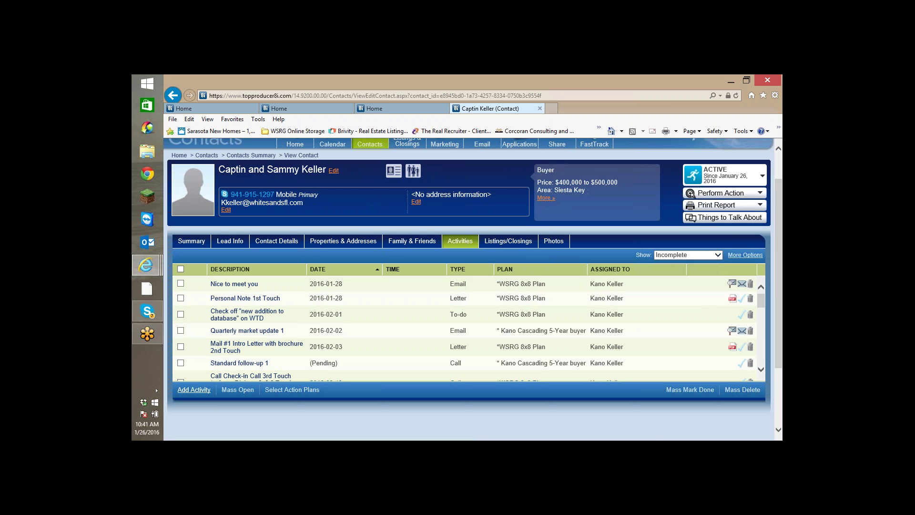
{"action": "left_click", "coordinate": [194, 390]}
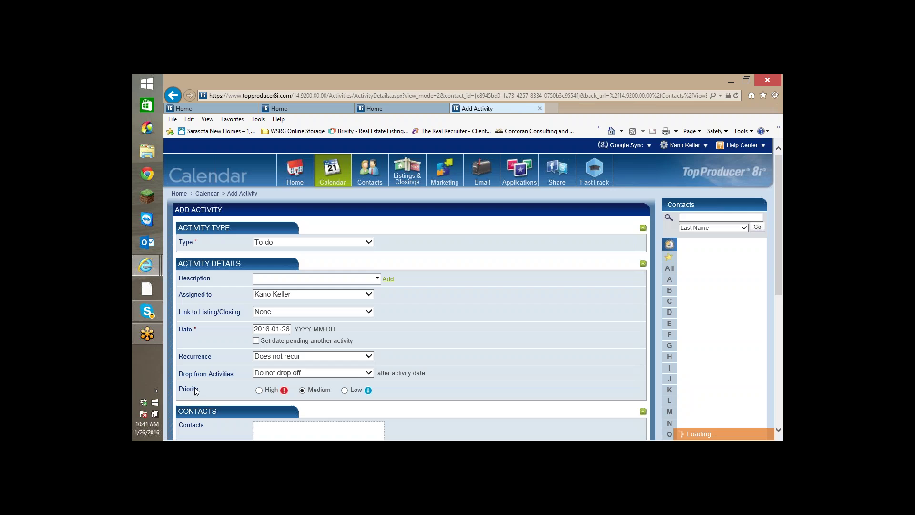
Make the new activity an Appointment 'Show Condos on Lido' dated 2016-01-28.
{"action": "left_click", "coordinate": [371, 243]}
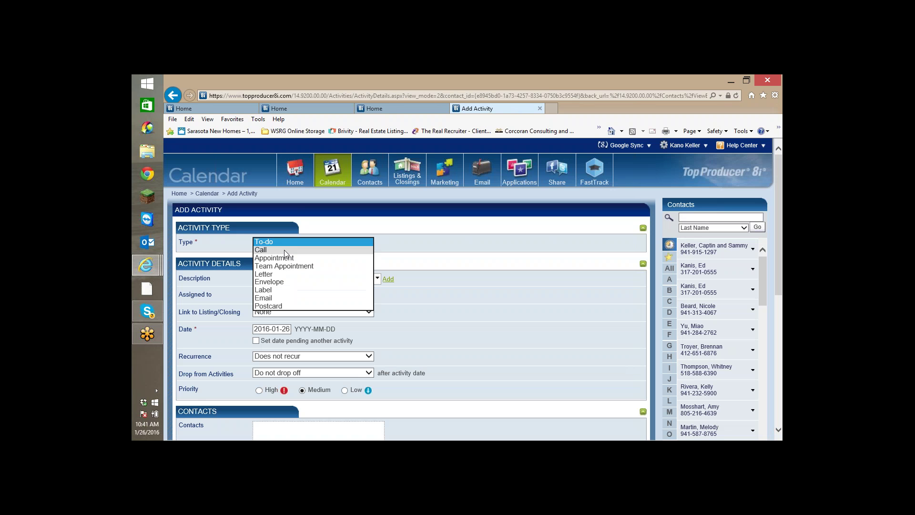
{"action": "left_click", "coordinate": [274, 258]}
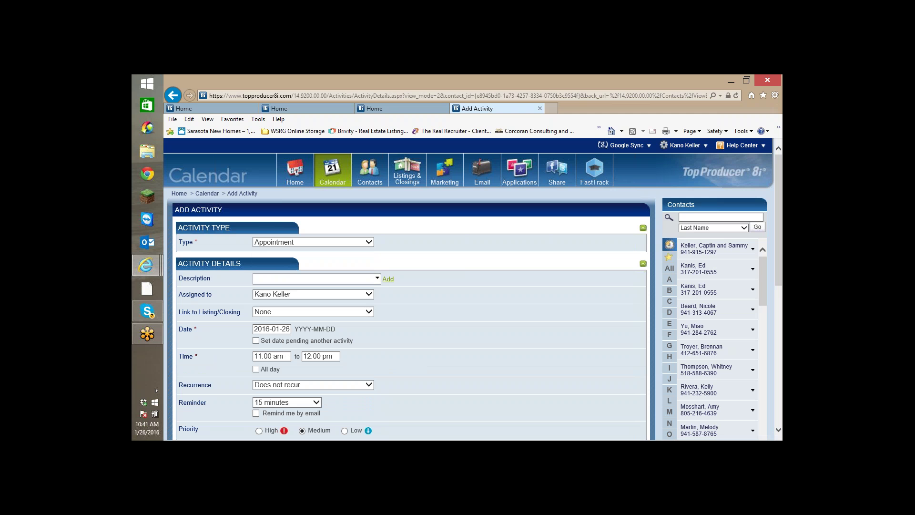
{"action": "left_click", "coordinate": [286, 276]}
{"action": "type", "text": "Show Condos on Lido"}
{"action": "left_click", "coordinate": [286, 332]}
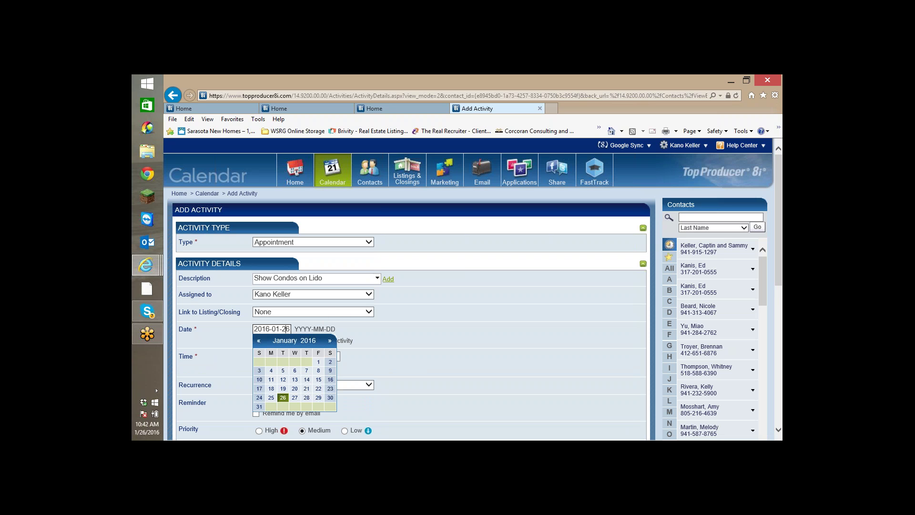
{"action": "left_click", "coordinate": [306, 398]}
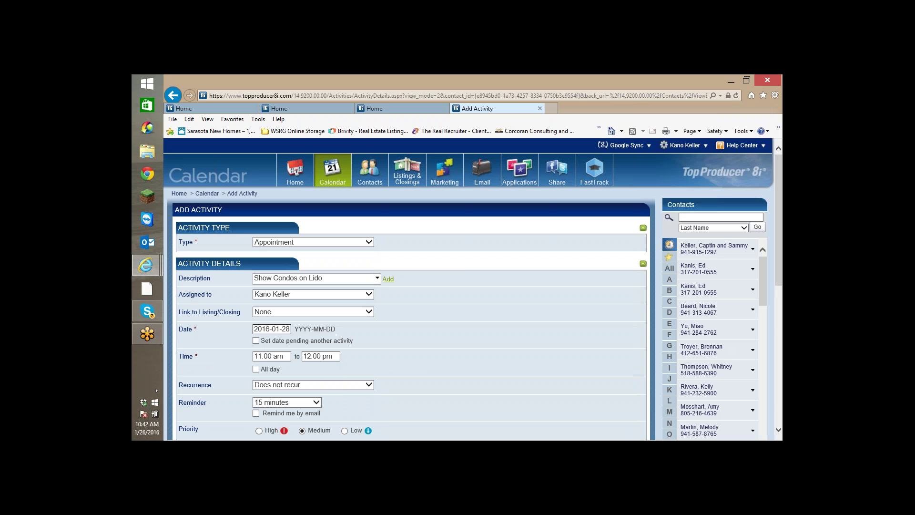
Schedule it from 01:00 PM to 03:00 PM with a 45-minute reminder.
{"action": "scroll", "coordinate": [357, 345], "scroll_direction": "down", "scroll_amount": 2}
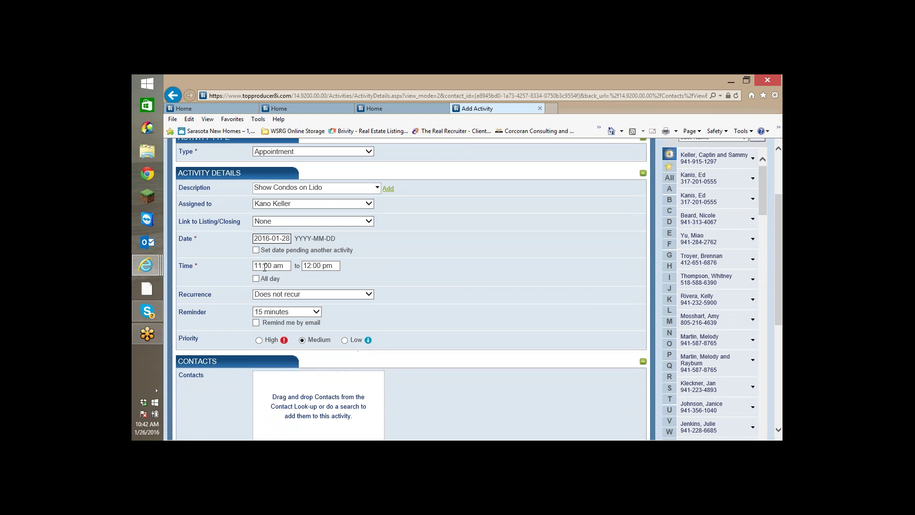
{"action": "left_click", "coordinate": [277, 265]}
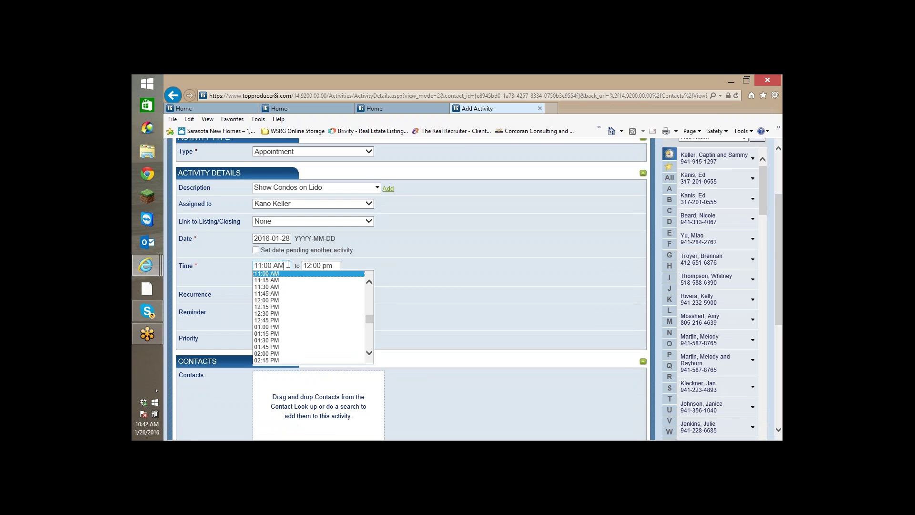
{"action": "left_click", "coordinate": [272, 327]}
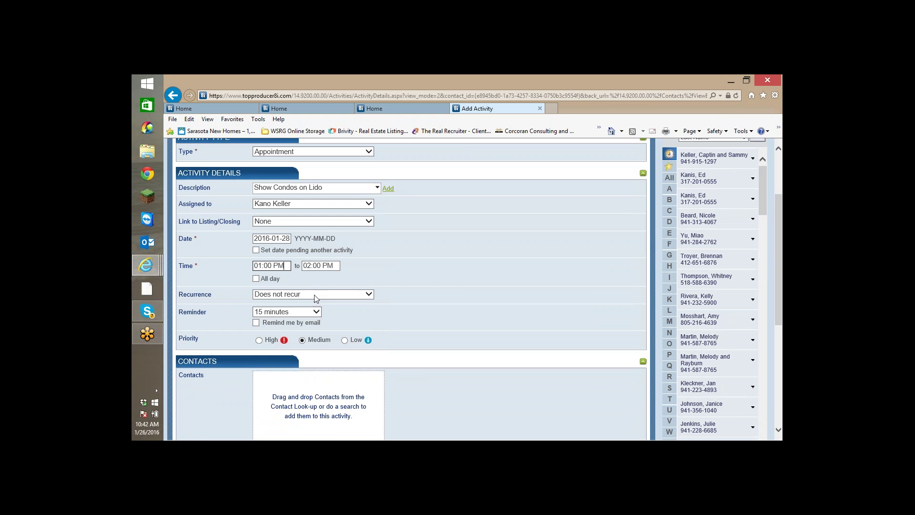
{"action": "left_click", "coordinate": [336, 269]}
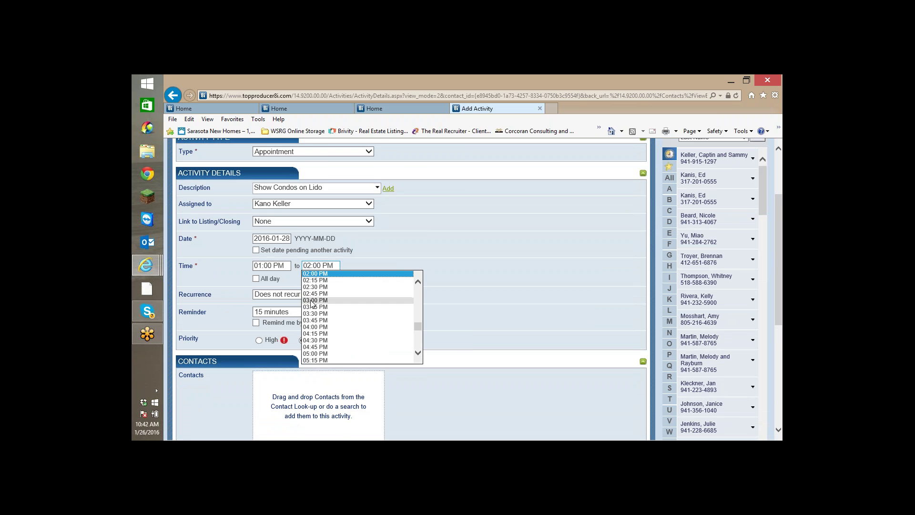
{"action": "left_click", "coordinate": [338, 303]}
{"action": "scroll", "coordinate": [373, 266], "scroll_direction": "down", "scroll_amount": 1}
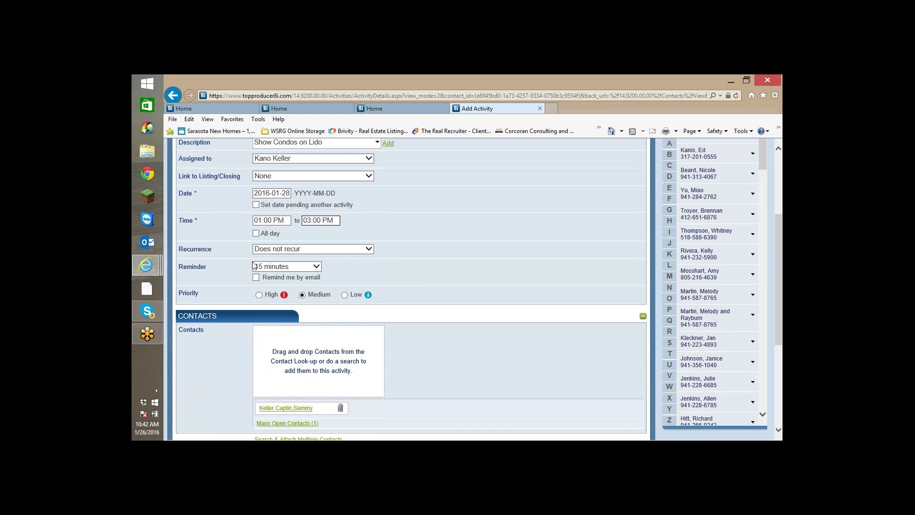
{"action": "left_click", "coordinate": [316, 267]}
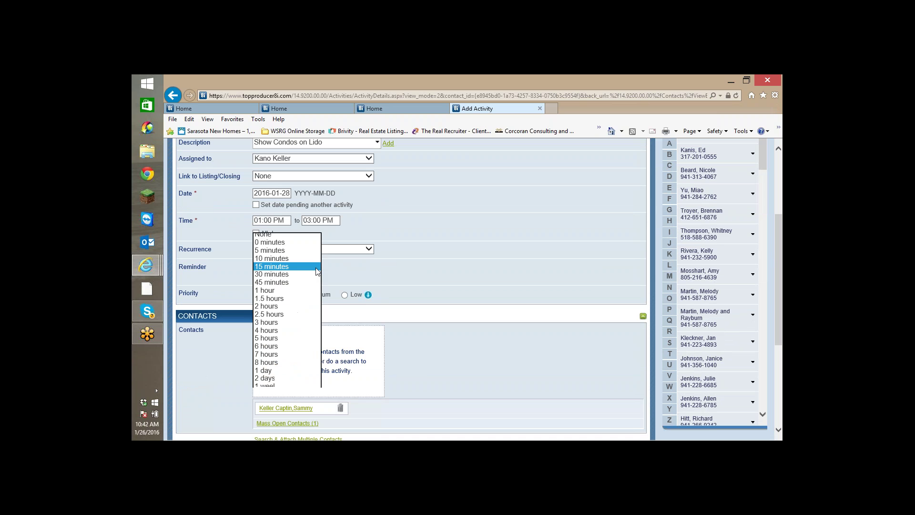
{"action": "left_click", "coordinate": [289, 282]}
{"action": "scroll", "coordinate": [437, 278], "scroll_direction": "down", "scroll_amount": 1}
{"action": "scroll", "coordinate": [437, 278], "scroll_direction": "down", "scroll_amount": 3}
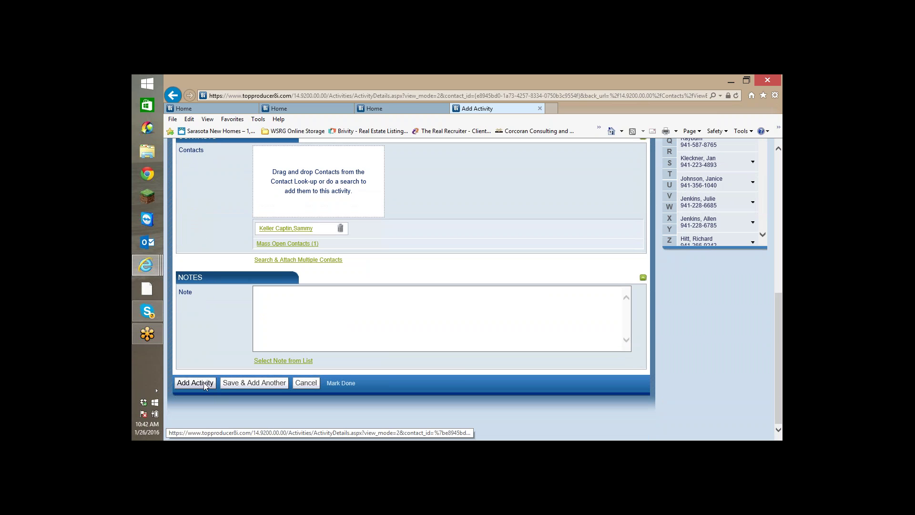
Save the appointment, then add a High-priority 'Schedule Showings for Lido' to-do dated 2016-01-27.
{"action": "left_click", "coordinate": [234, 385]}
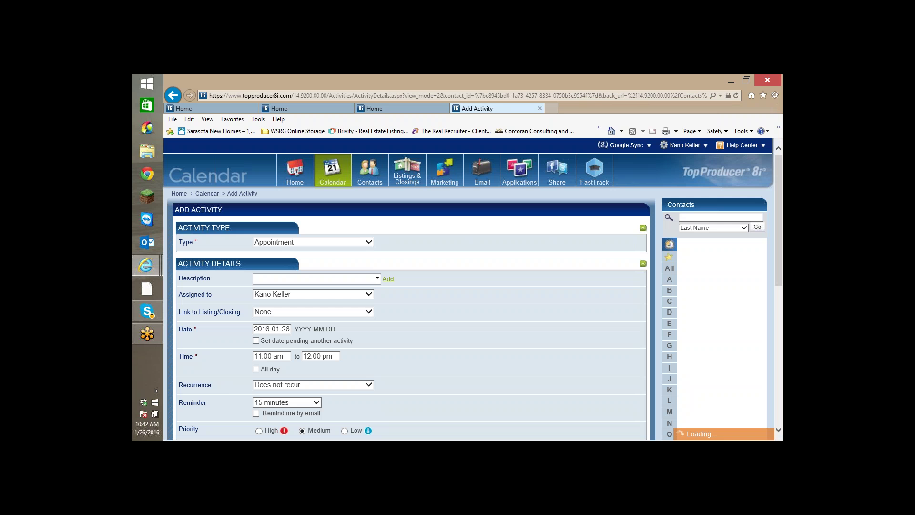
{"action": "left_click", "coordinate": [370, 242]}
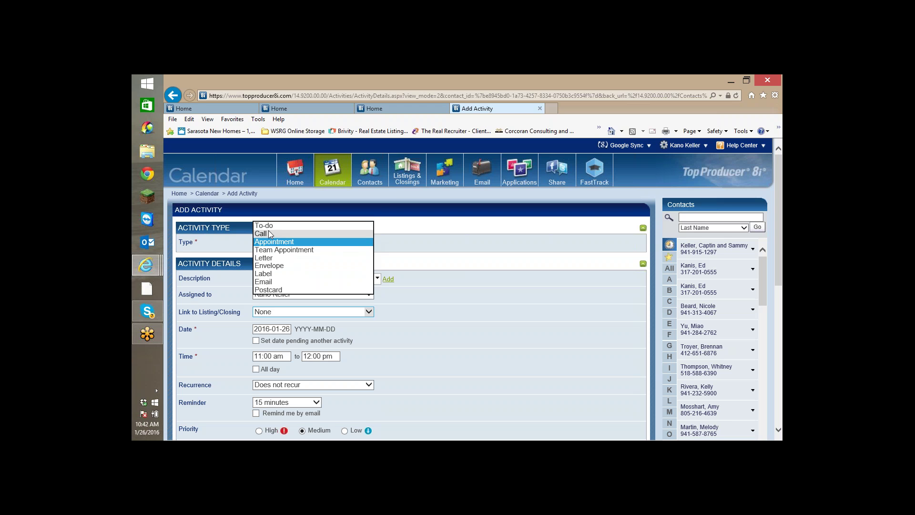
{"action": "left_click", "coordinate": [268, 231]}
{"action": "left_click", "coordinate": [255, 278]}
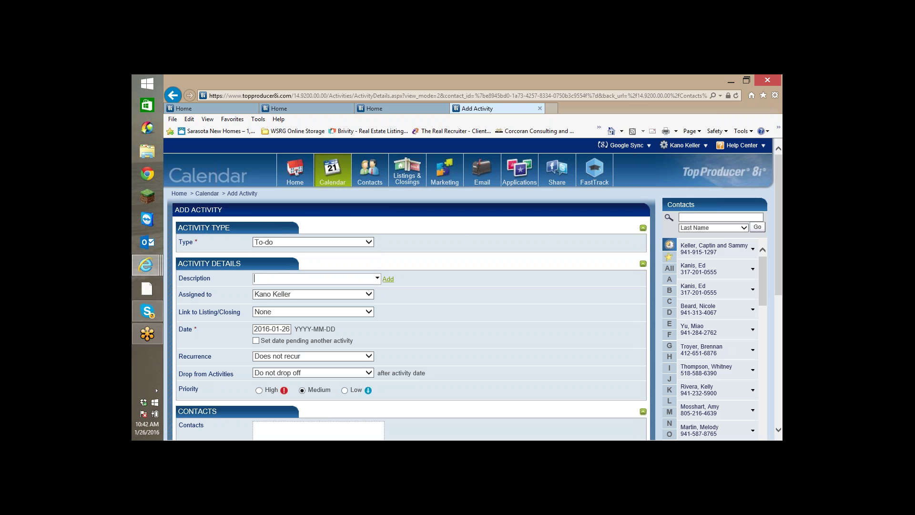
{"action": "type", "text": "Schedule Showings for Li"}
{"action": "type", "text": "do"}
{"action": "left_click", "coordinate": [284, 328]}
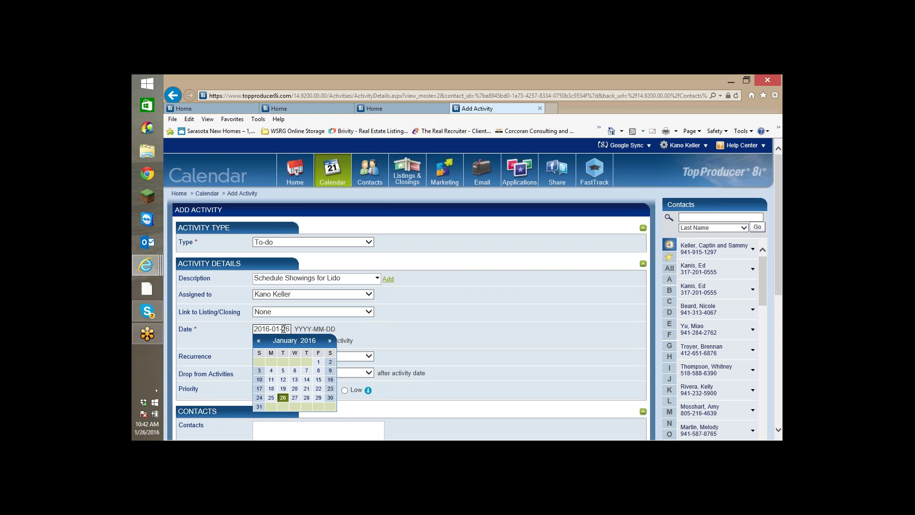
{"action": "left_click", "coordinate": [295, 398]}
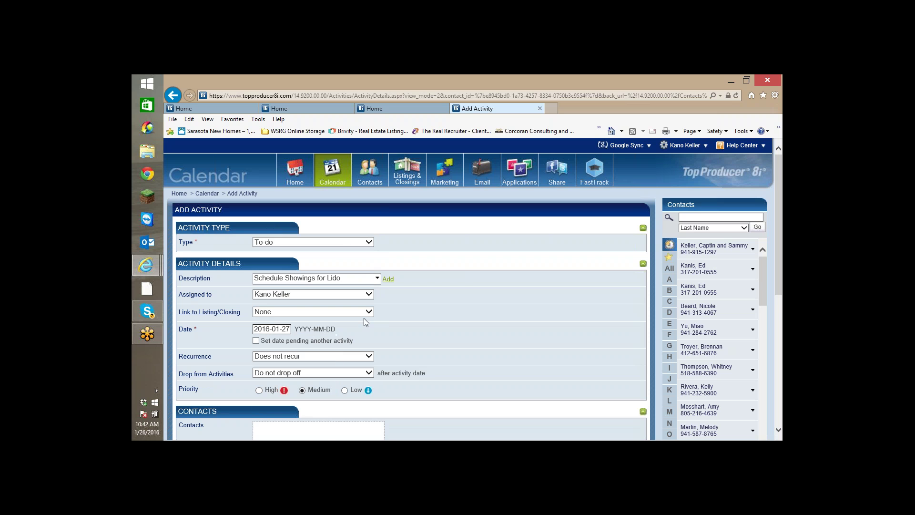
{"action": "scroll", "coordinate": [364, 322], "scroll_direction": "down", "scroll_amount": 1}
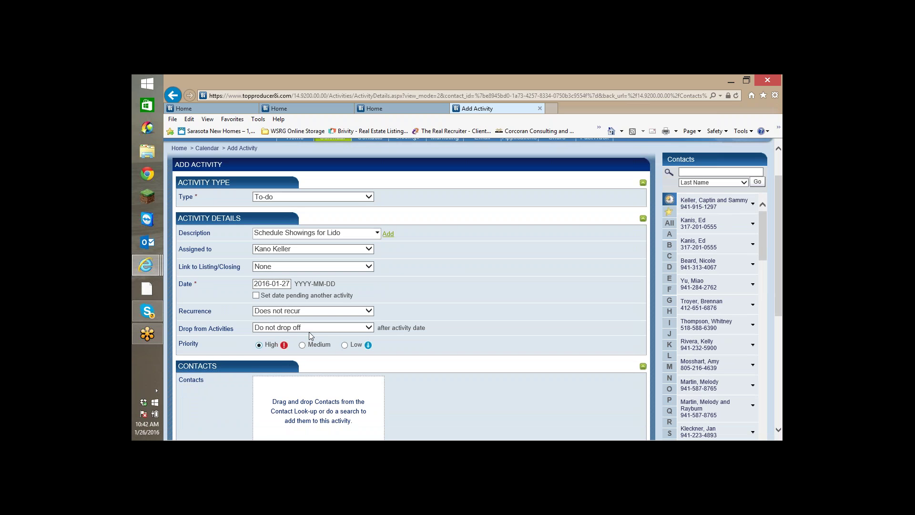
{"action": "scroll", "coordinate": [460, 298], "scroll_direction": "down", "scroll_amount": 5}
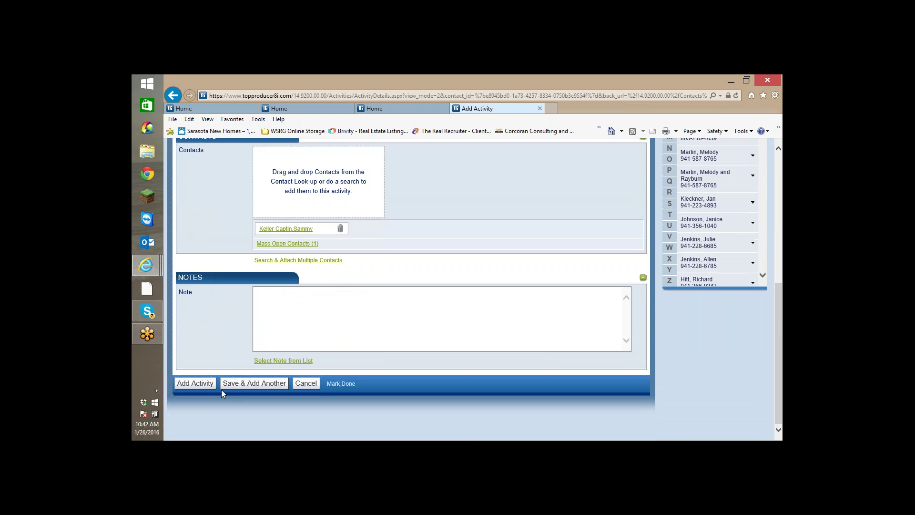
{"action": "left_click", "coordinate": [190, 383]}
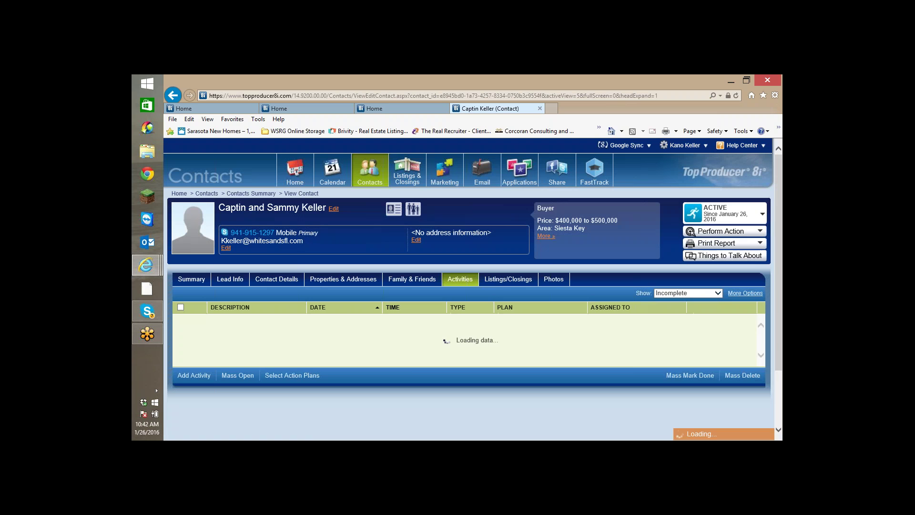
Find the Lido showings to-do in Home's Tasks, then list the contact's incomplete activities.
{"action": "left_click", "coordinate": [292, 183]}
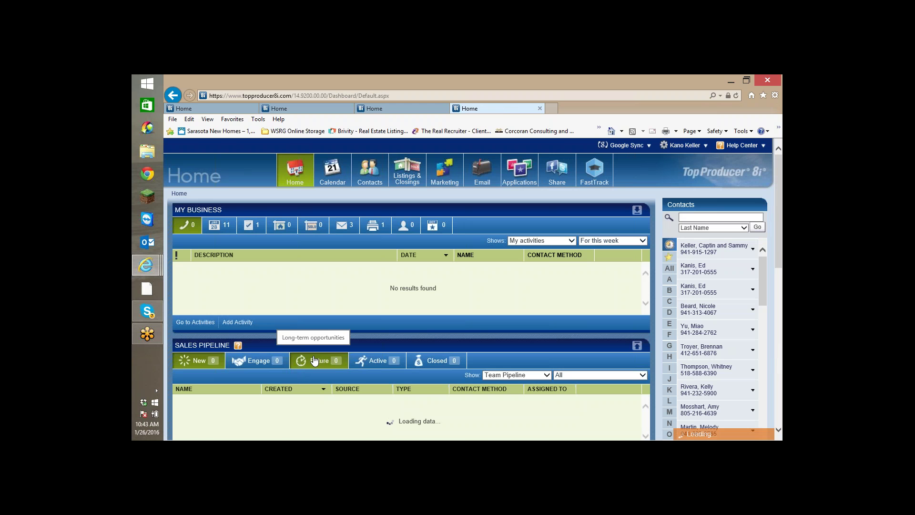
{"action": "left_click", "coordinate": [249, 225]}
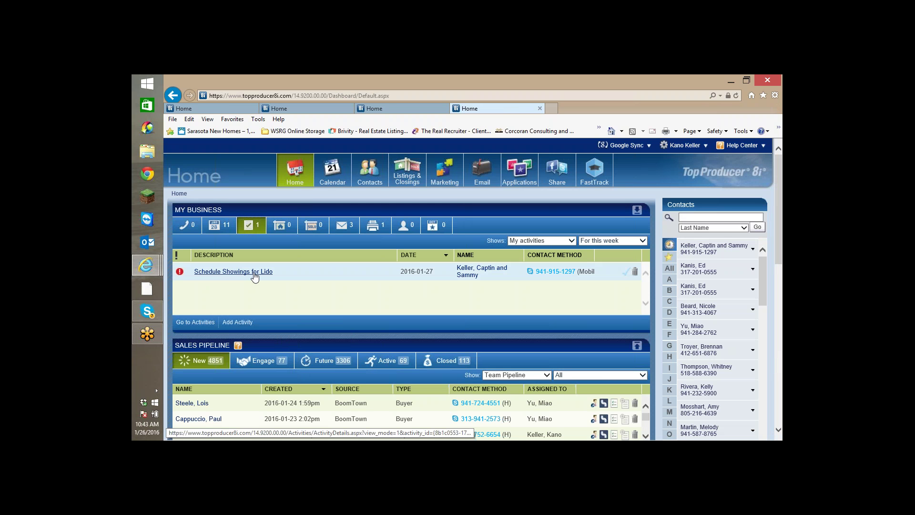
{"action": "left_click", "coordinate": [467, 275]}
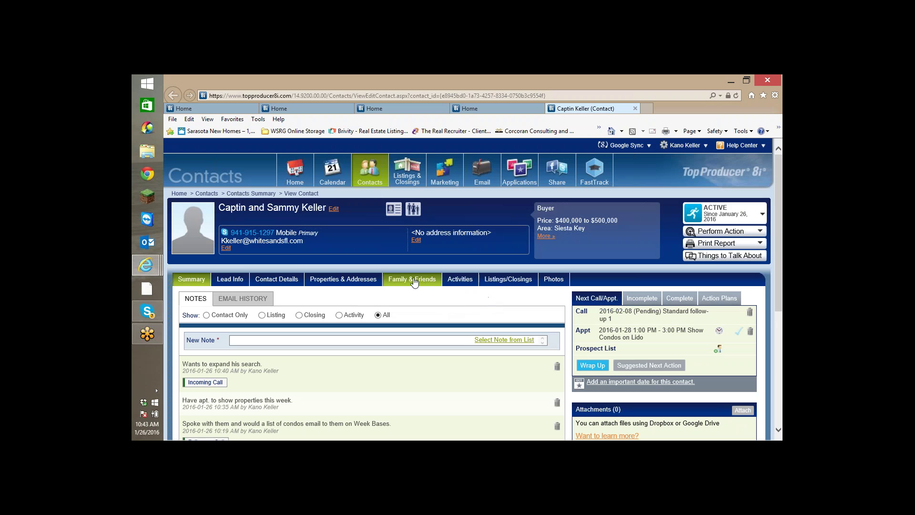
{"action": "left_click", "coordinate": [460, 282]}
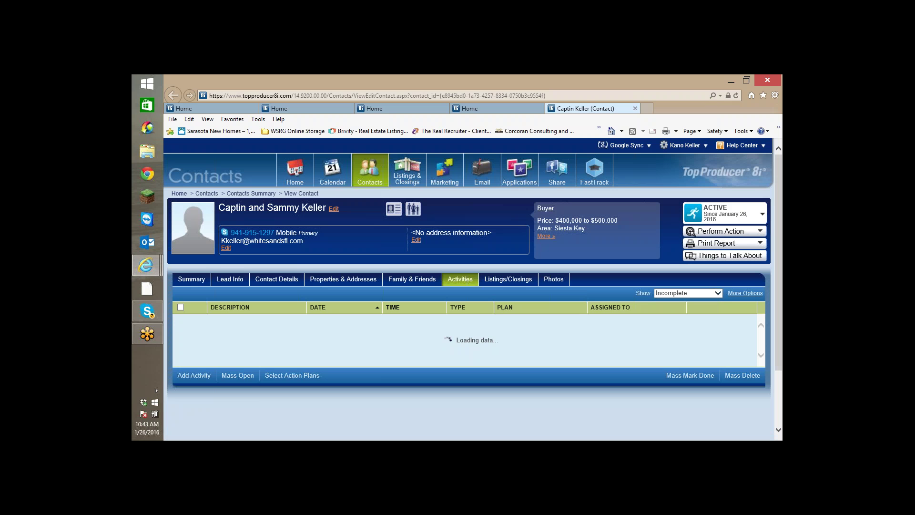
{"action": "scroll", "coordinate": [468, 367], "scroll_direction": "down", "scroll_amount": 1}
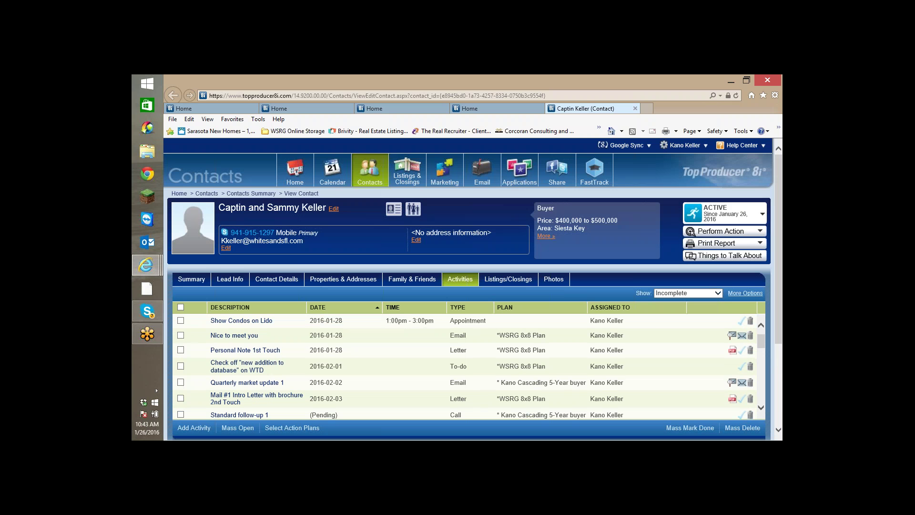
{"action": "scroll", "coordinate": [465, 366], "scroll_direction": "up", "scroll_amount": 1}
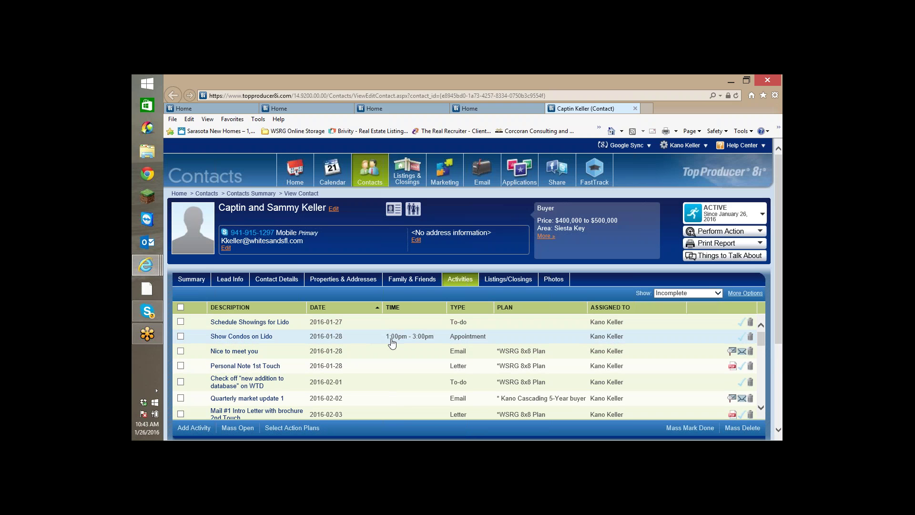
{"action": "scroll", "coordinate": [376, 343], "scroll_direction": "down", "scroll_amount": 1}
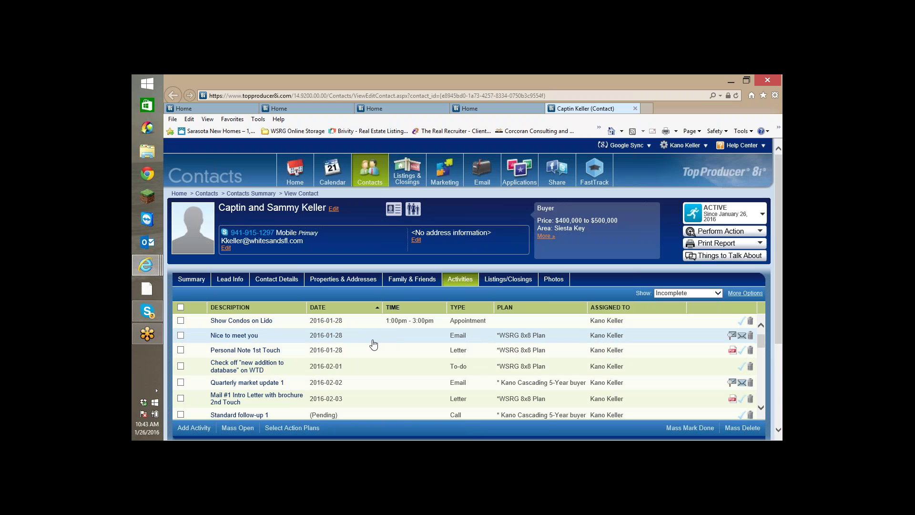
{"action": "scroll", "coordinate": [330, 334], "scroll_direction": "up", "scroll_amount": 1}
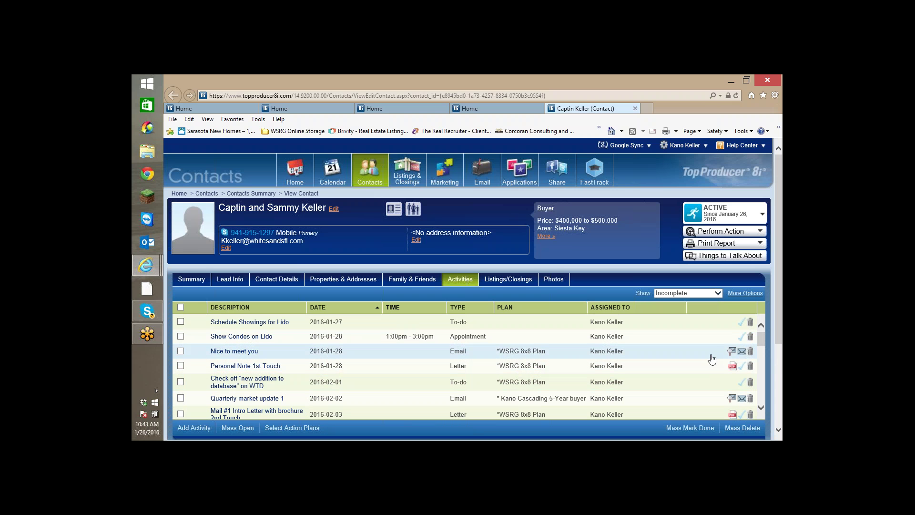
Delete the 'Nice to meet you' email activity and mark the database check-off to-do done.
{"action": "left_click", "coordinate": [750, 352]}
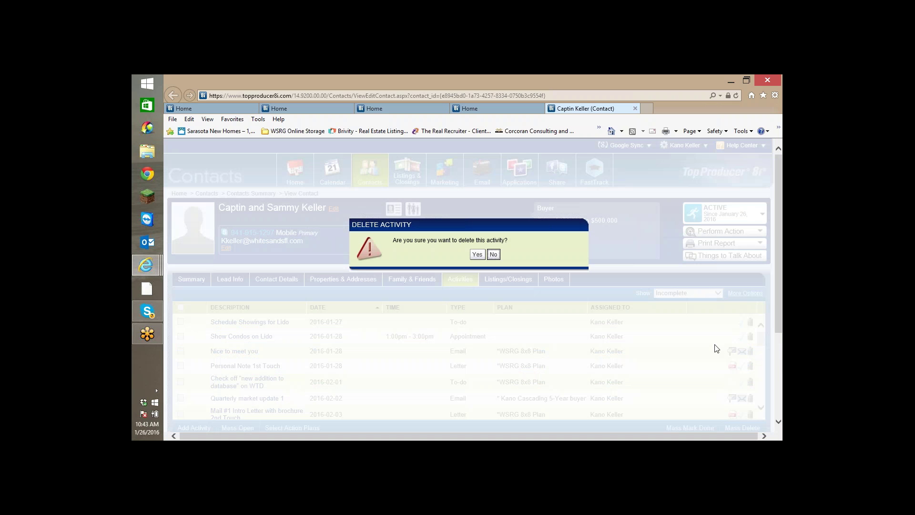
{"action": "left_click", "coordinate": [478, 254]}
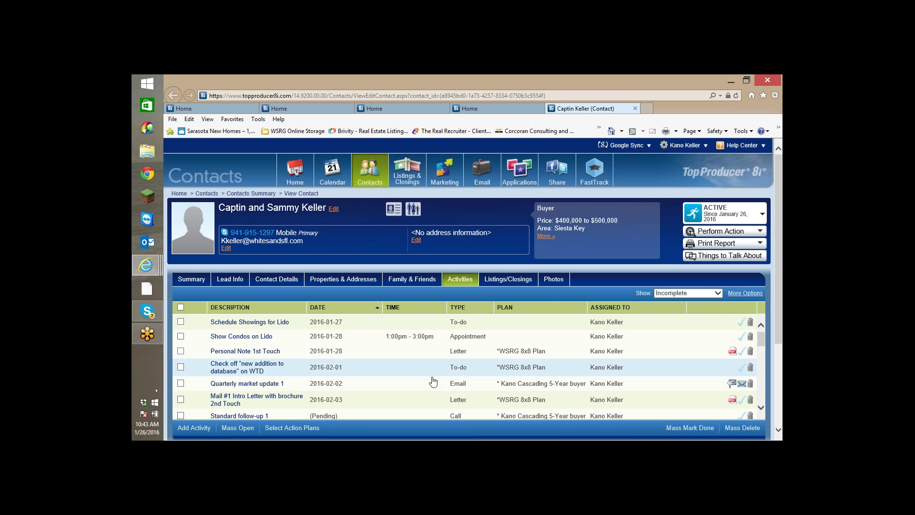
{"action": "left_click", "coordinate": [742, 371]}
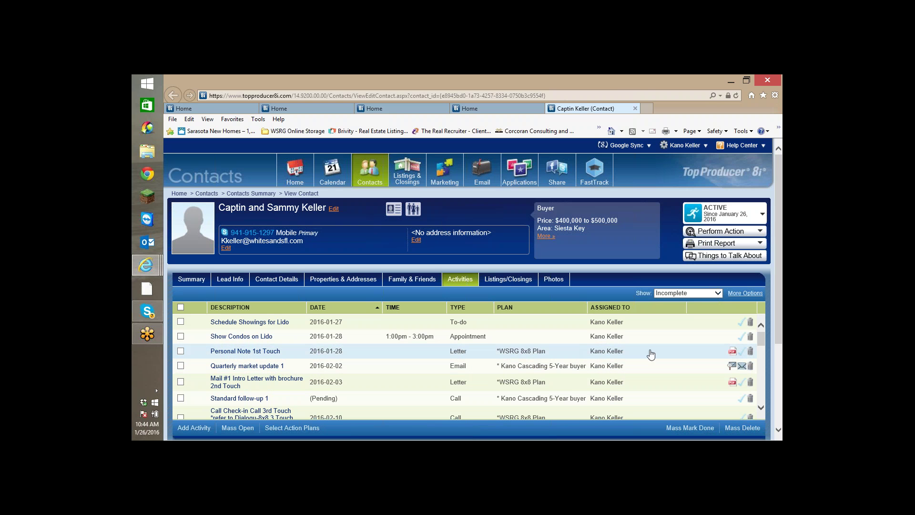
Read the enlarged 'Personal Note 1st Touch' handwritten note preview, then check the letter off as done.
{"action": "left_click", "coordinate": [732, 351]}
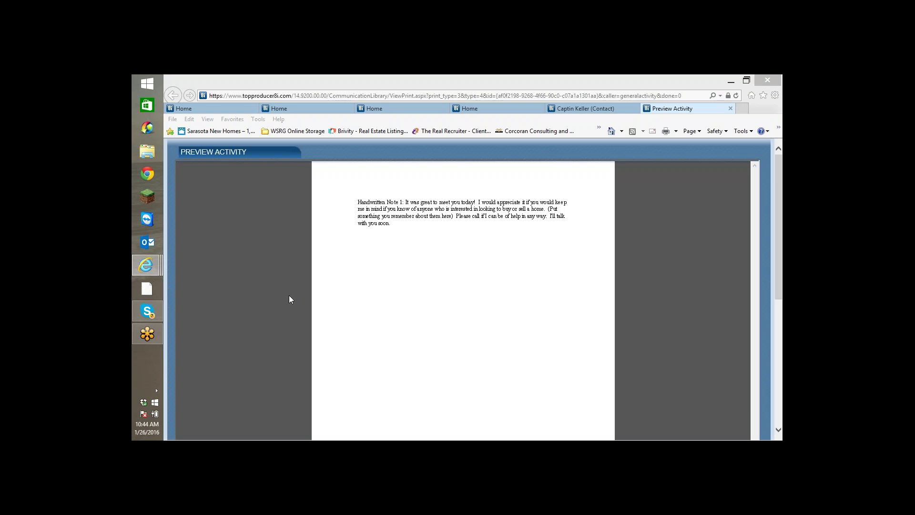
{"action": "left_click", "coordinate": [779, 430]}
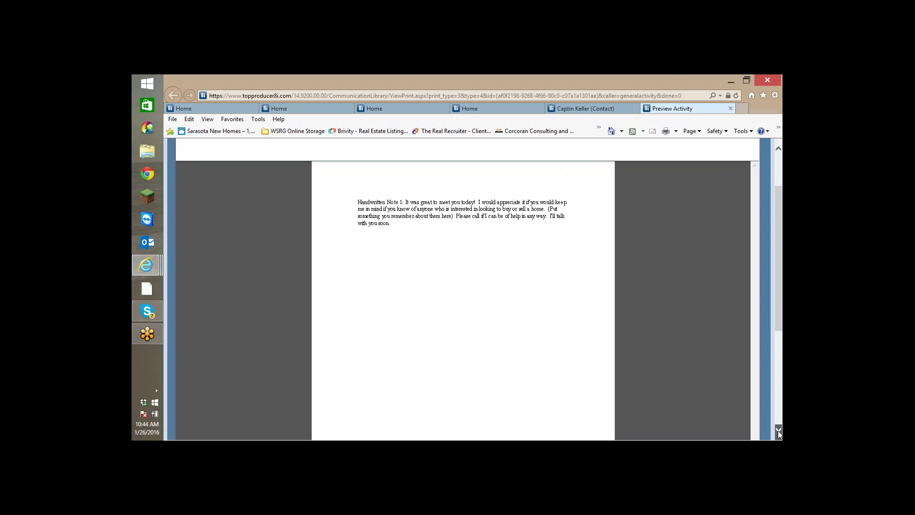
{"action": "left_click", "coordinate": [779, 430]}
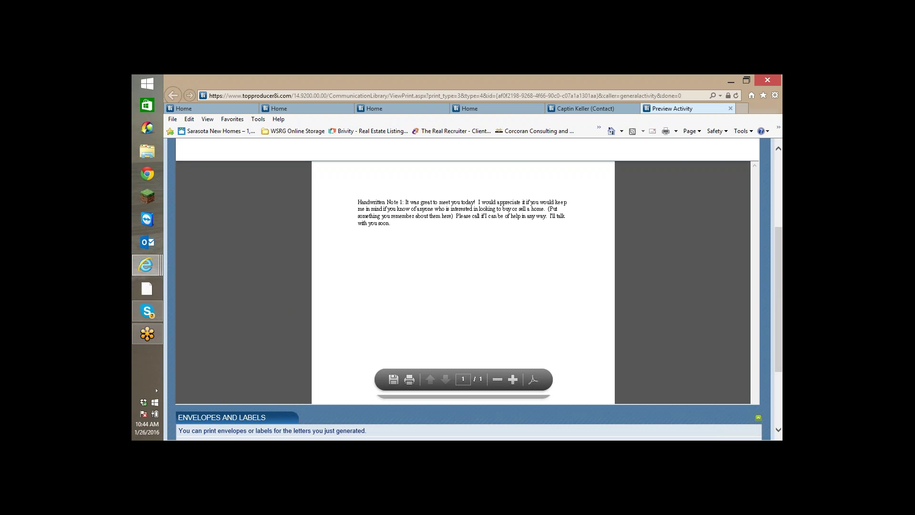
{"action": "left_click", "coordinate": [512, 379]}
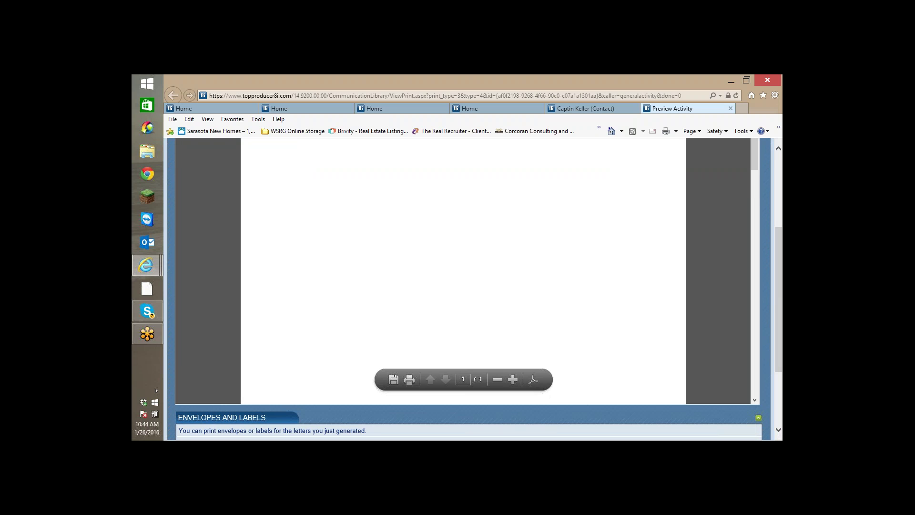
{"action": "left_click", "coordinate": [778, 149]}
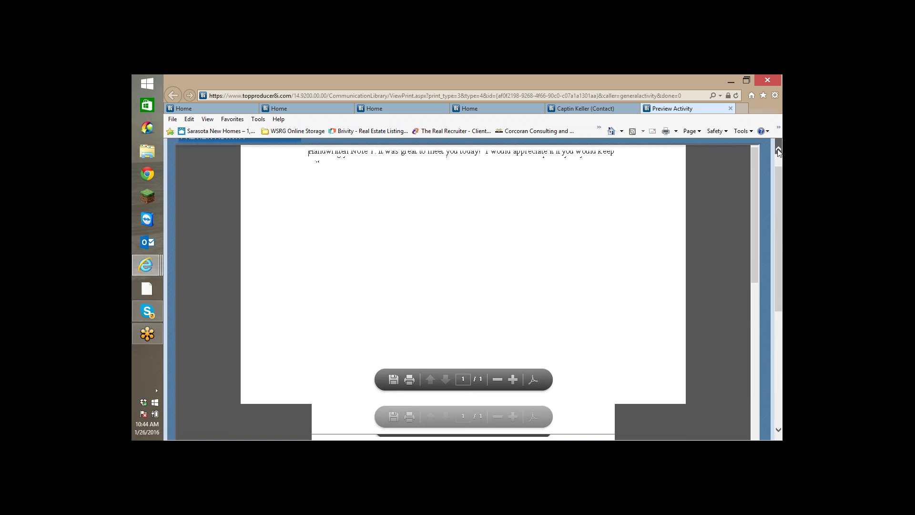
{"action": "left_click", "coordinate": [778, 149]}
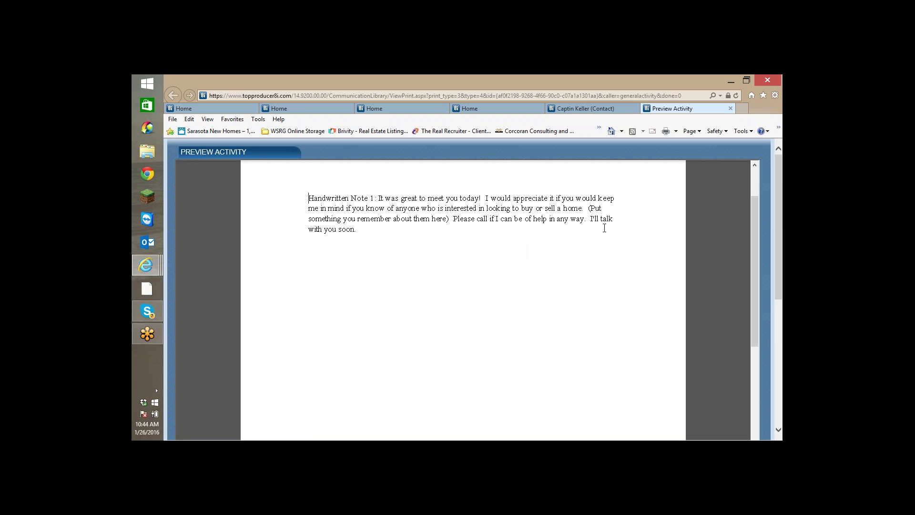
{"action": "left_click", "coordinate": [729, 109]}
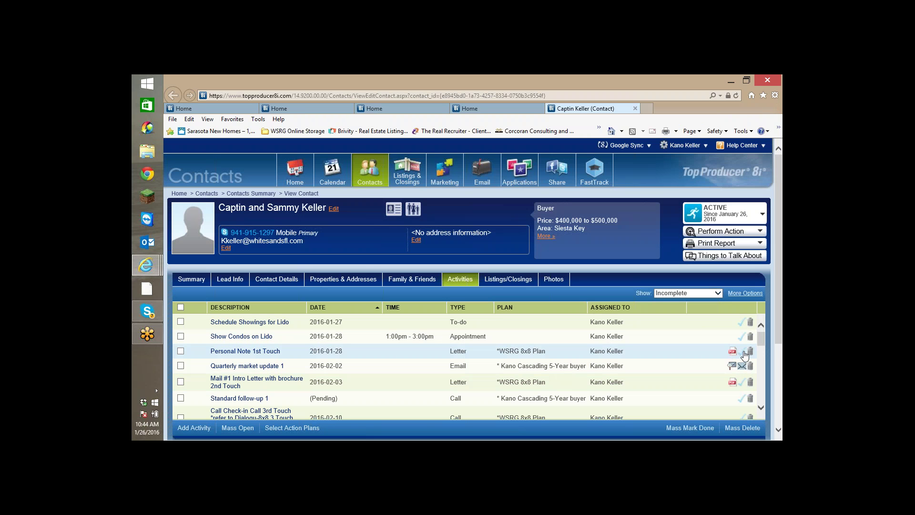
{"action": "left_click", "coordinate": [742, 351]}
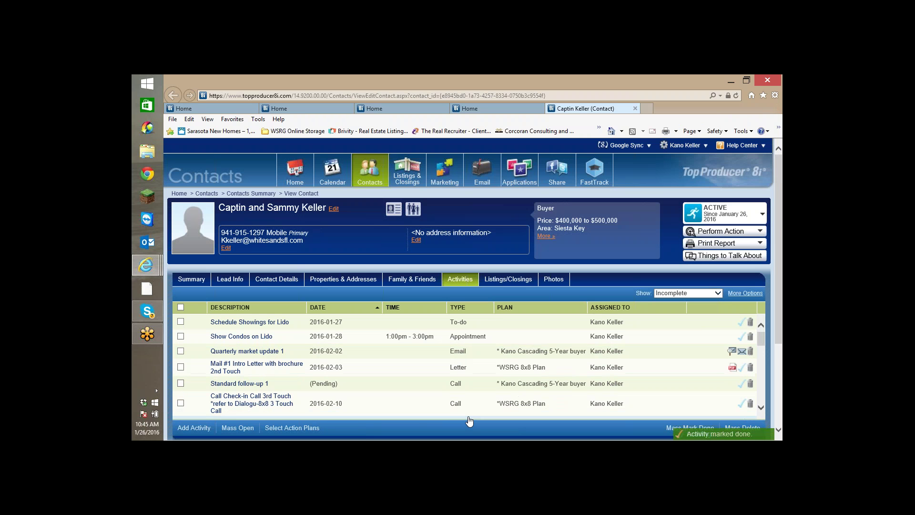